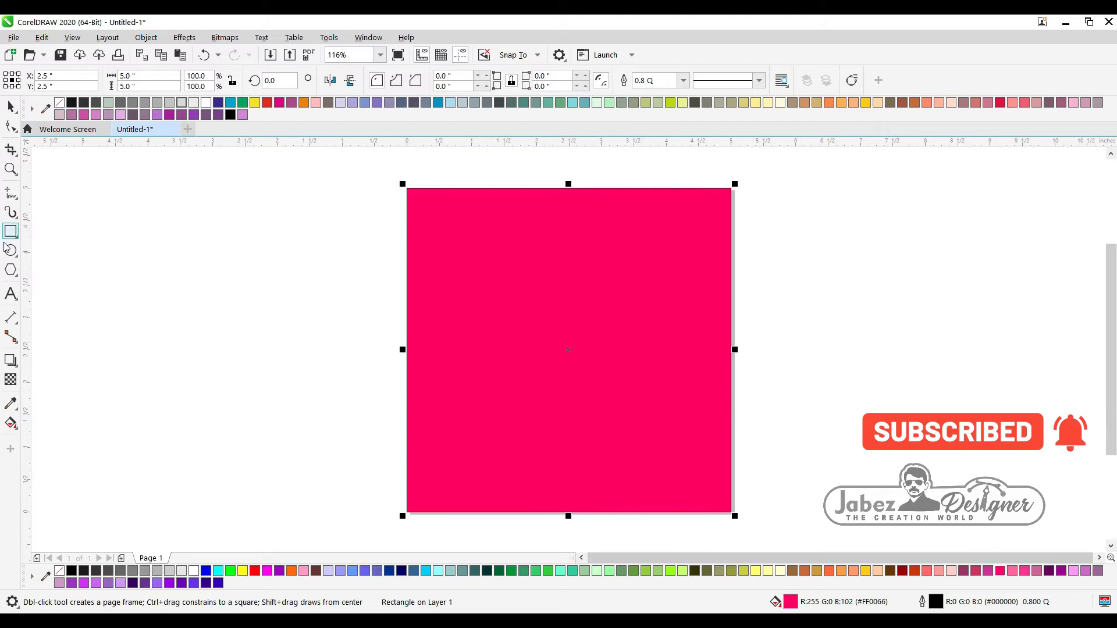
Step: Remove the pink square's outline and draw a circle about 2.245 in across, centred on the page
click(683, 80)
click(645, 93)
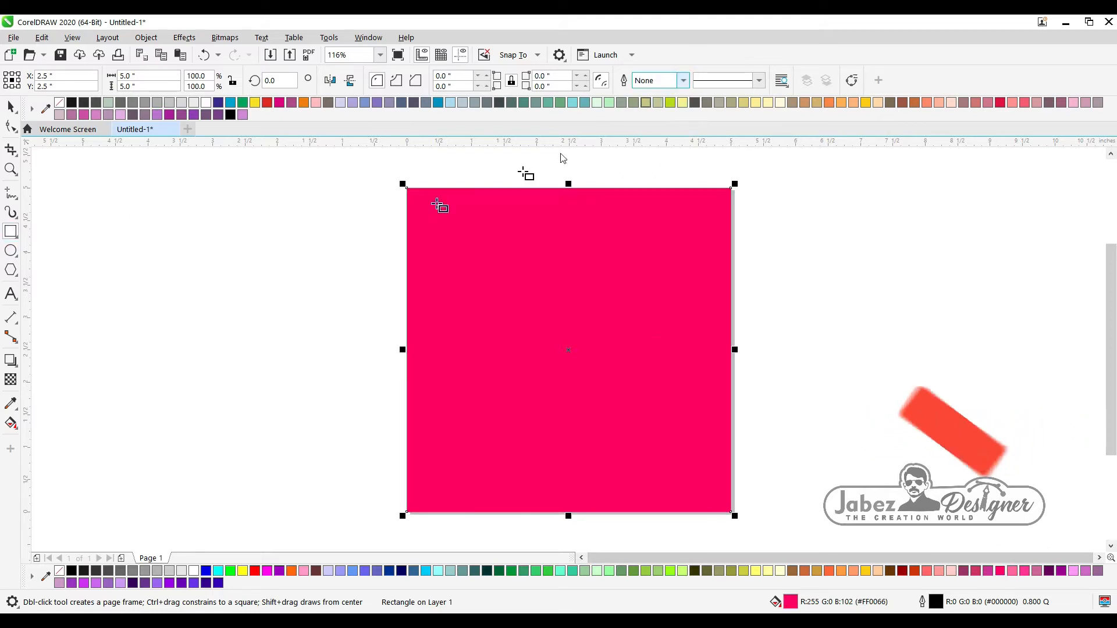
drag(492, 285, 627, 437)
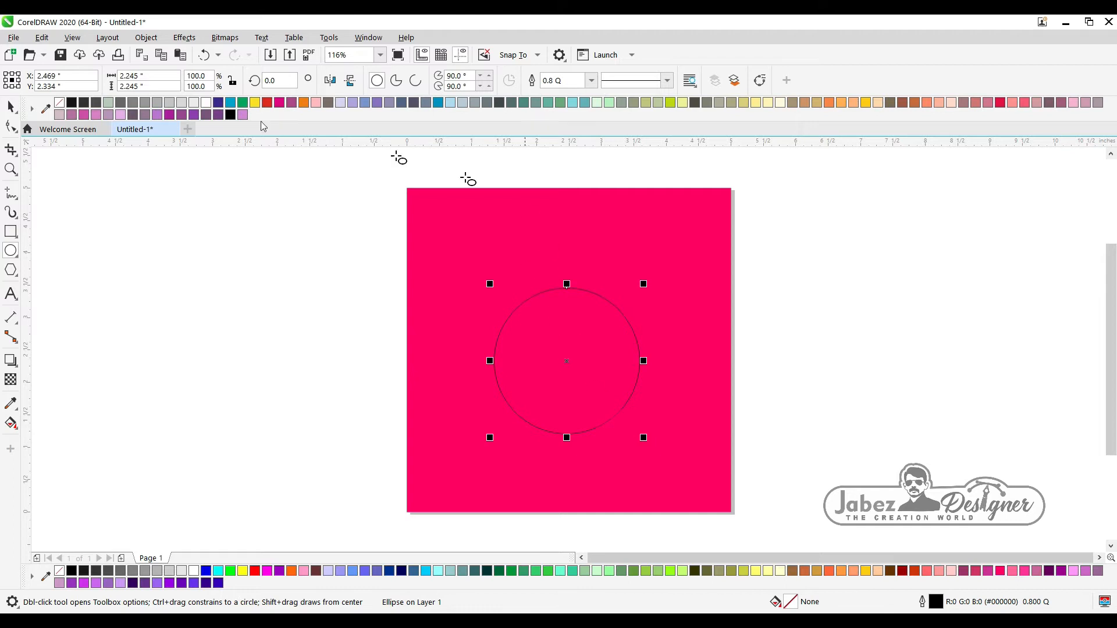
click(9, 107)
key(p)
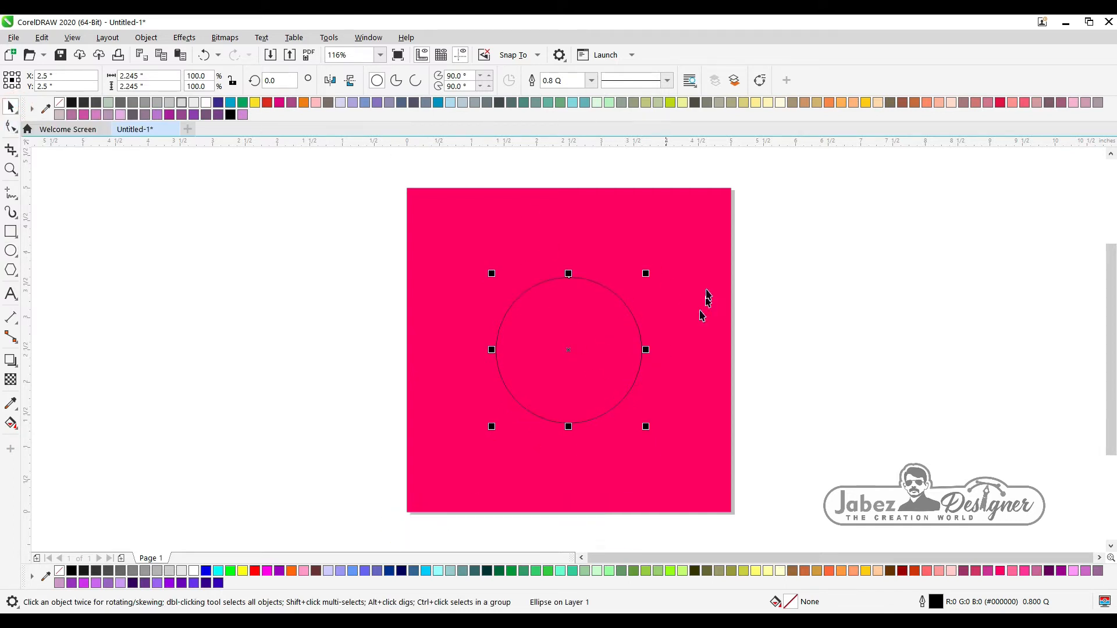
Step: Duplicate the circle concentrically at about 2.16, 2.32 and 2.42 in across, and give the 2.32 in copy a finely dotted outline
scroll(670, 291, up, 2)
mouse_move(644, 276)
mouse_down()
mouse_move(678, 262)
mouse_move(651, 266)
mouse_up()
right_click(640, 282)
right_click(677, 269)
right_click(652, 267)
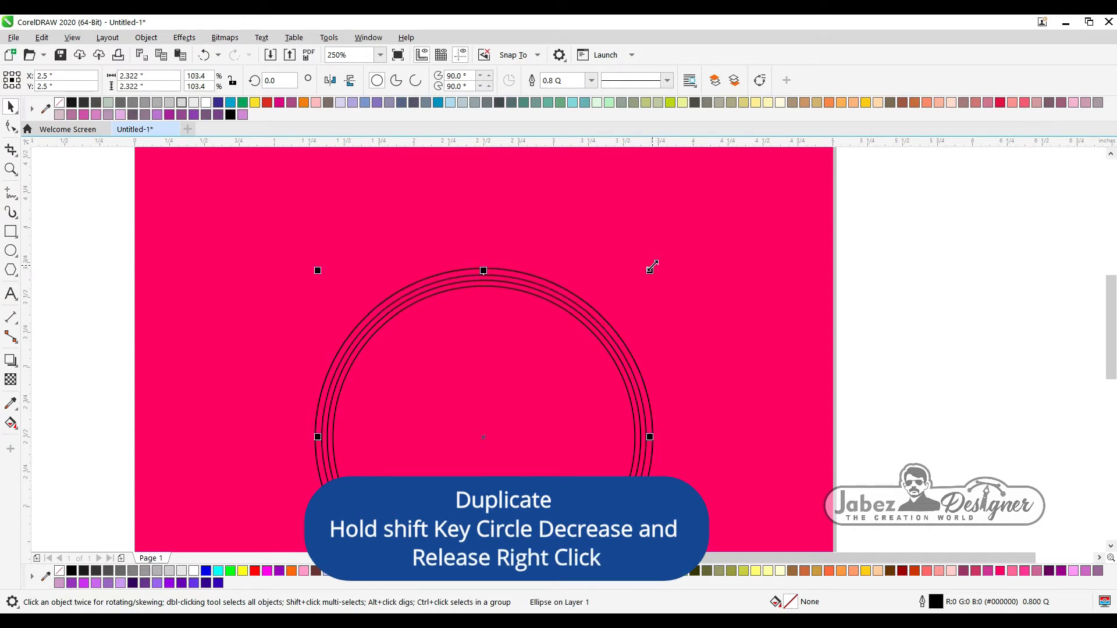
click(665, 81)
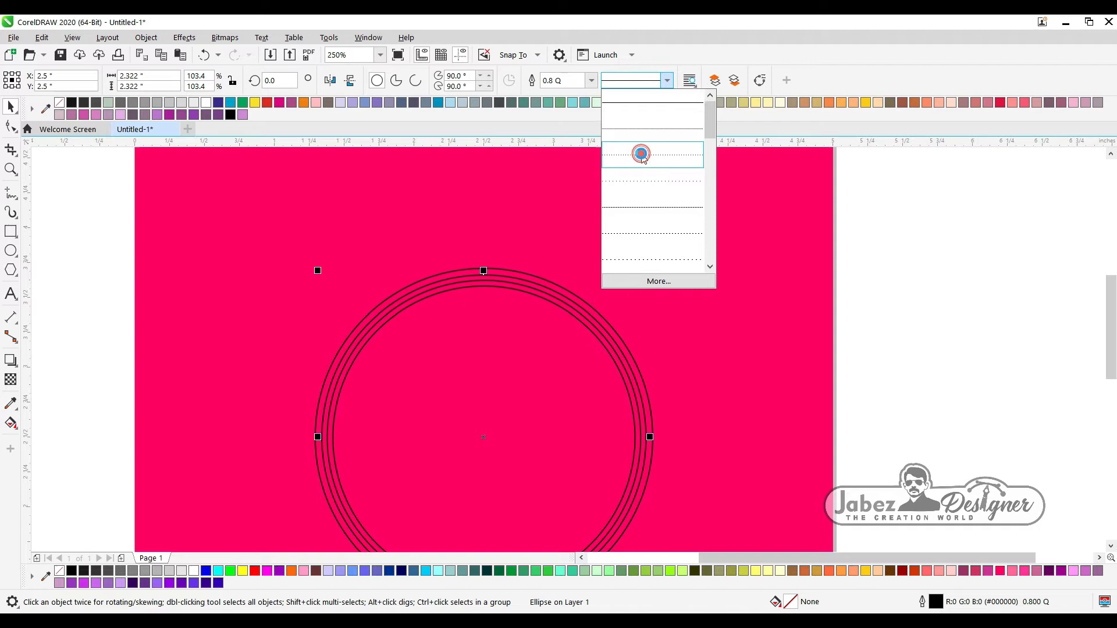
click(641, 154)
Step: Duplicate the outermost circle outward at about 2.89 and 3.03 in across, and give the largest copy a spaced dotted outline
click(540, 278)
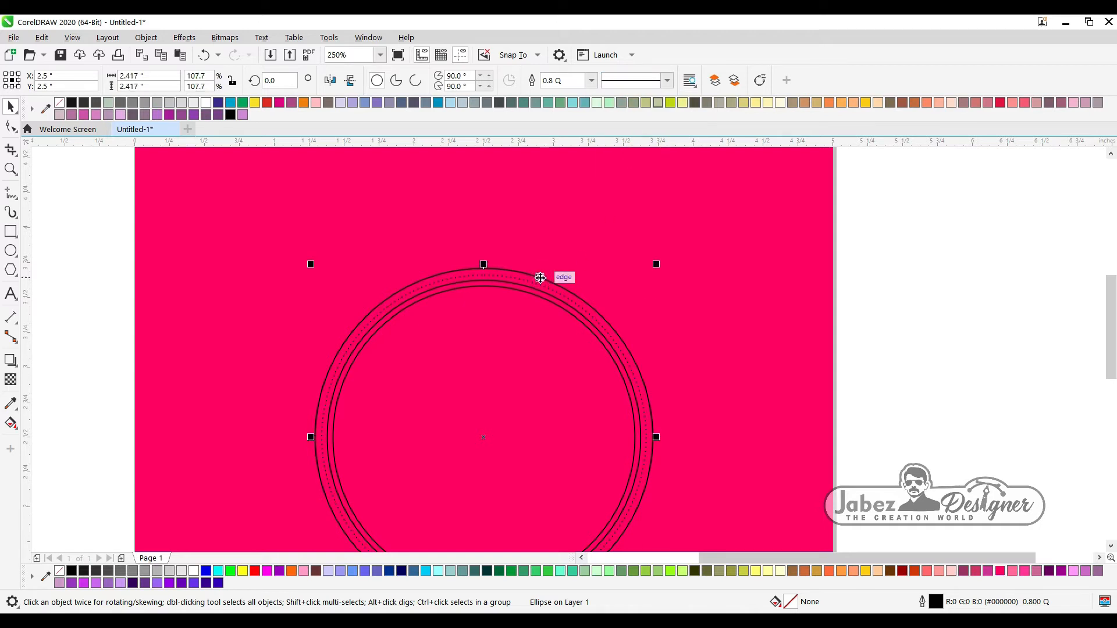
drag(657, 264, 713, 223)
right_click(718, 235)
right_click(713, 223)
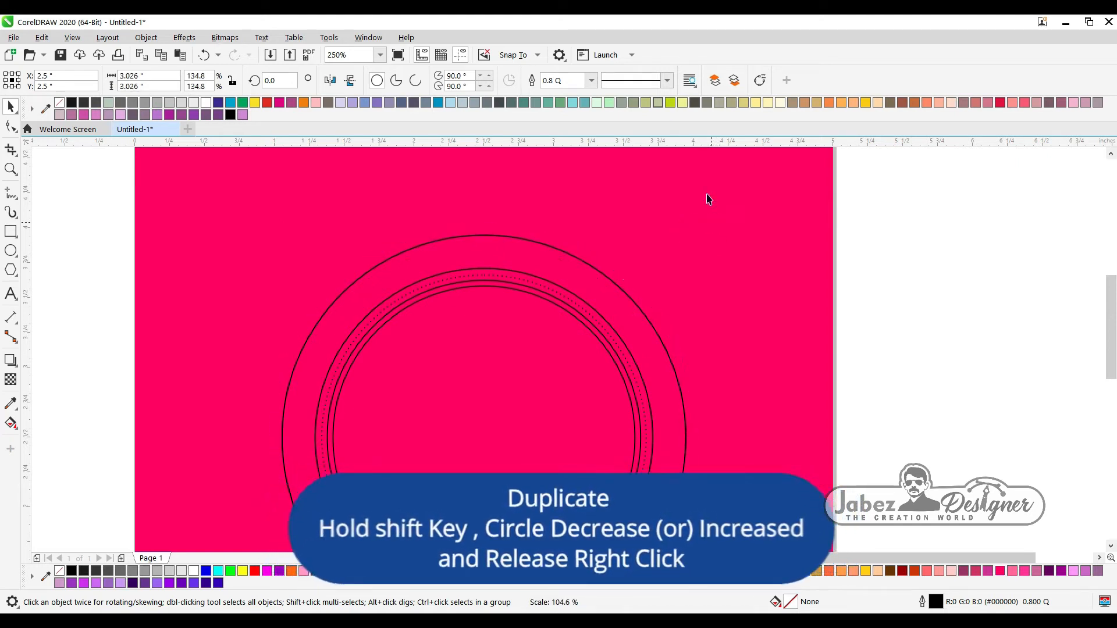
click(667, 80)
click(643, 262)
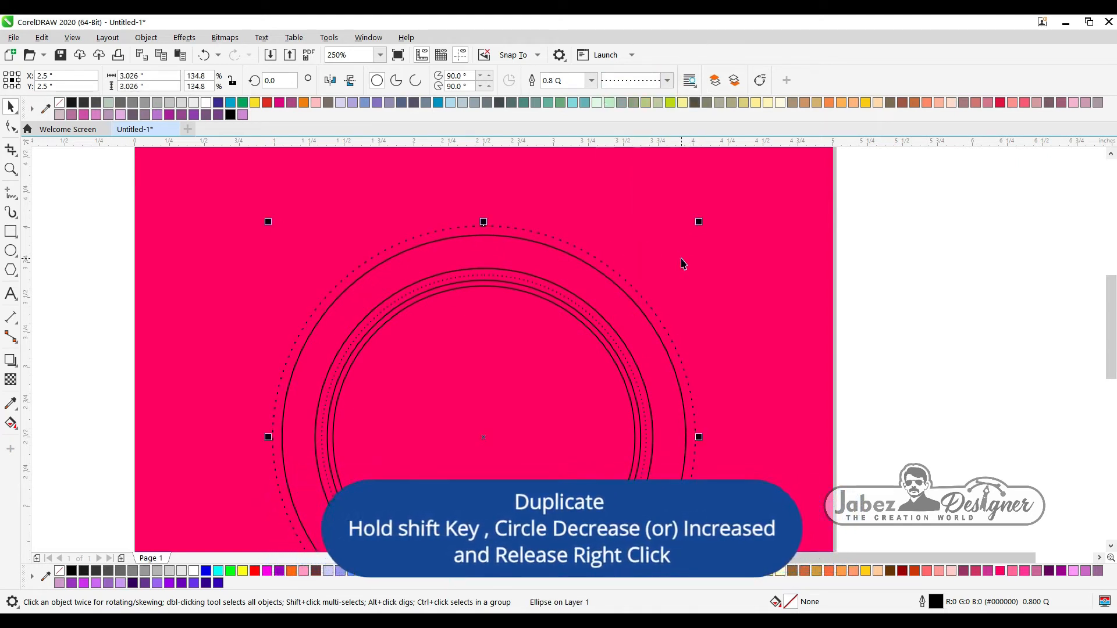
Step: Add a larger concentric ring about 3.13 in across with a closely dotted outline
drag(703, 221, 723, 219)
right_click(722, 219)
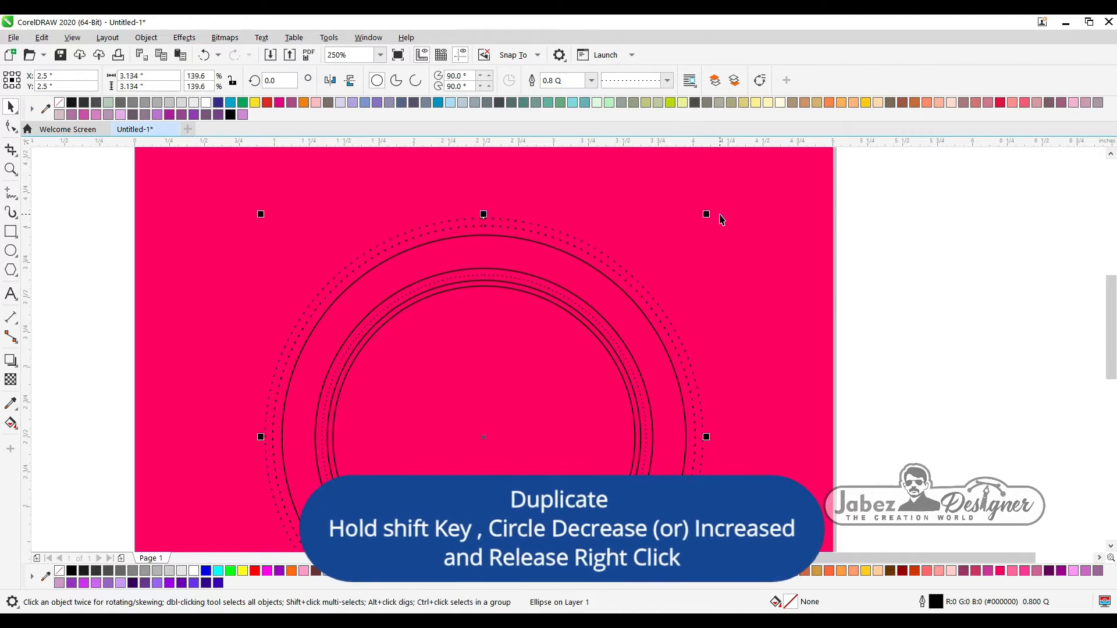
click(667, 81)
click(663, 219)
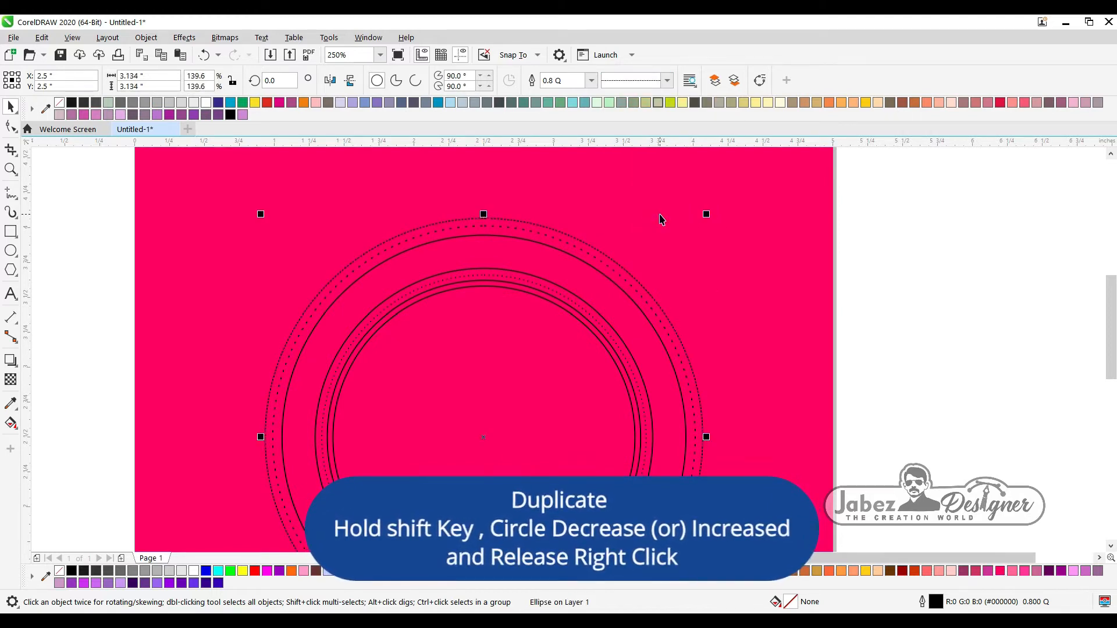
Step: Add an outermost concentric ring about 3.23 in across with a widely spaced dotted outline
drag(707, 216, 722, 209)
right_click(722, 209)
click(667, 80)
click(644, 260)
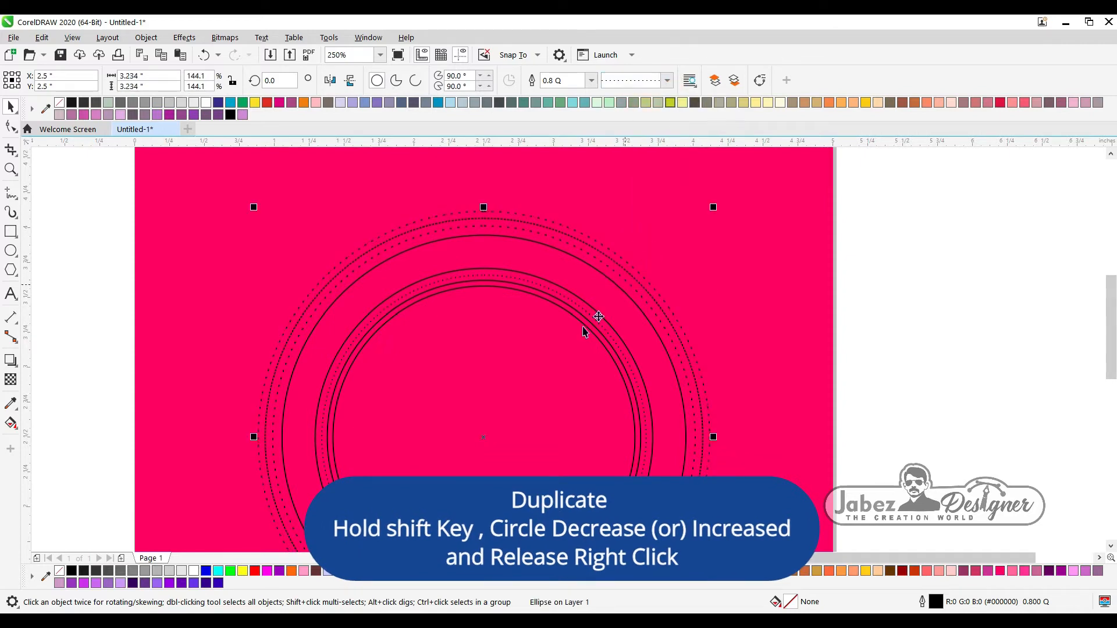
Step: Duplicate the innermost circle inward at about 2.04 in across and give the copy a spaced dotted outline
click(536, 296)
click(535, 296)
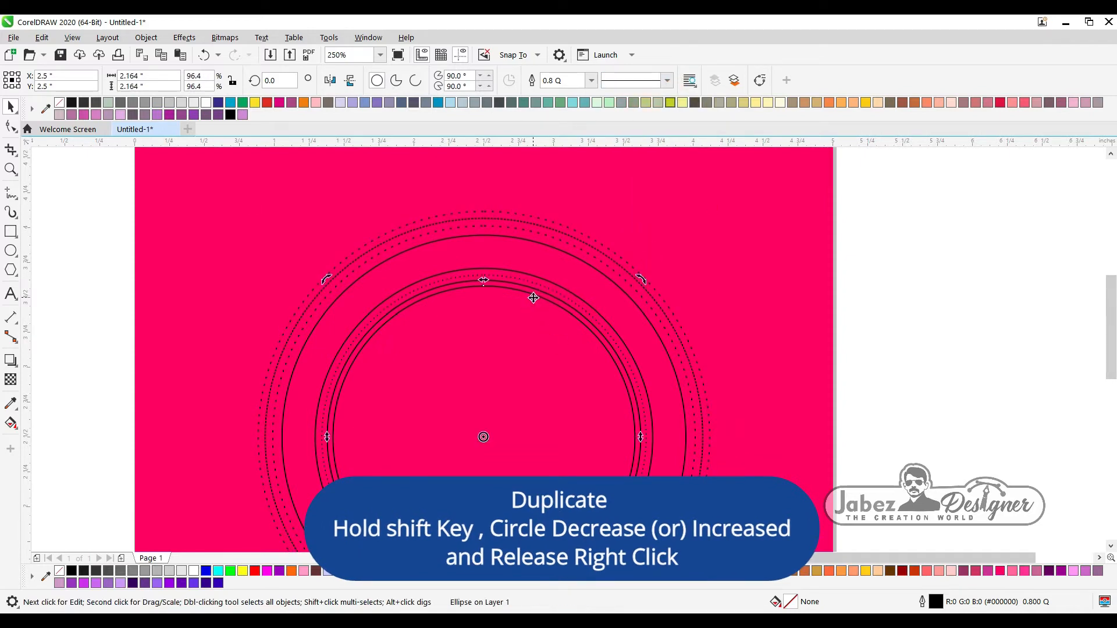
drag(641, 280, 630, 290)
right_click(630, 289)
click(668, 81)
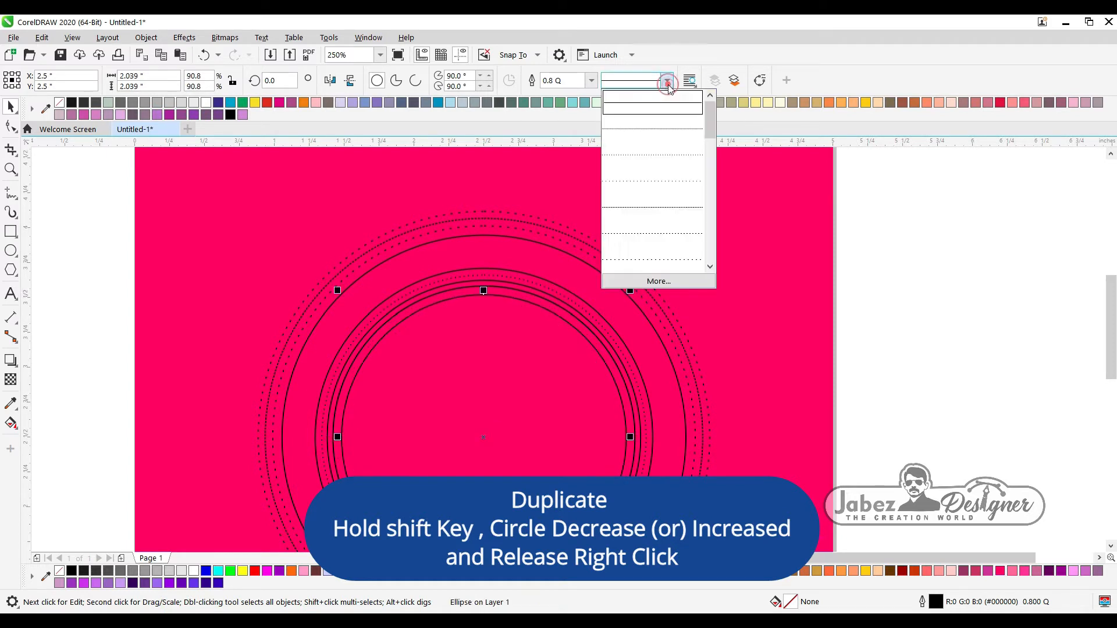
click(642, 261)
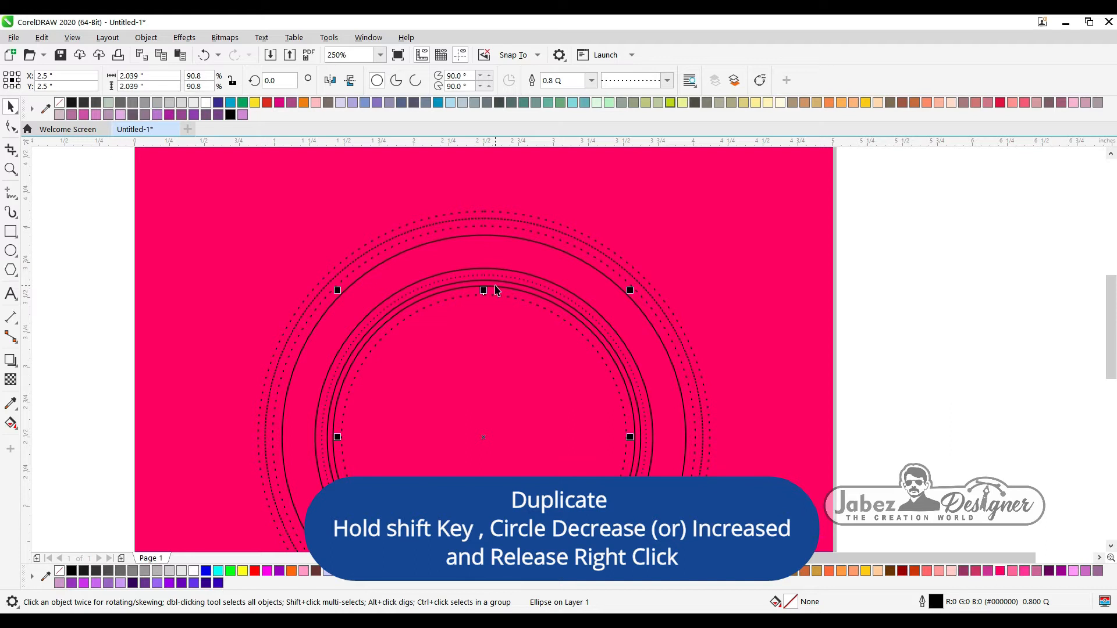
Step: Fill the finely dotted 2.322 in circle with Deep Yellow #FFCC00 and the solid circle just around it with red #E51740
click(242, 570)
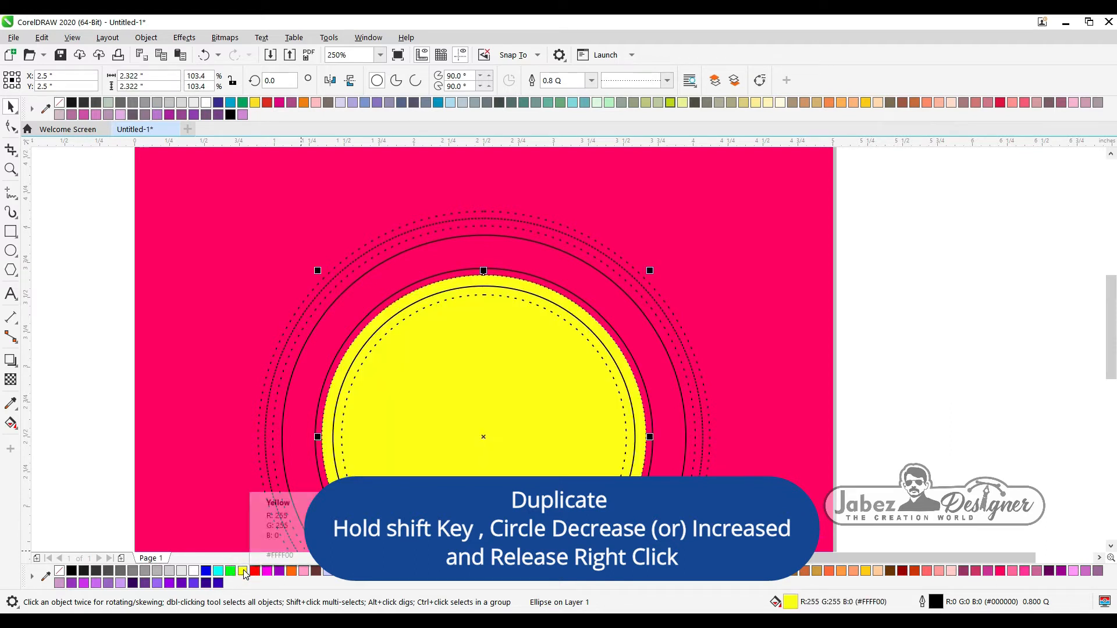
click(866, 570)
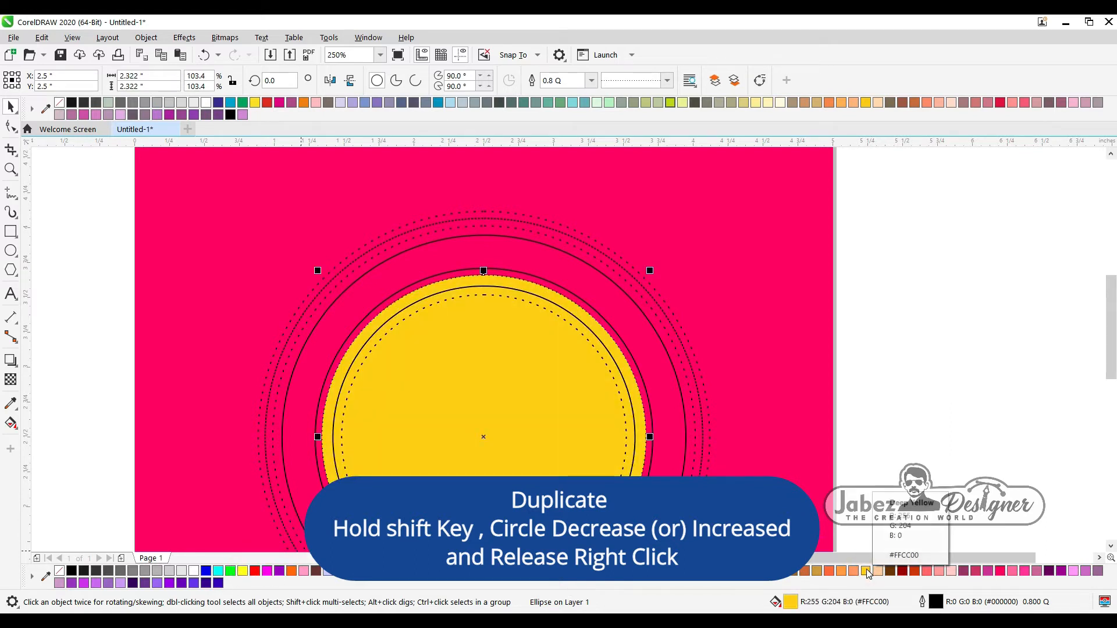
click(532, 276)
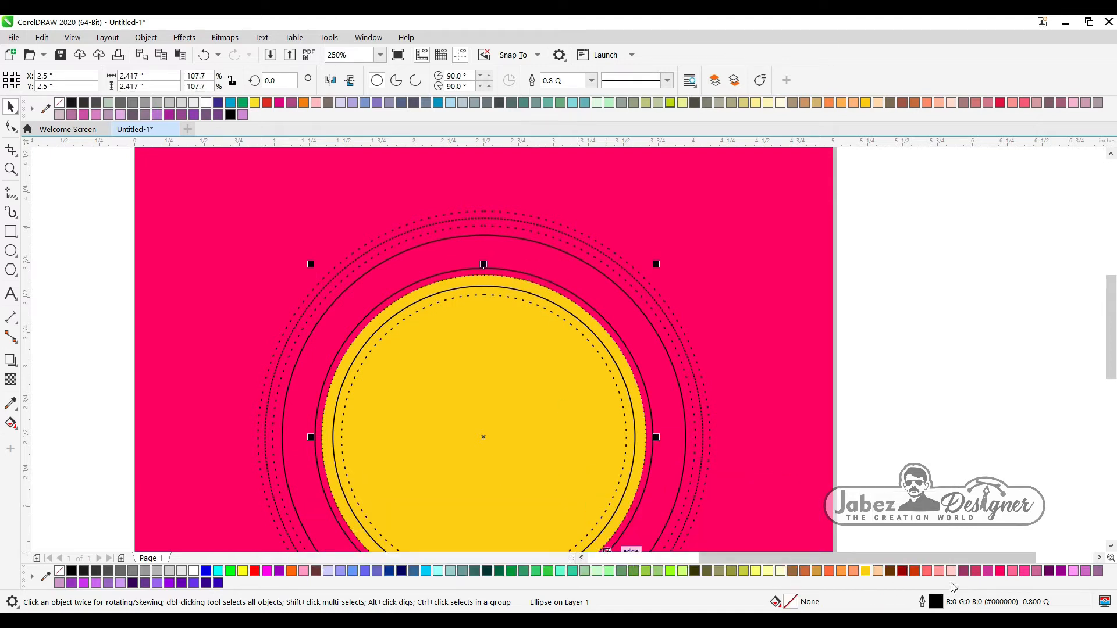
click(1012, 573)
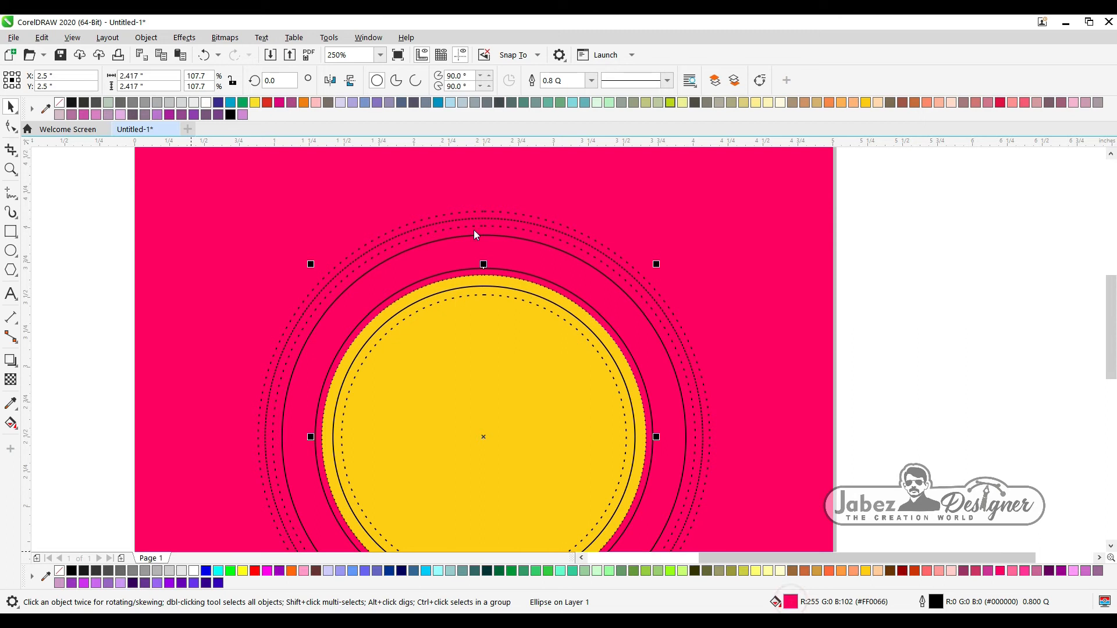
key(shift+F11)
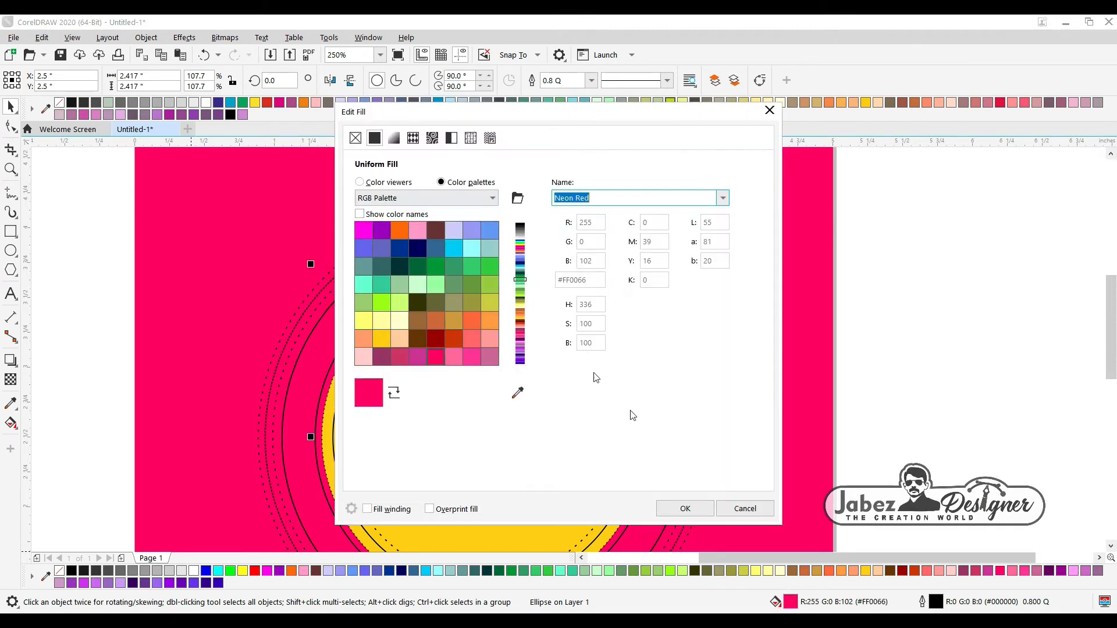
click(389, 184)
click(521, 393)
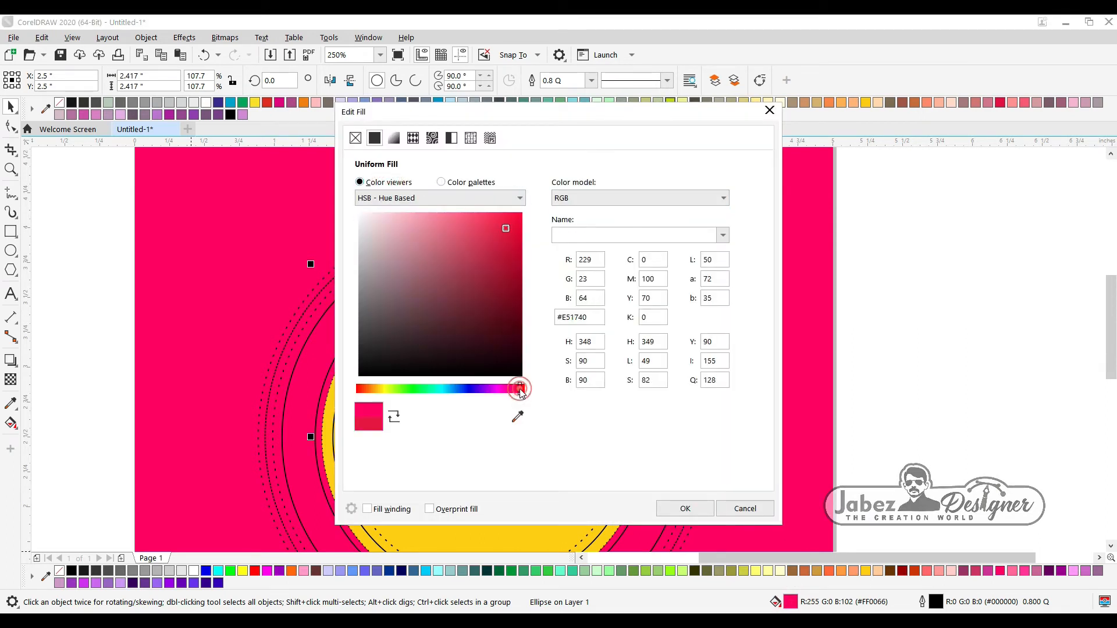
click(686, 511)
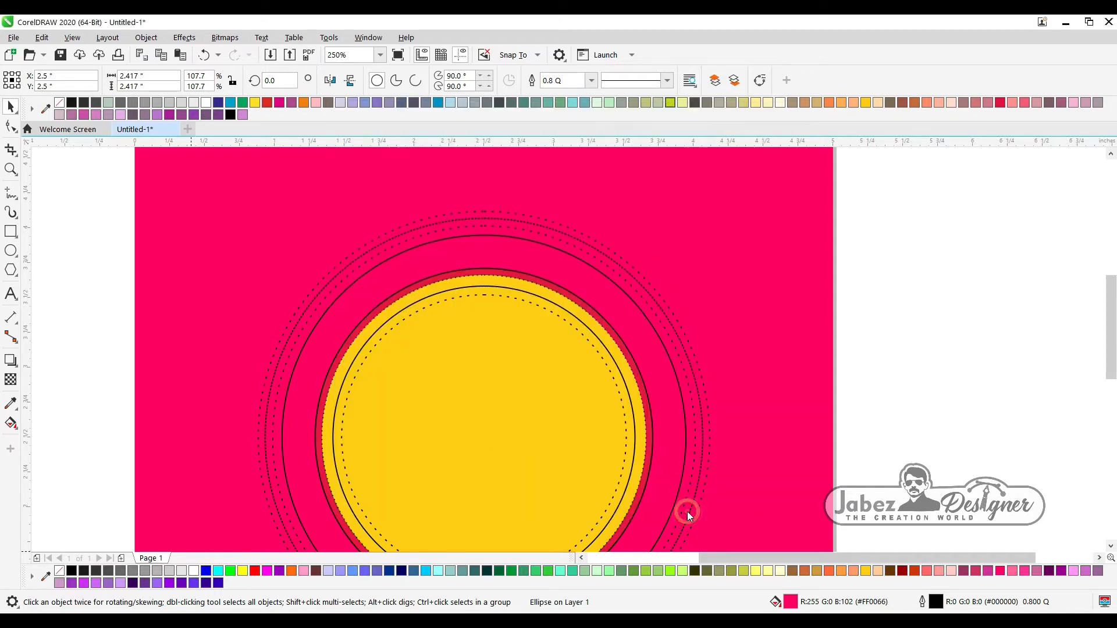
Step: Fill the large solid circle inside the dotted outer rings with dark purple #660066
click(753, 399)
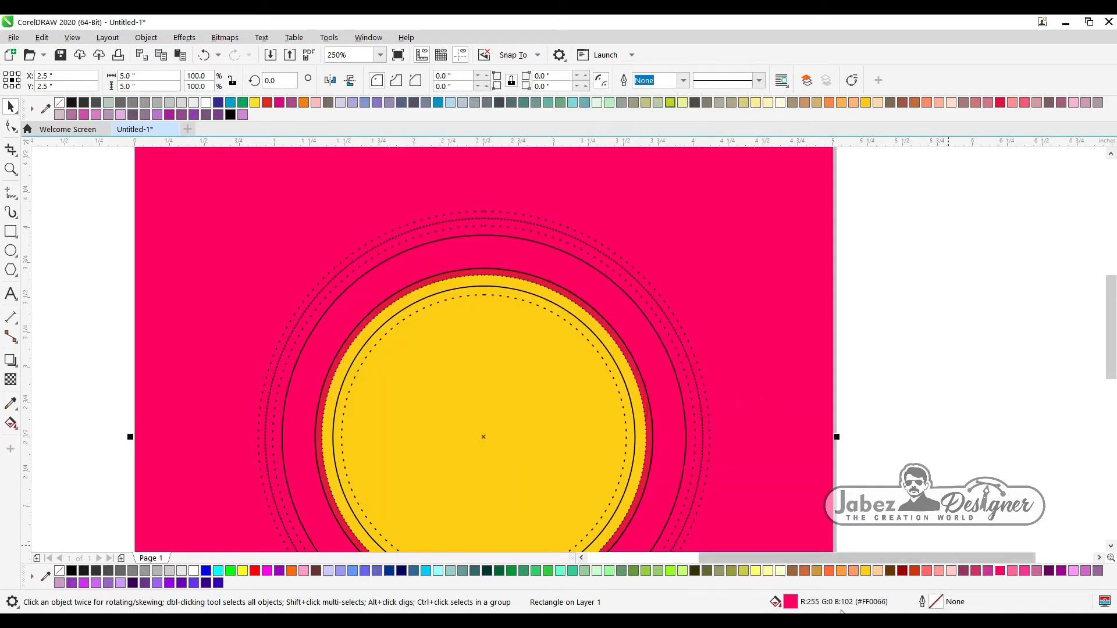
click(614, 314)
click(547, 245)
key(p)
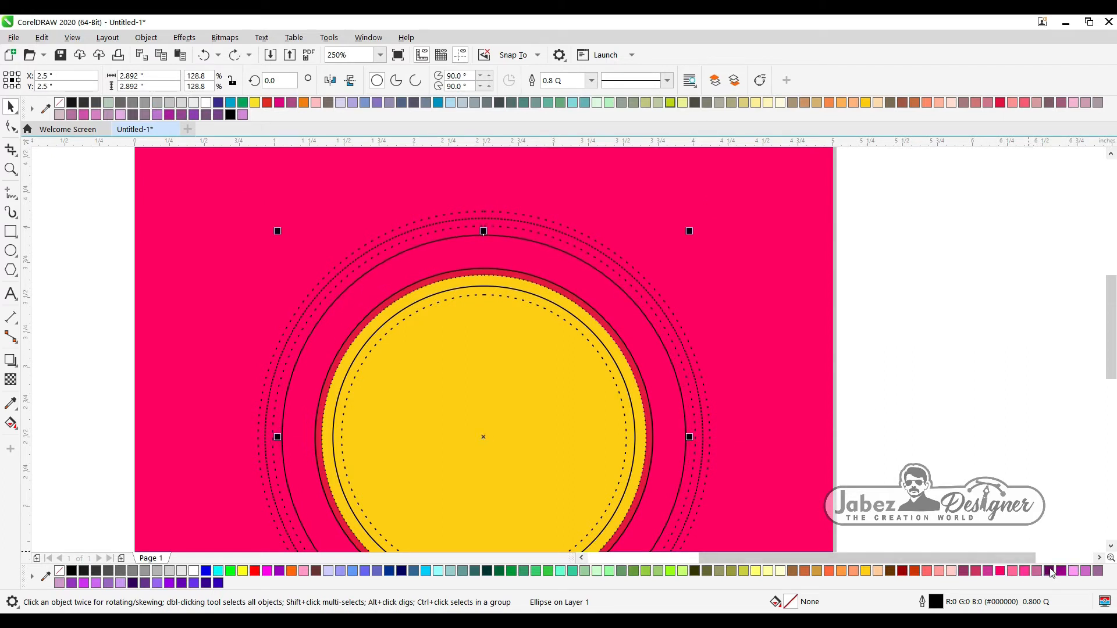
click(1048, 571)
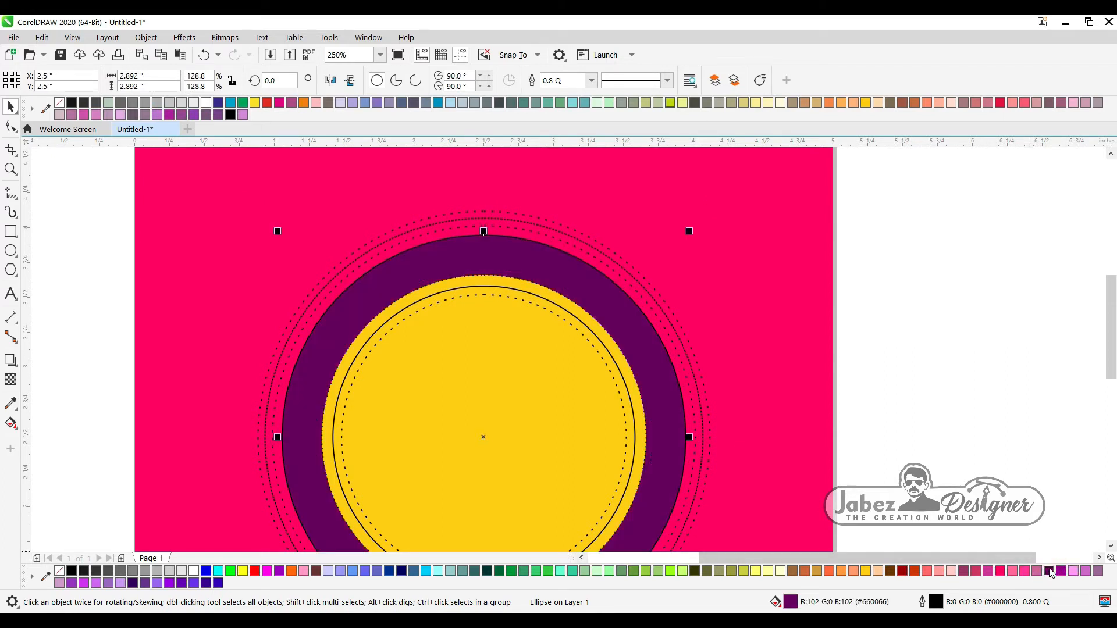
Step: Set the outlines of the innermost and outermost of the three dotted rings around the purple circle to white
click(587, 259)
click(667, 81)
click(667, 80)
click(591, 81)
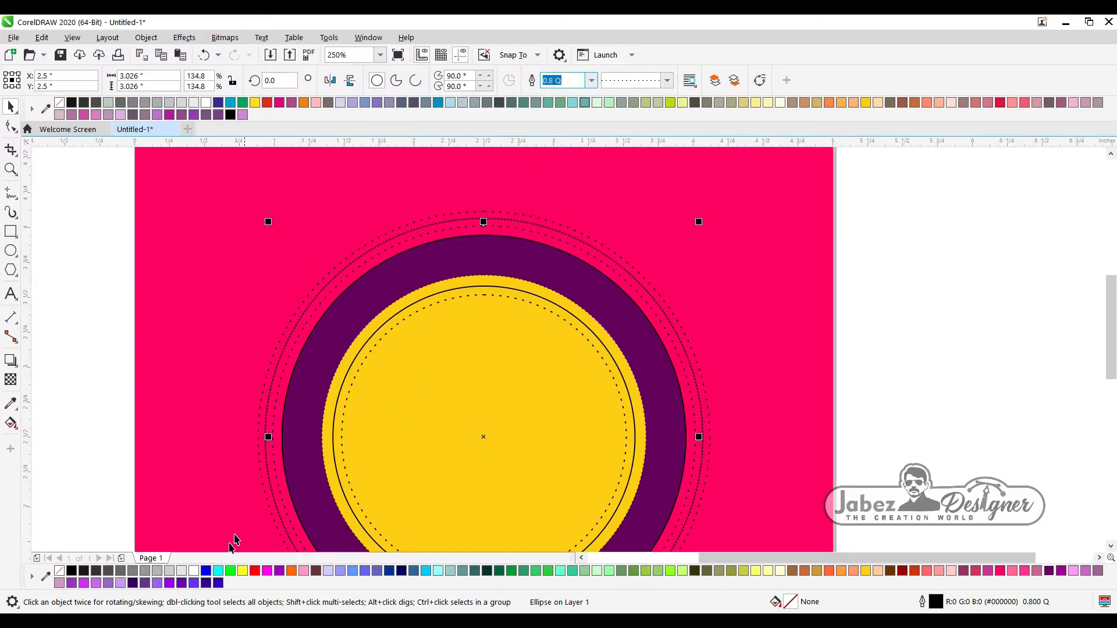
right_click(193, 573)
click(472, 217)
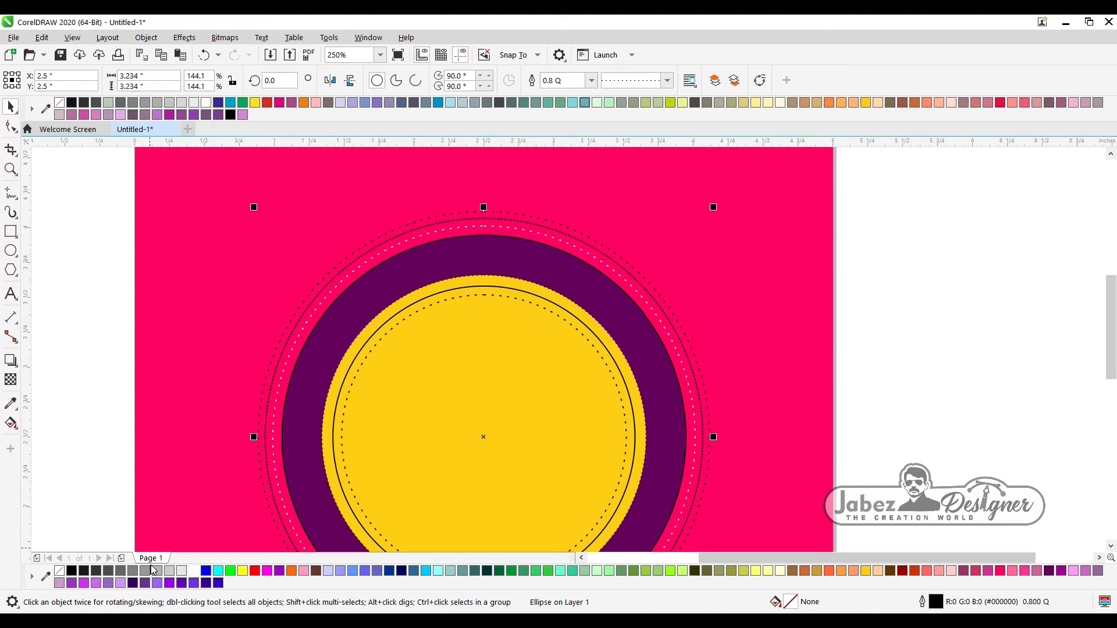
click(407, 237)
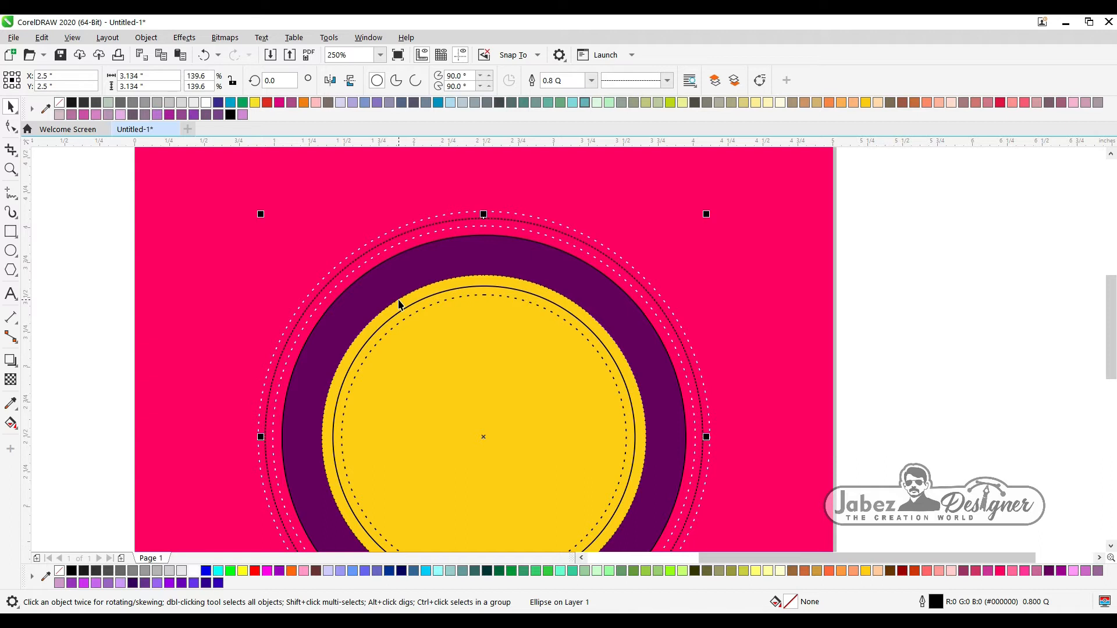
click(398, 302)
key(ctrl+z)
key(ctrl+z)
key(ctrl+z)
key(ctrl+z)
Step: Send the dotted rings around the purple circle to the back of the layer
click(314, 298)
key(shift+Page_Down)
click(320, 304)
key(shift+Page_Down)
Step: Send the purple circle to the back and bring it forward four levels, keeping it beneath the red circle
click(352, 315)
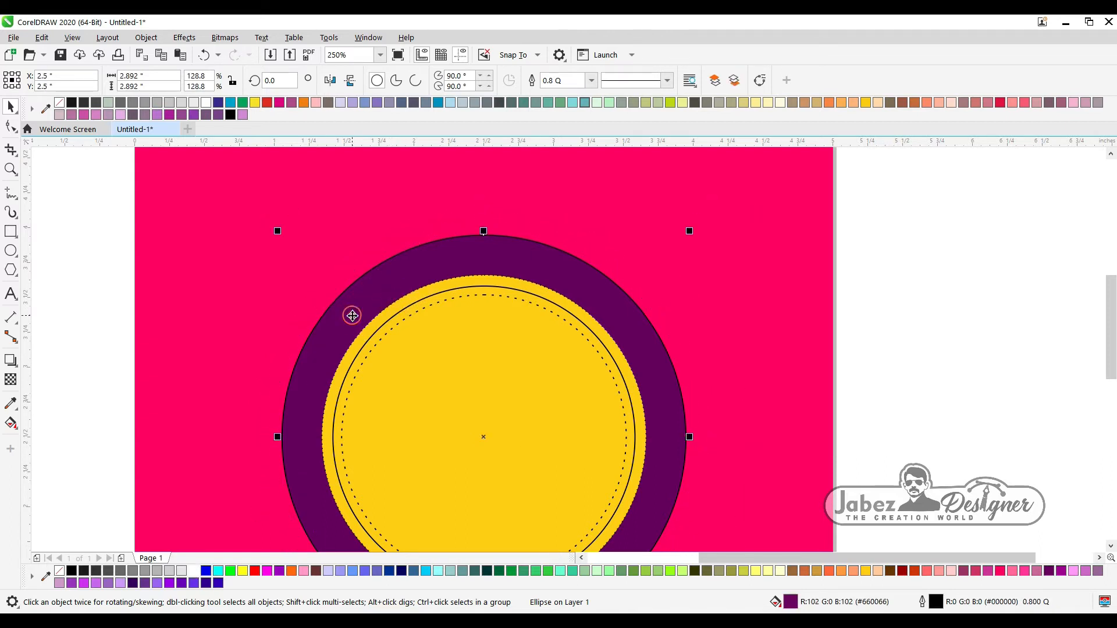
key(shift+Page_Down)
key(ctrl+Page_Up)
key(ctrl+Page_Up)
key(ctrl+Page_Up)
key(ctrl+Page_Up)
Step: Remove the deep yellow fill from the finely dotted circle inside the red circle
click(372, 336)
scroll(372, 334, up, 2)
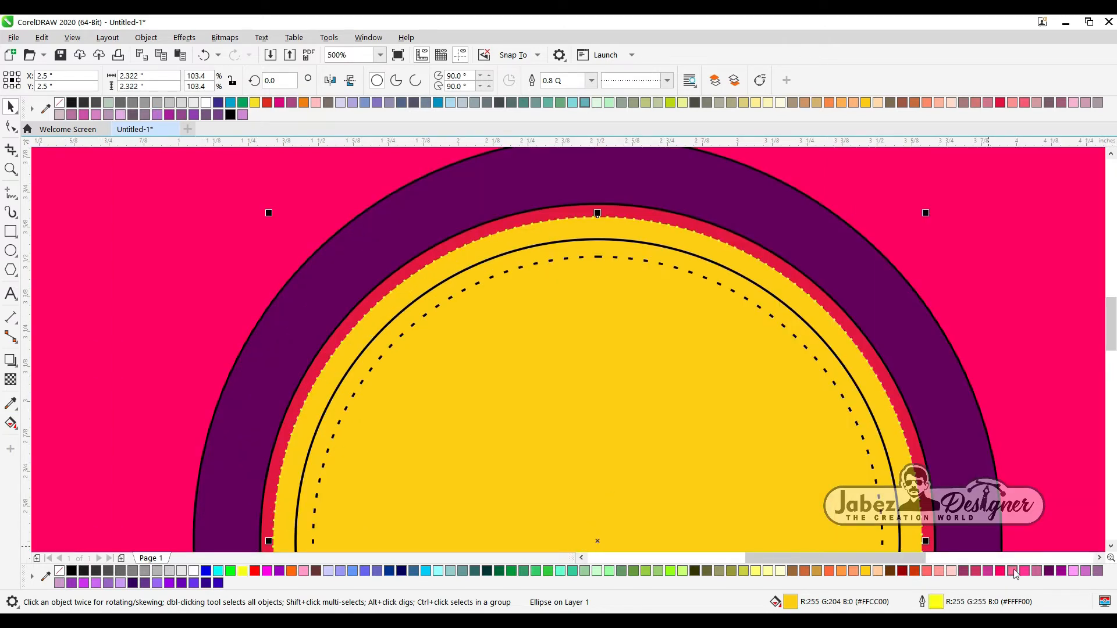
click(914, 572)
key(ctrl+z)
click(58, 103)
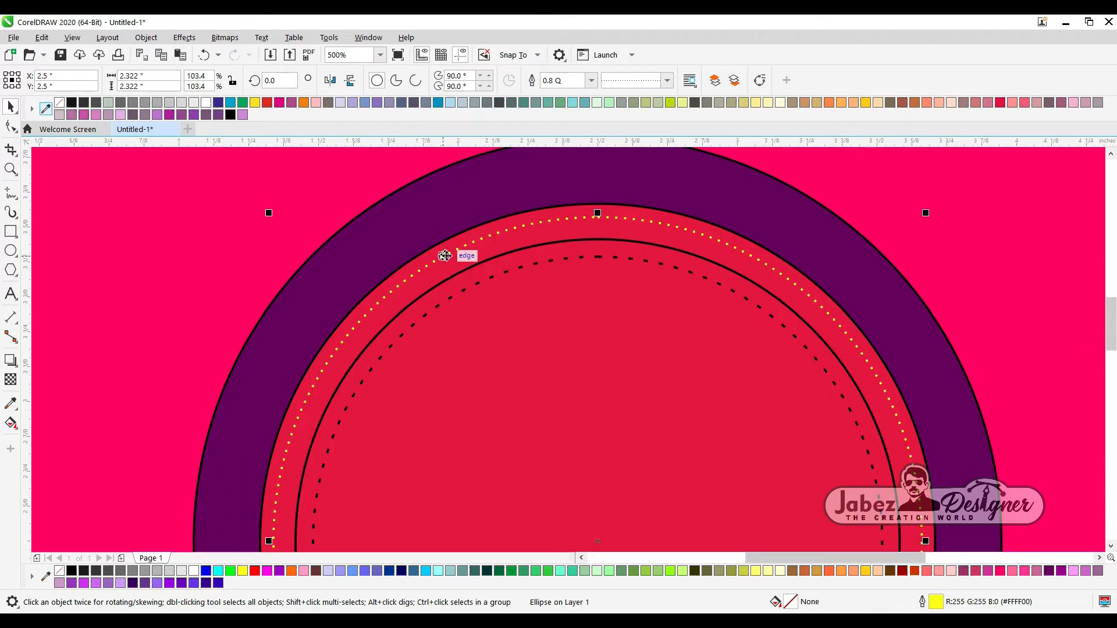
Step: Enlarge the solid inner circle to about 2.217 in across and fill it with Deep Yellow #FFCC00
click(459, 273)
drag(904, 234, 922, 227)
click(242, 570)
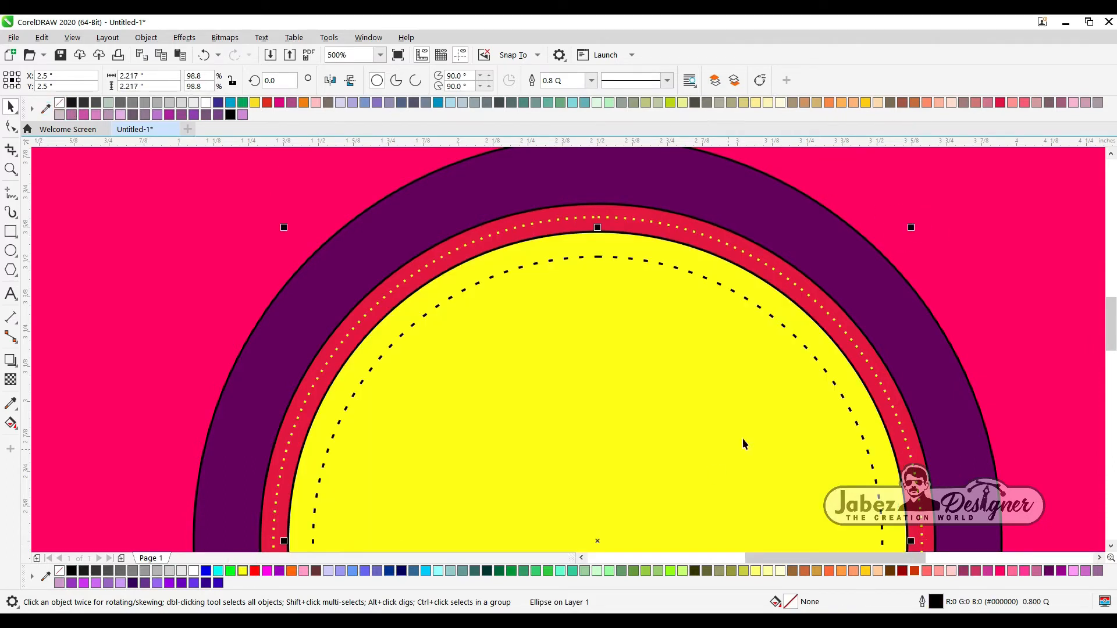
click(865, 571)
Step: Remove the outlines from the purple, red and yellow filled circles
click(393, 361)
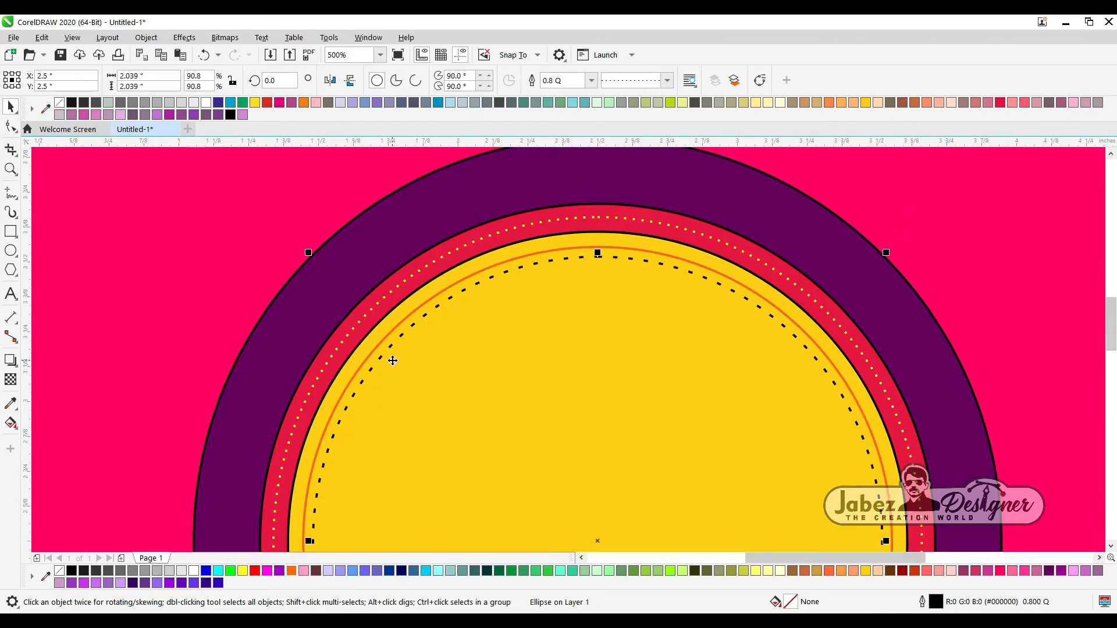
scroll(529, 250, down, 3)
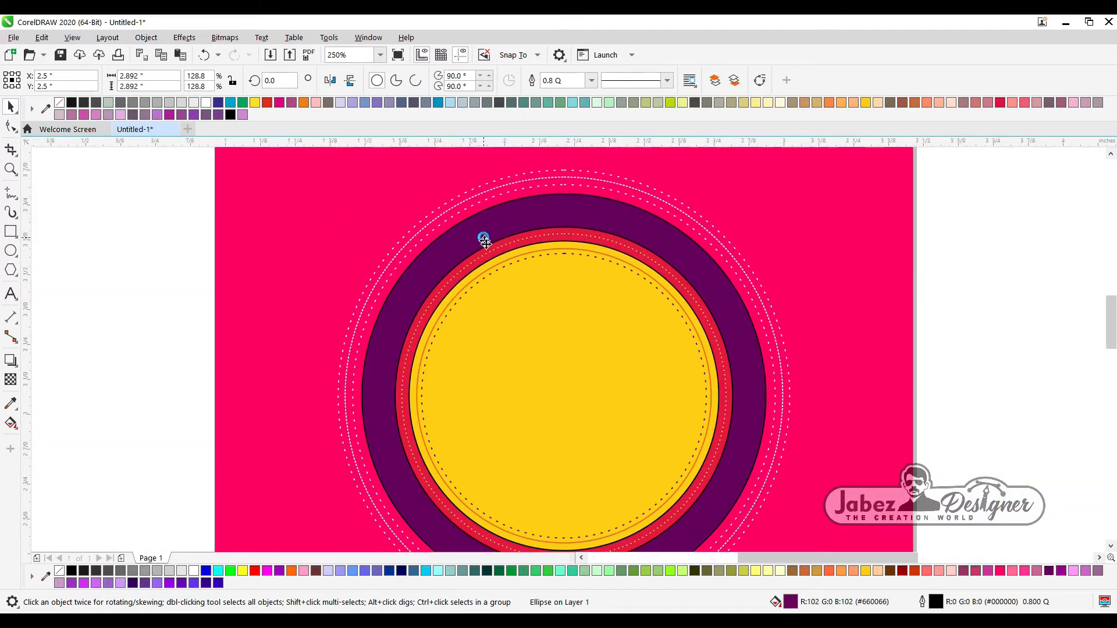
scroll(481, 242, up, 3)
scroll(518, 287, down, 3)
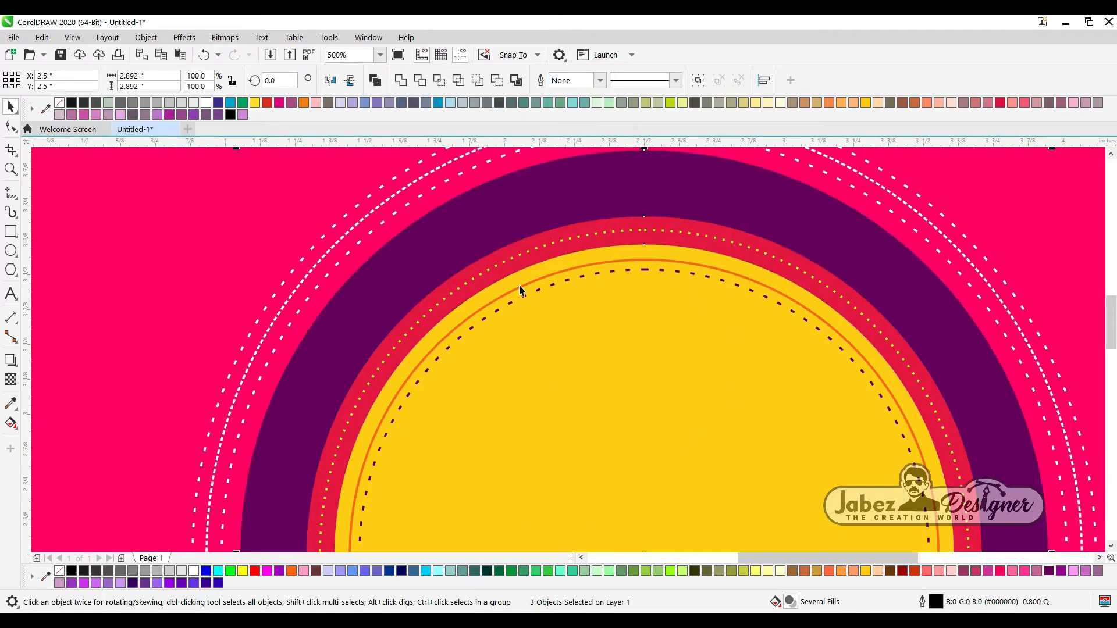
key(Escape)
scroll(509, 375, up, 1)
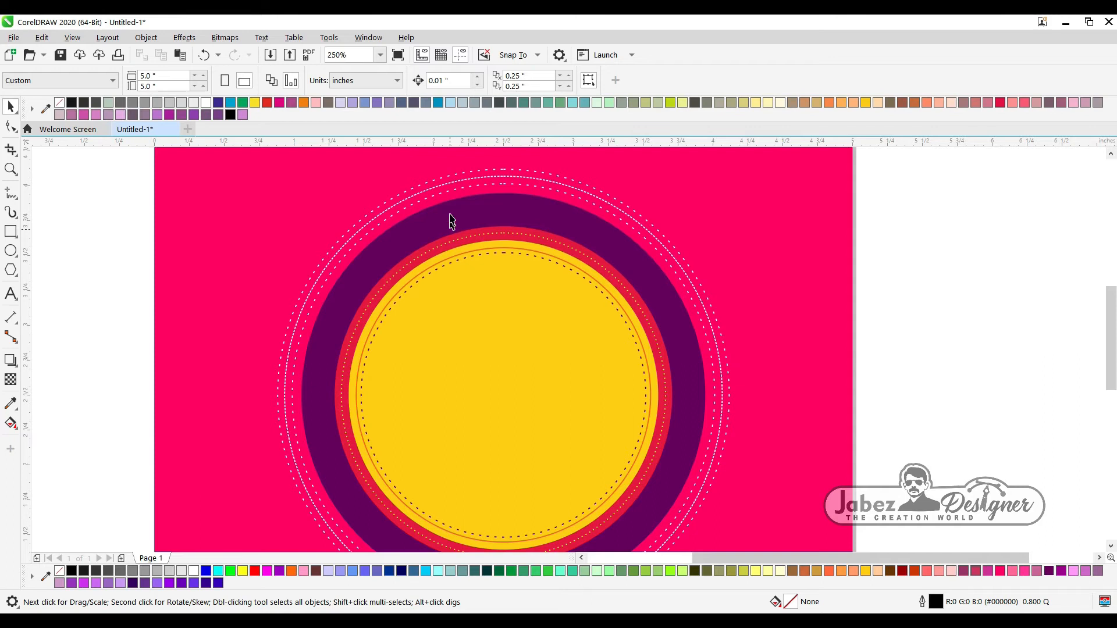
Step: Shrink the three dashed white outer circles slightly so they sit closer to the purple ring
click(523, 185)
drag(523, 185, 514, 244)
shift+click(510, 231)
scroll(509, 233, up, 1)
drag(933, 220, 923, 230)
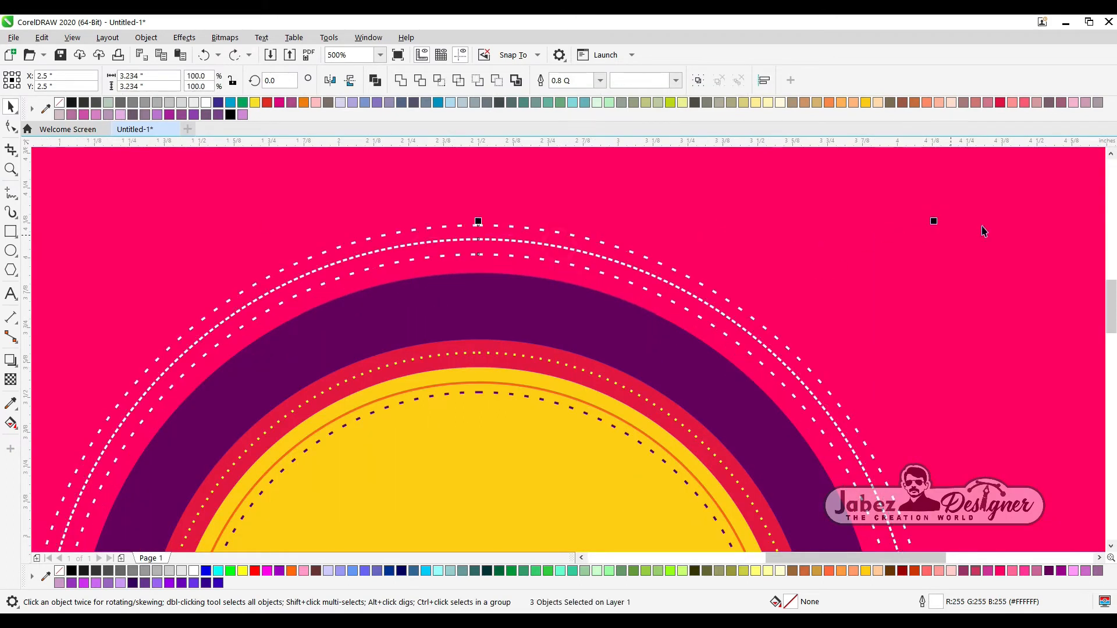
key(Escape)
scroll(495, 280, down, 1)
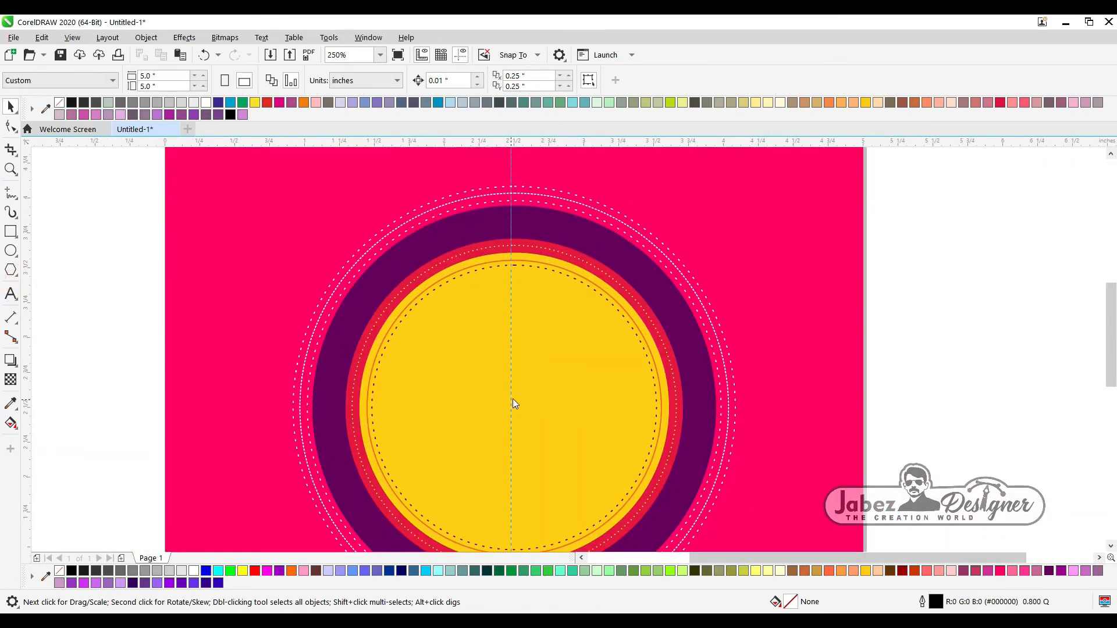
Step: Place a vertical and a horizontal guideline crossing at the centre of the concentric circles
drag(511, 408, 512, 407)
drag(317, 139, 476, 332)
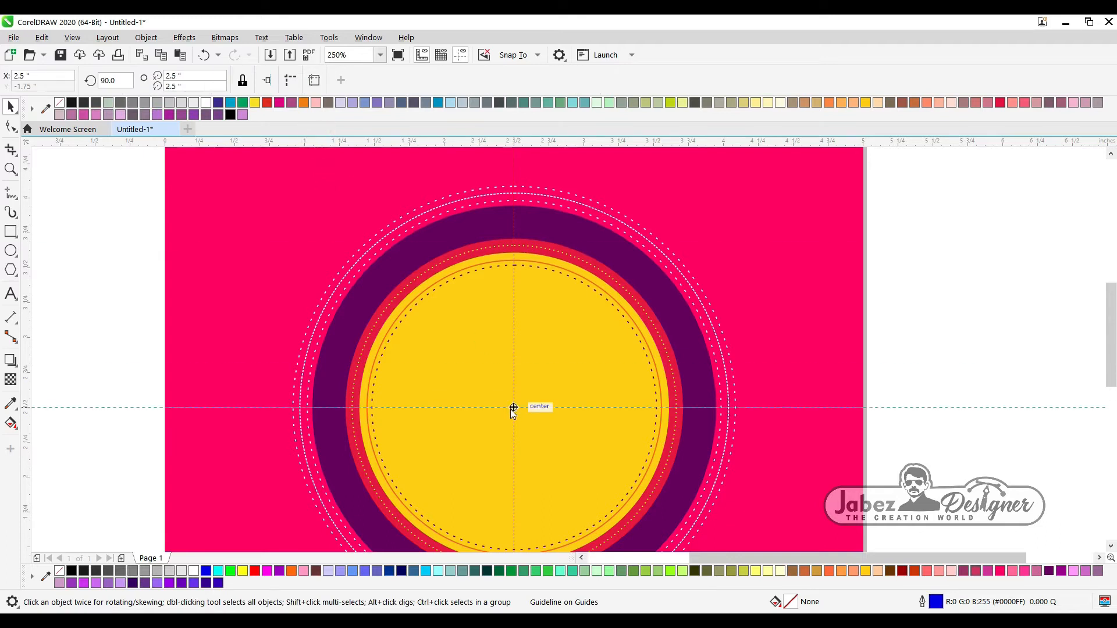
drag(512, 409, 512, 408)
Step: Draw a narrow upright rectangle about 0.1 by 0.21 in across the purple ring's top and convert it to curves
scroll(503, 214, up, 1)
click(11, 231)
drag(510, 206, 541, 268)
scroll(540, 237, up, 1)
click(10, 127)
scroll(462, 276, down, 1)
scroll(515, 263, up, 1)
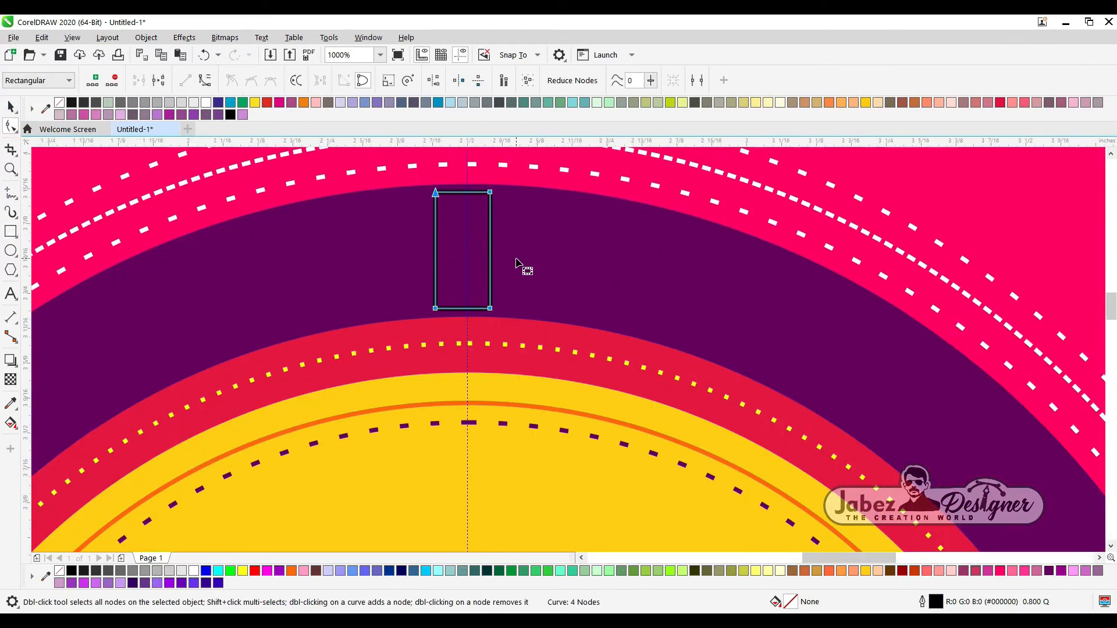
Step: Move the rectangle's upper corner node onto the vertical guideline to begin a pointed top
scroll(478, 192, up, 1)
drag(446, 193, 456, 190)
click(440, 219)
click(402, 191)
drag(402, 422, 456, 422)
click(511, 423)
key(ctrl+z)
Step: Convert the shape's segments to curves and replace the surplus nodes with one bottom node to form a symmetrical teardrop
drag(561, 364, 265, 430)
click(203, 81)
drag(323, 402, 662, 467)
key(Delete)
double_click(459, 440)
drag(374, 282, 585, 343)
key(Delete)
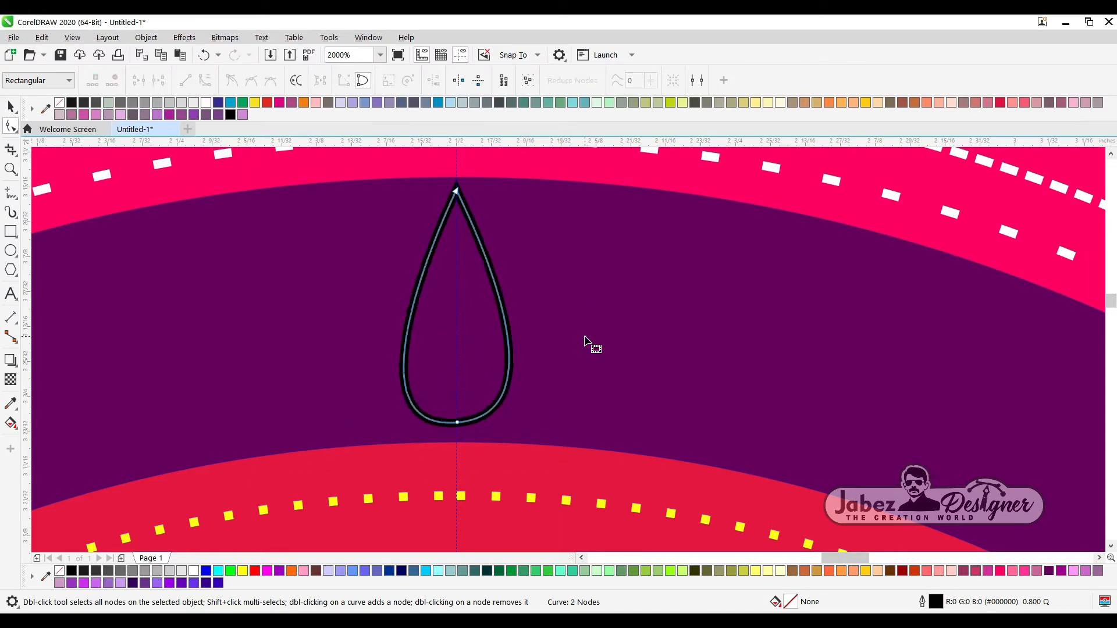
drag(421, 389, 482, 435)
drag(347, 433, 345, 422)
key(space)
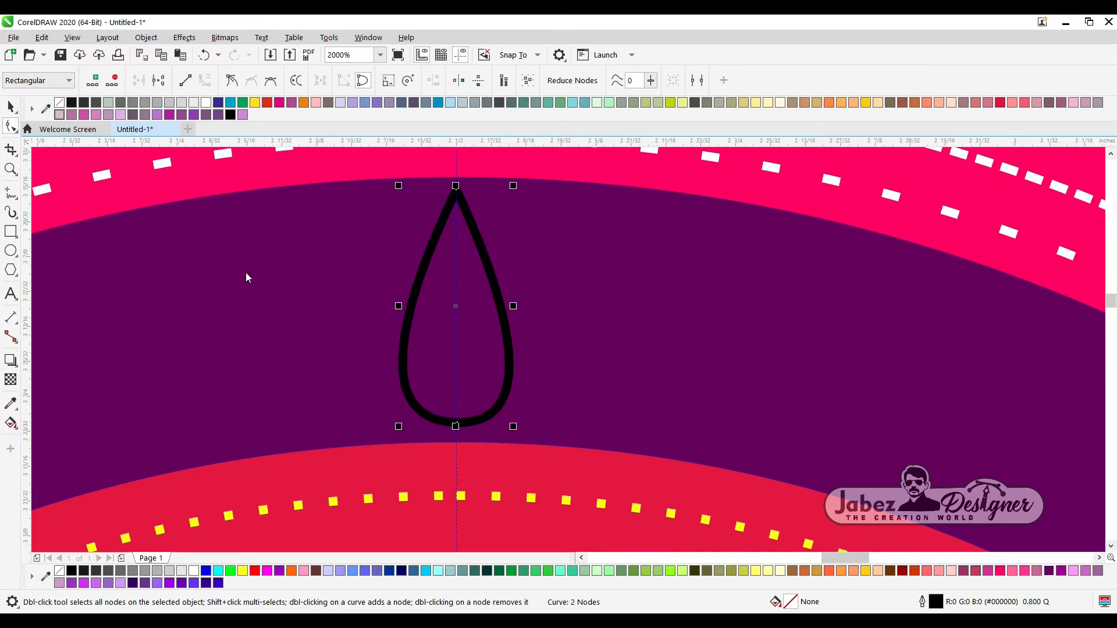
Step: Fill the teardrop with yellow #FFFF00 and set its outline to None
click(242, 572)
click(433, 80)
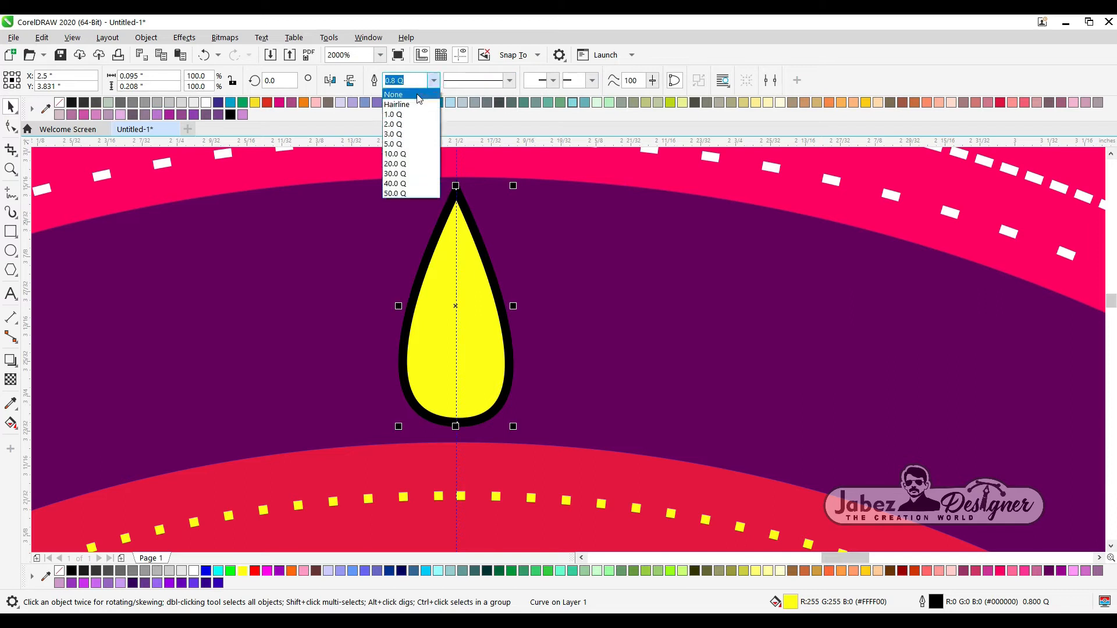
click(400, 93)
Step: Create a smaller pink copy of the teardrop, centre it horizontally near the yellow one's base, and group both as a flame
click(1000, 571)
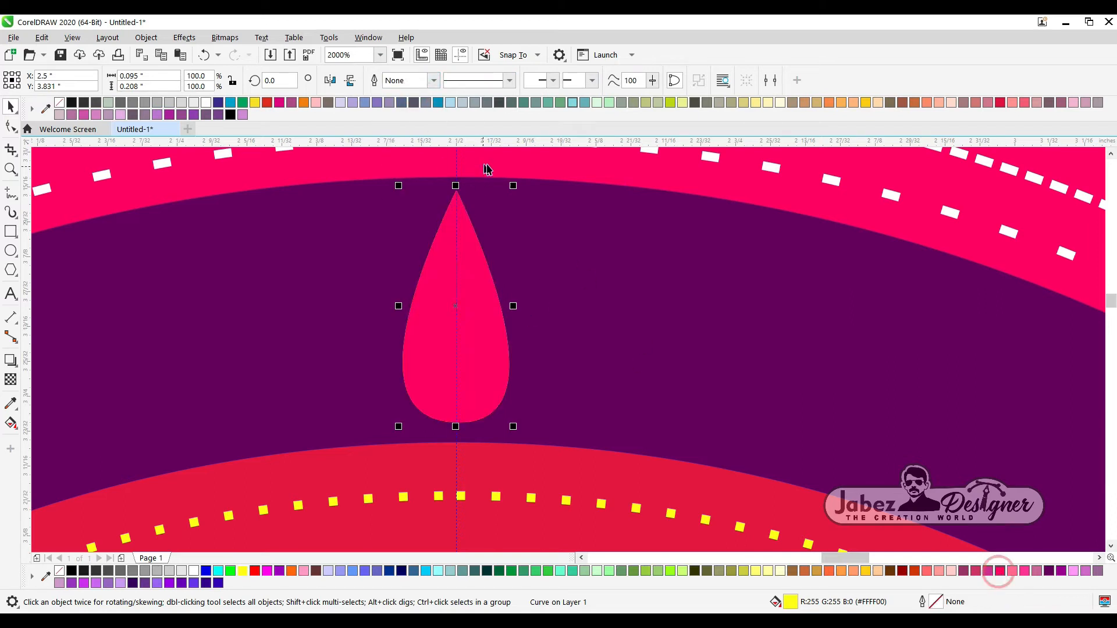
drag(513, 185, 439, 343)
drag(423, 387, 459, 380)
drag(481, 332, 494, 304)
drag(469, 359, 457, 360)
shift+click(470, 274)
key(c)
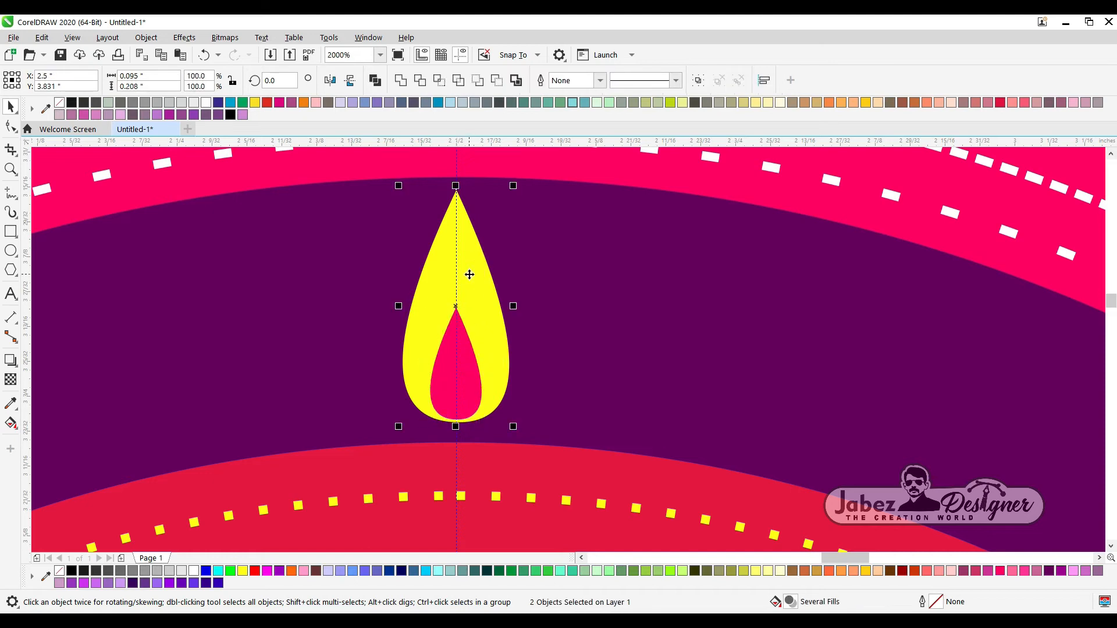
key(ctrl+g)
Step: Draw a circle about 0.053 in across beside the flame, filled yellow #FFFF00 with no outline
click(10, 251)
mouse_move(328, 337)
mouse_down()
mouse_move(385, 396)
mouse_move(345, 369)
mouse_move(331, 382)
mouse_up()
click(243, 571)
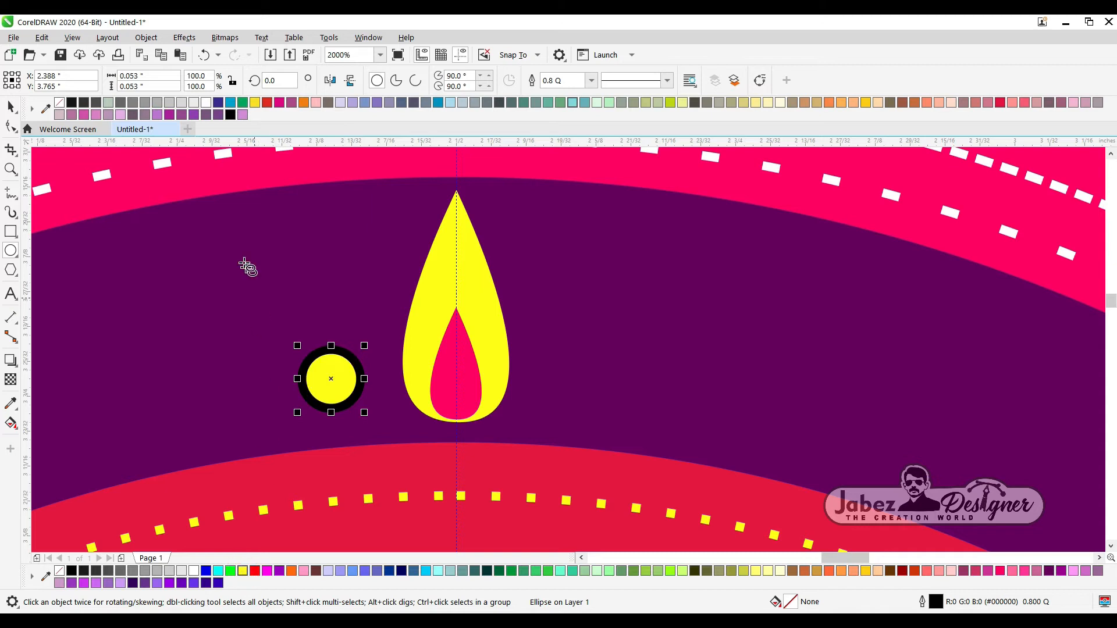
click(590, 86)
click(573, 94)
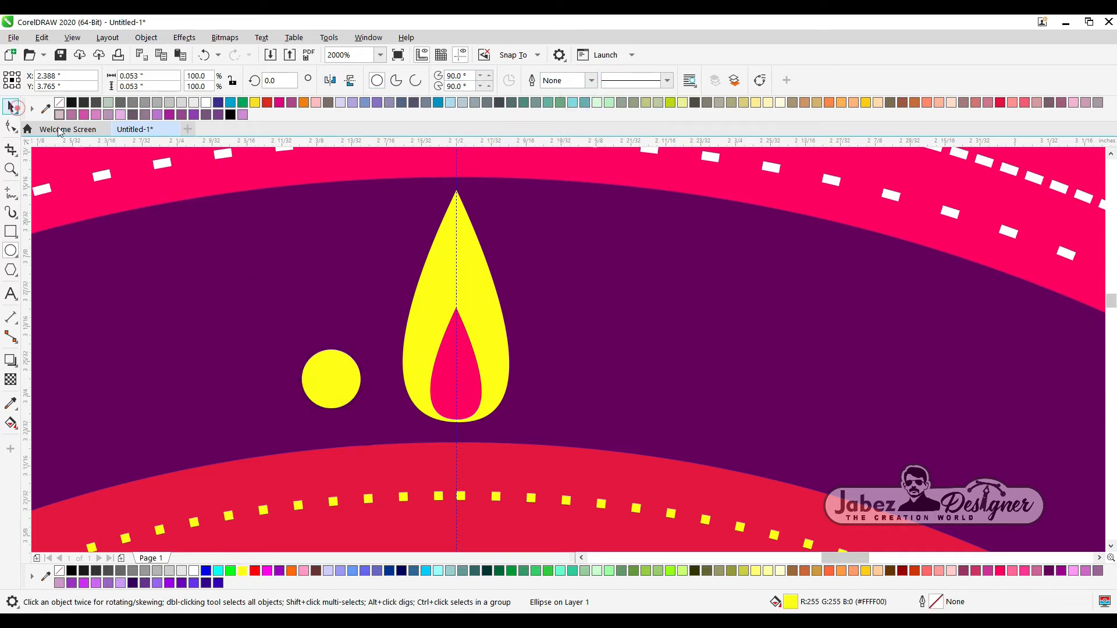
Step: Lower the small yellow circle slightly and scale the flame group down a little
click(11, 107)
scroll(506, 409, down, 1)
scroll(384, 418, up, 1)
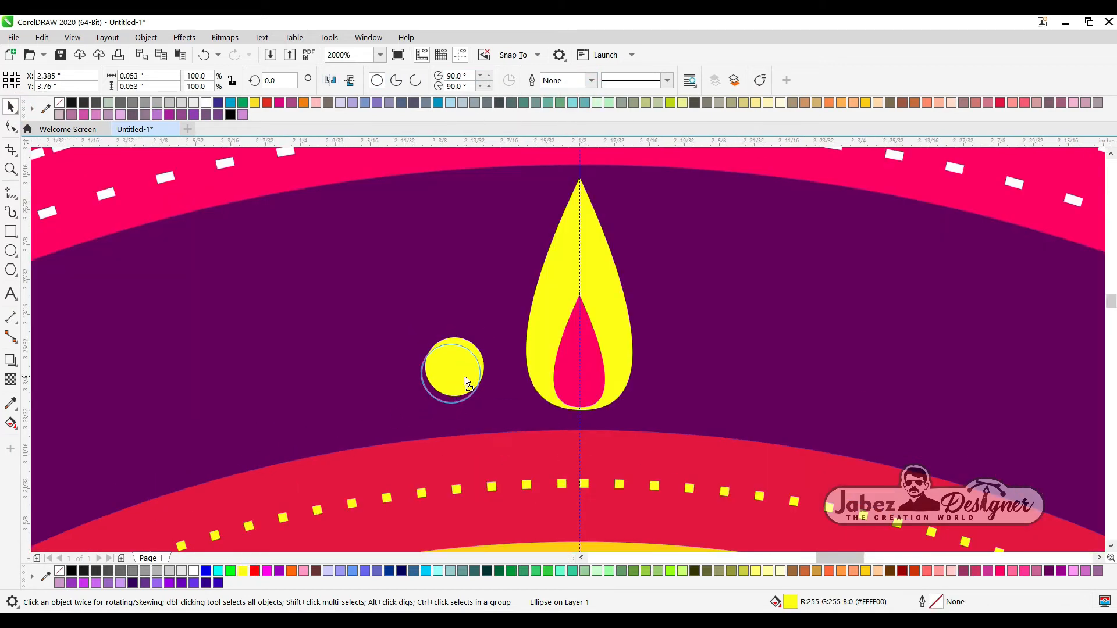
drag(471, 385, 471, 395)
click(586, 356)
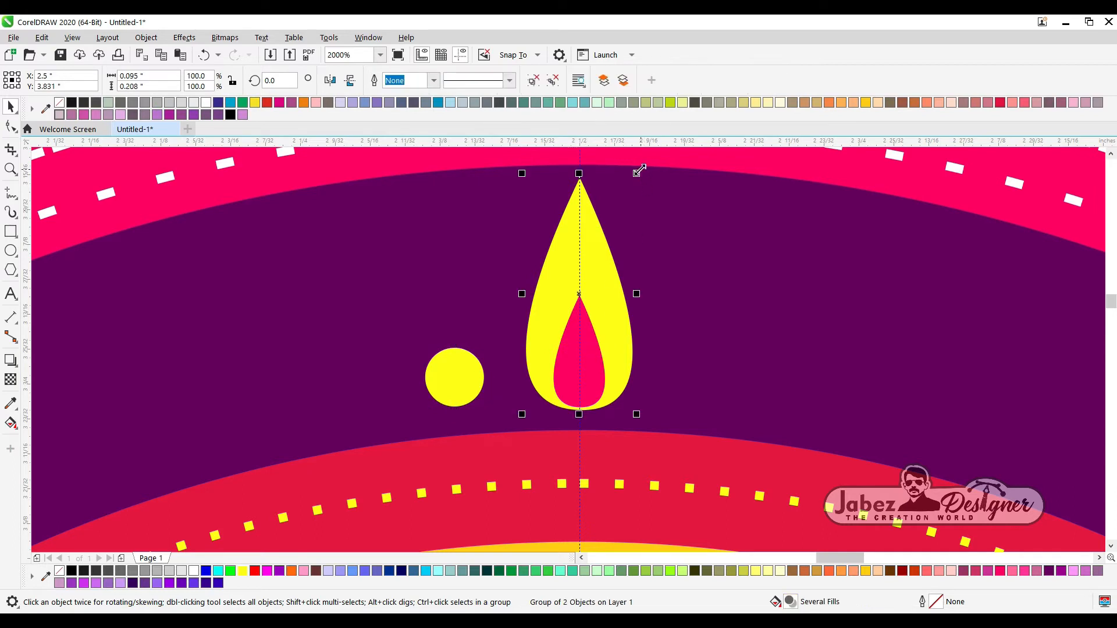
drag(639, 171, 633, 185)
Step: Move the small yellow circle closer to the flame and group the two together
drag(599, 367, 368, 382)
key(ctrl+z)
drag(455, 377, 466, 374)
shift+click(562, 358)
right_click(573, 367)
click(598, 291)
Step: Place a copy of the flame and circle beside the original, tilted about 9.16° to follow the purple ring
drag(596, 292, 340, 378)
click(341, 377)
drag(418, 204, 407, 186)
click(377, 292)
drag(380, 338, 370, 352)
Step: Group the upright and tilted flame-and-circle pairs into one object
shift+click(462, 384)
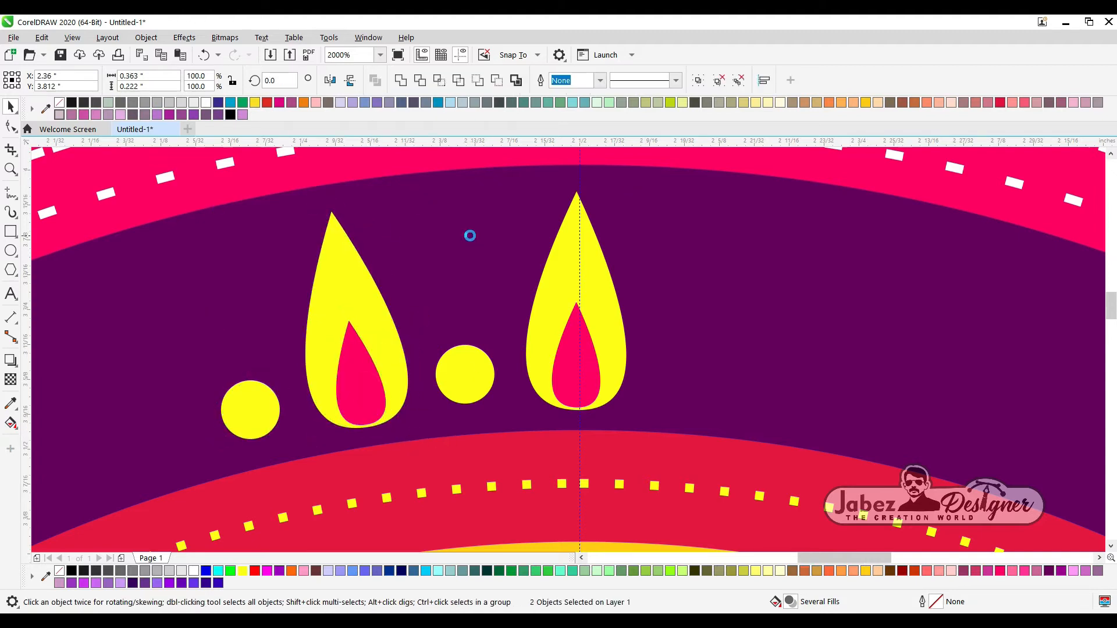
scroll(471, 241, down, 2)
right_click(473, 305)
click(512, 294)
Step: Try to rotate a copy of the grouped flames by 15° around the guideline intersection
scroll(425, 216, down, 2)
click(445, 239)
drag(431, 231, 451, 414)
drag(462, 208, 405, 212)
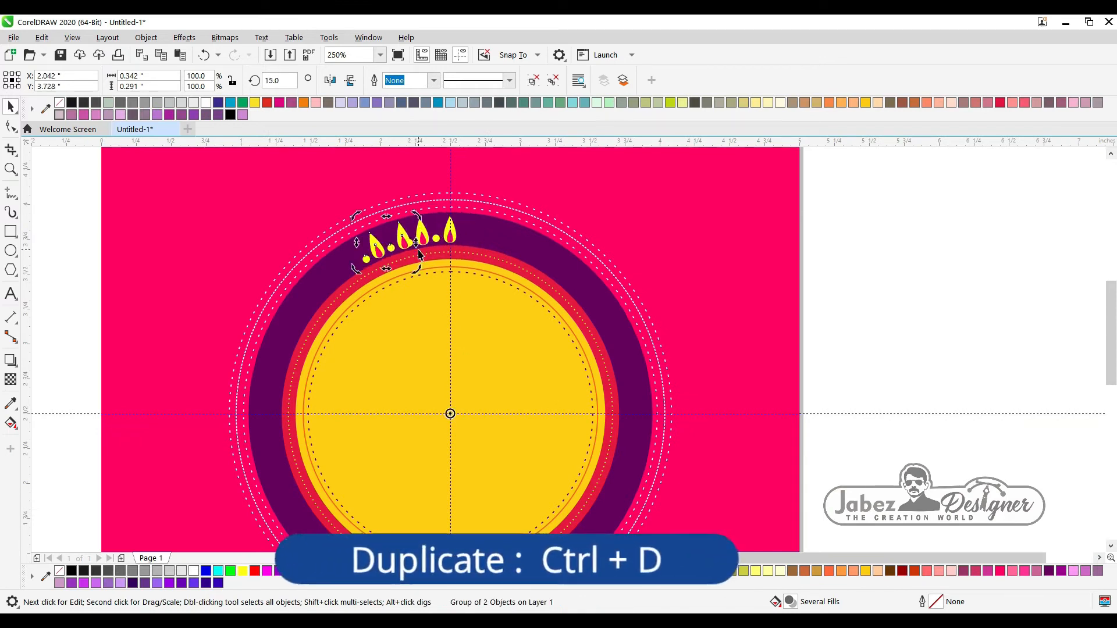
scroll(414, 241, up, 4)
key(ctrl+z)
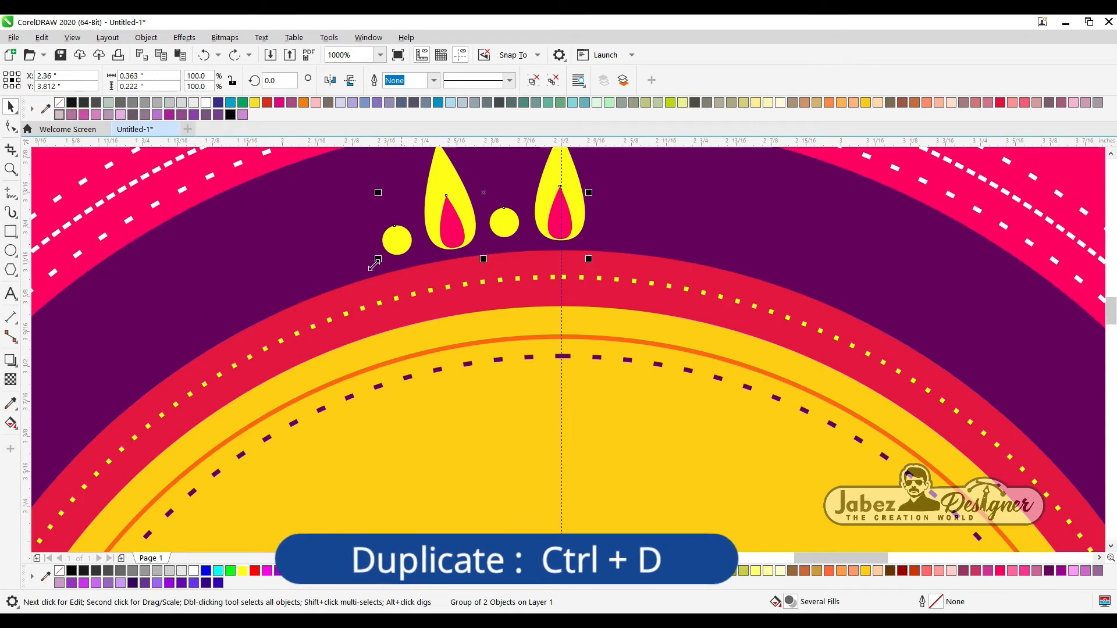
Step: Scale the group of two flame pairs down to 88.7%
drag(377, 258, 392, 249)
scroll(449, 263, down, 1)
scroll(524, 189, up, 1)
Step: Try to rotate the reduced flame group by 15° along the purple ring
drag(515, 201, 444, 228)
scroll(487, 238, down, 2)
click(484, 245)
scroll(444, 233, up, 1)
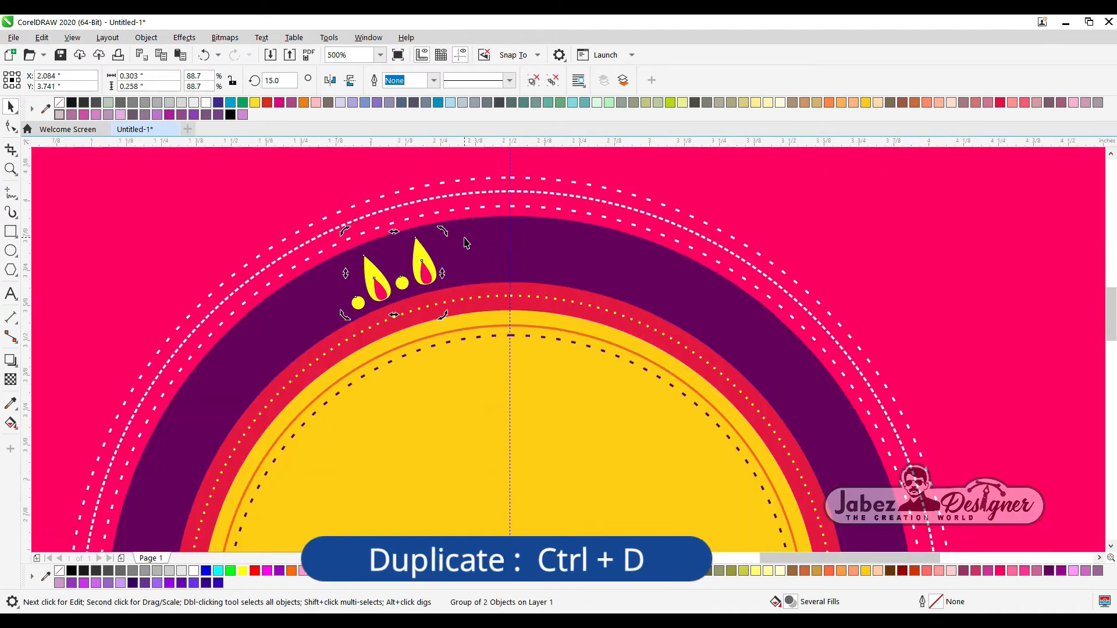
key(ctrl+z)
Step: Adjust the small circles and the tilted flame inside the group to tighten the spacing between them
scroll(382, 302, up, 1)
scroll(382, 302, up, 1)
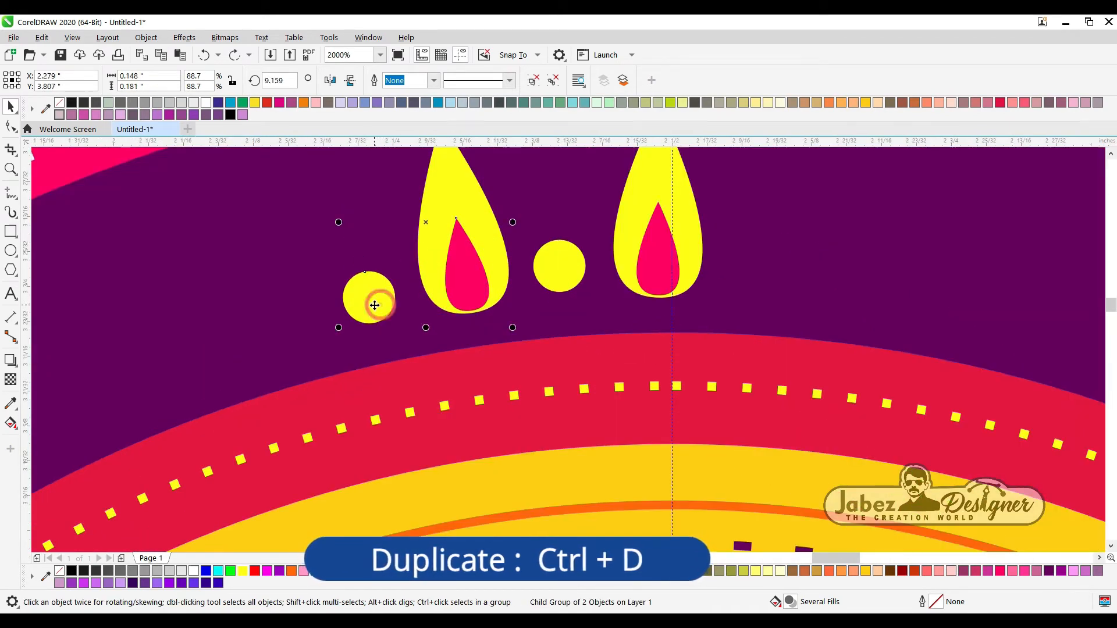
ctrl+click(375, 301)
drag(411, 327, 404, 335)
ctrl+click(542, 279)
ctrl+click(542, 279)
drag(531, 300, 543, 294)
ctrl+click(464, 280)
drag(463, 280, 495, 265)
scroll(494, 265, down, 5)
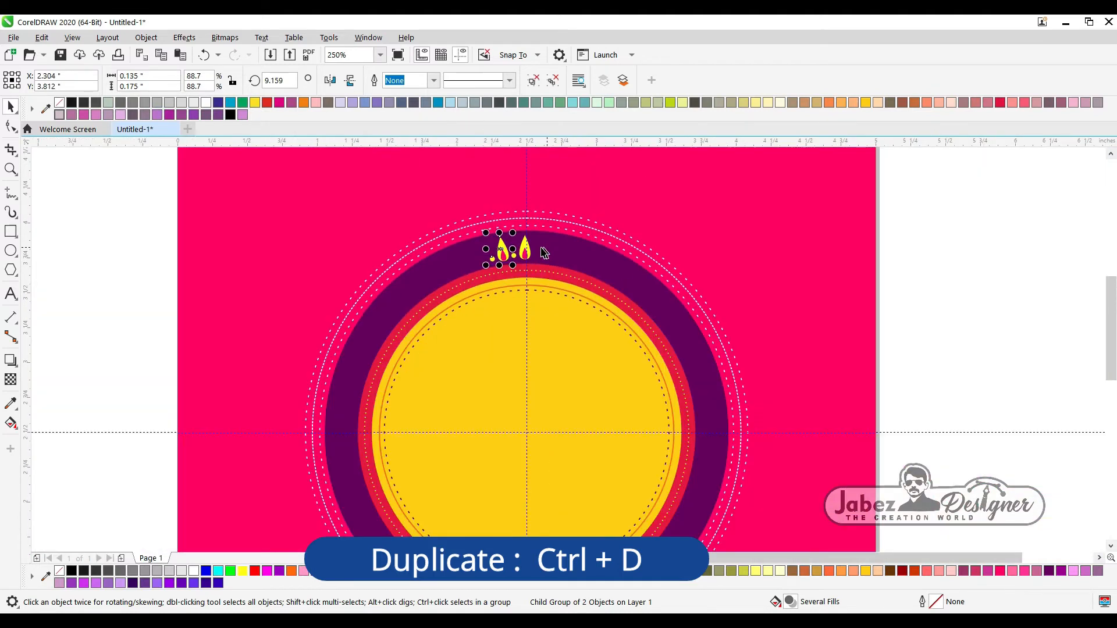
Step: Set the flame group's rotation centre on the guideline intersection and create a copy rotated by 15°
scroll(514, 264, up, 1)
click(523, 244)
click(501, 226)
scroll(500, 225, down, 1)
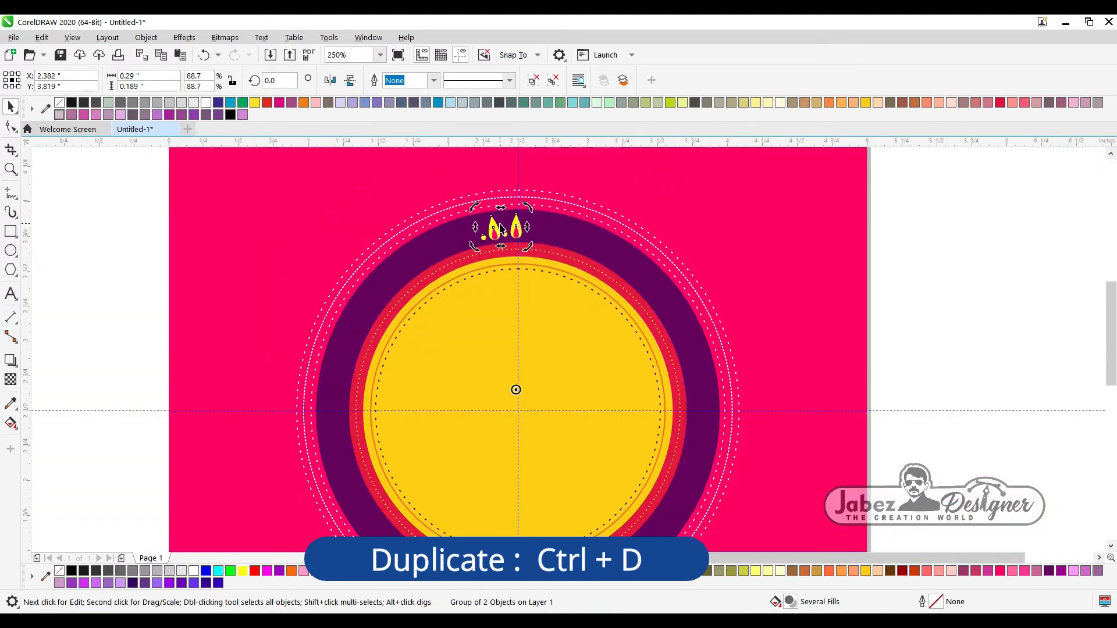
drag(502, 209, 482, 209)
right_click(482, 209)
Step: Repeat the 15° rotated duplication until flames and dots fill the whole purple ring, then clear the selection
key(ctrl+d)
key(ctrl+d)
key(ctrl+d)
key(ctrl+d)
key(ctrl+d)
key(ctrl+d)
key(ctrl+d)
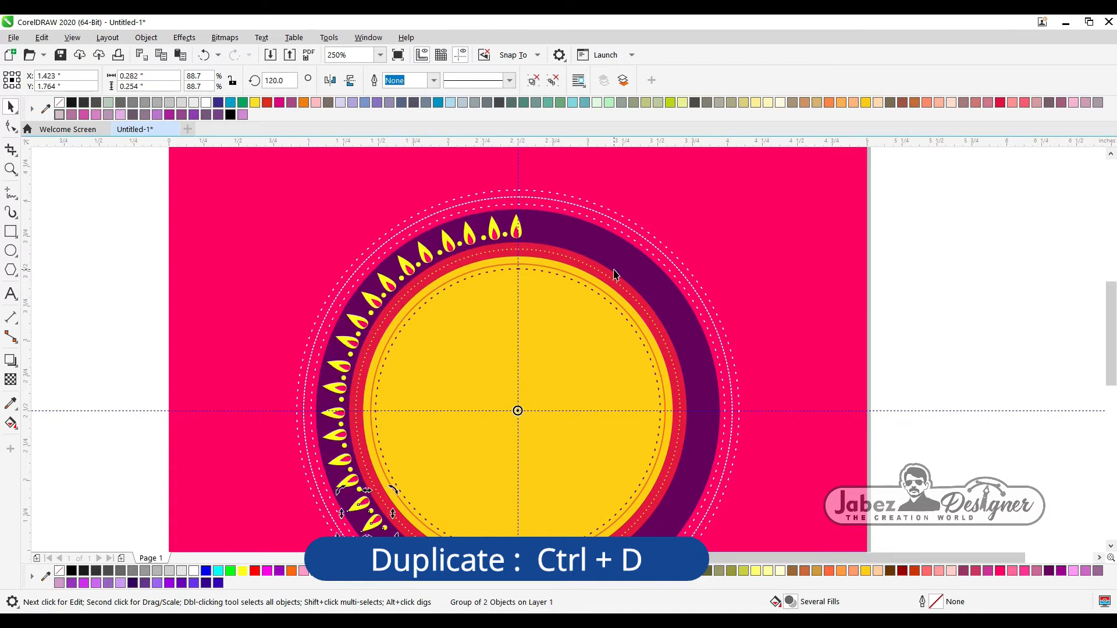
key(ctrl+d)
key(ctrl+d)
key(ctrl+d)
key(ctrl+d)
key(ctrl+d)
key(ctrl+d)
key(ctrl+d)
key(ctrl+d)
key(ctrl+d)
key(ctrl+d)
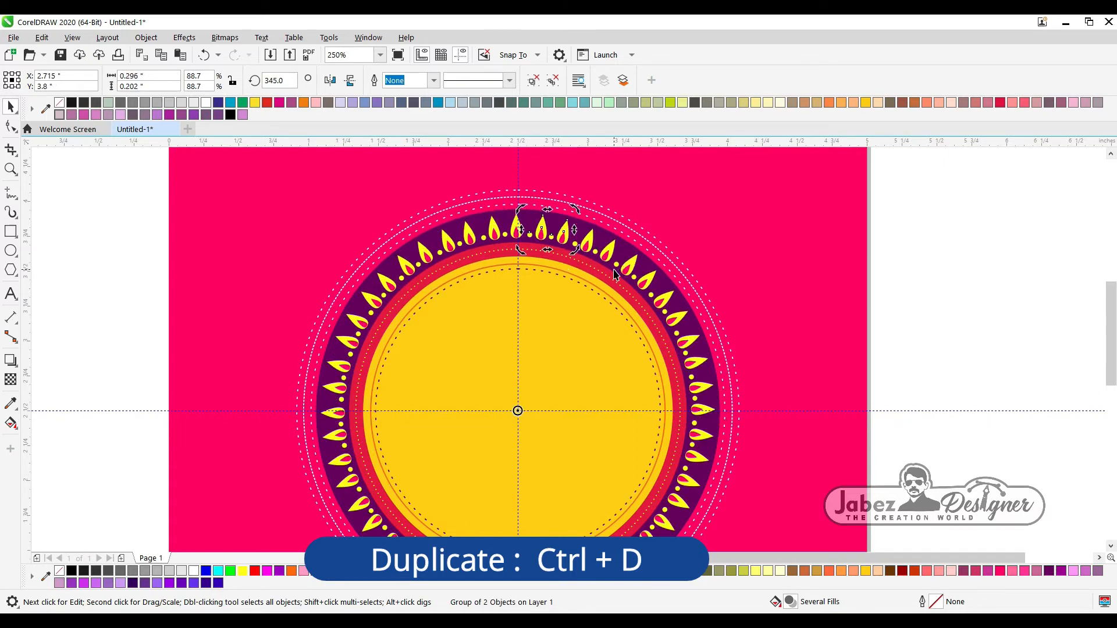
scroll(485, 240, down, 2)
key(Escape)
scroll(529, 277, up, 2)
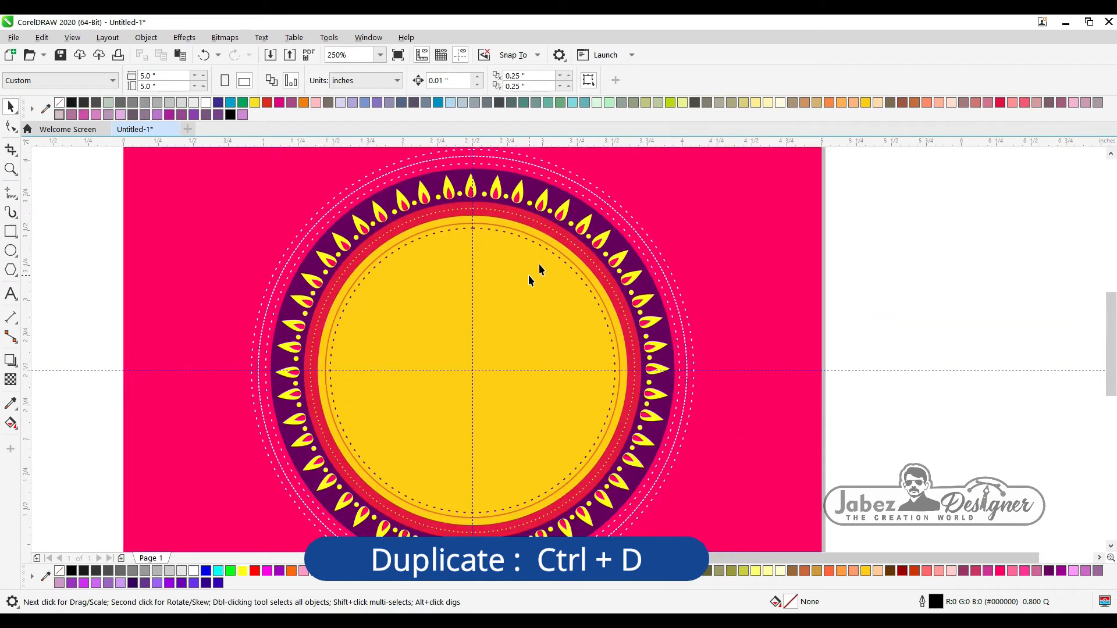
Step: Add the artistic text "Diwali" in the upper part of the yellow circle
click(444, 313)
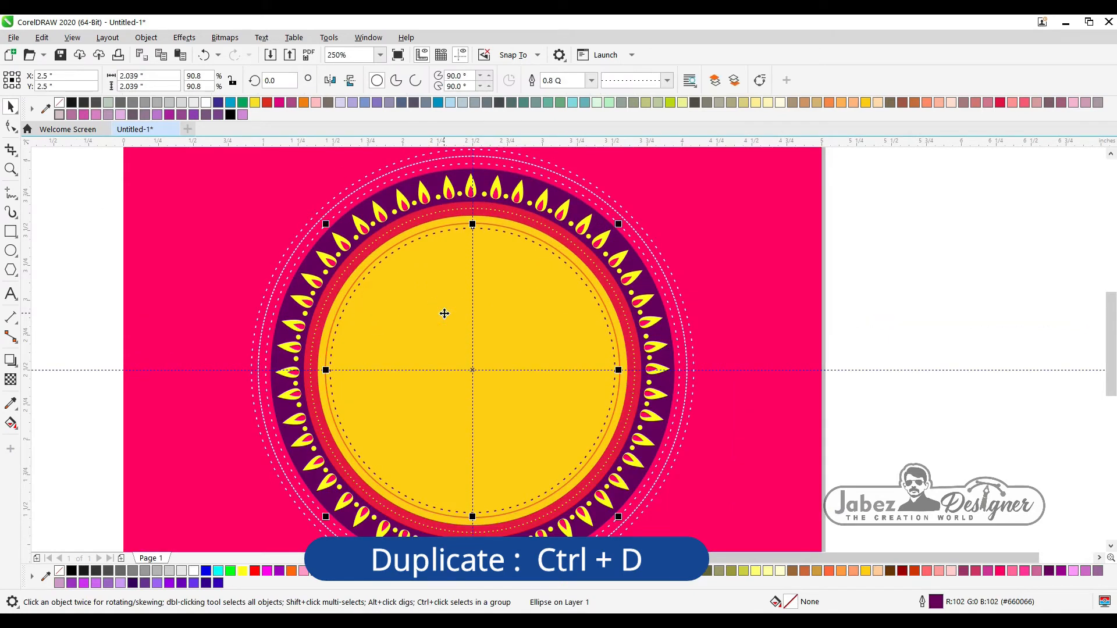
click(12, 295)
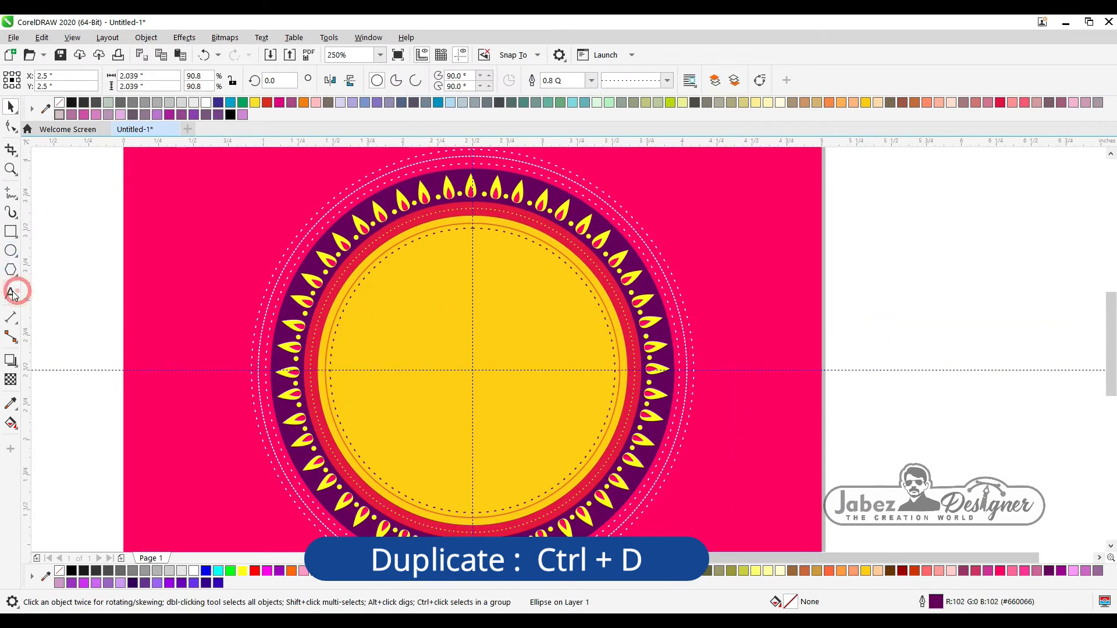
click(379, 333)
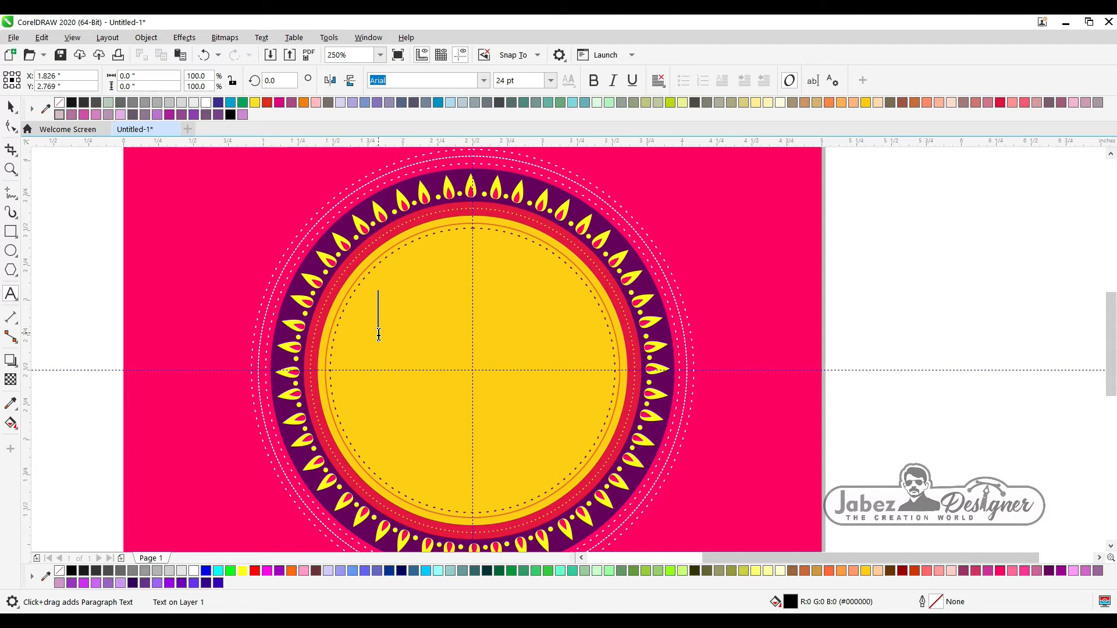
text(Diwali)
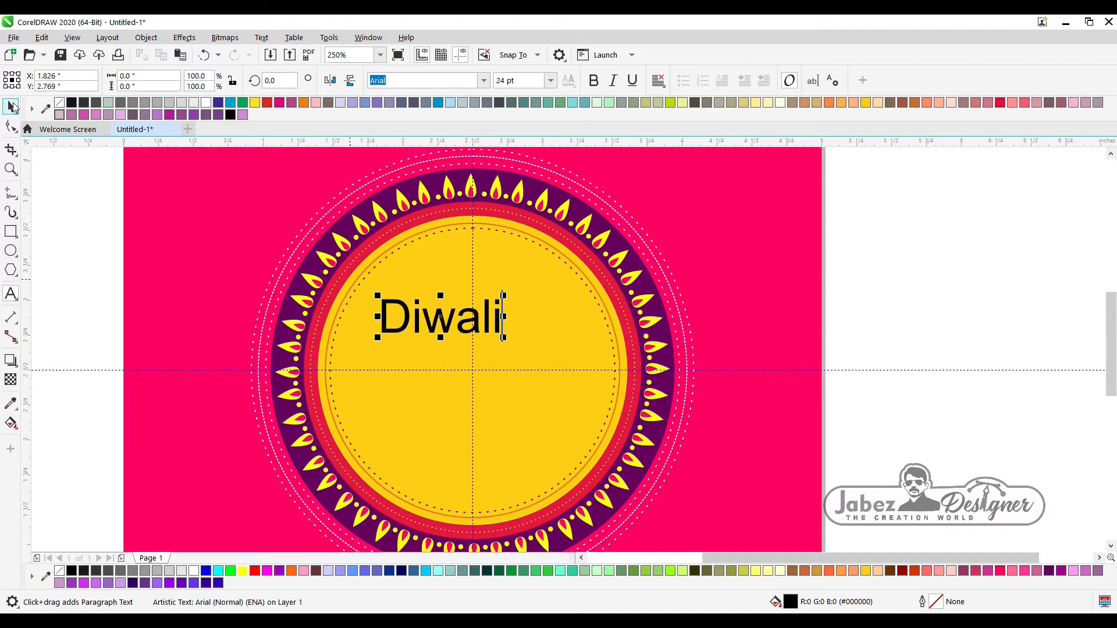
click(11, 106)
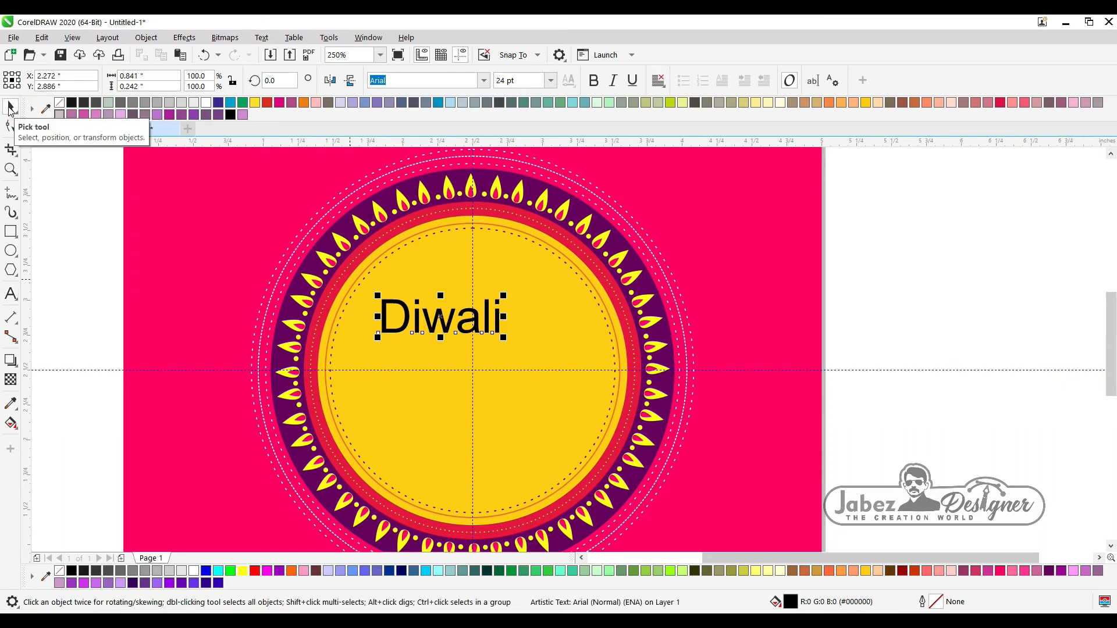
Step: Set the "Diwali" text to Arial Narrow Bold and enlarge it to about 39.15 pt
click(489, 79)
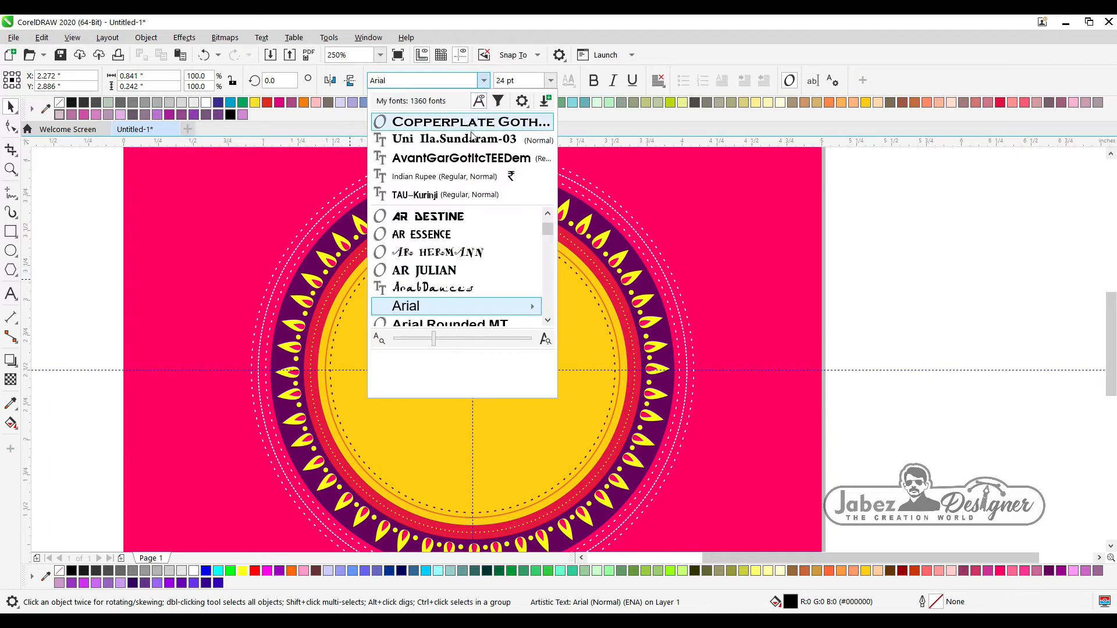
scroll(455, 223, down, 1)
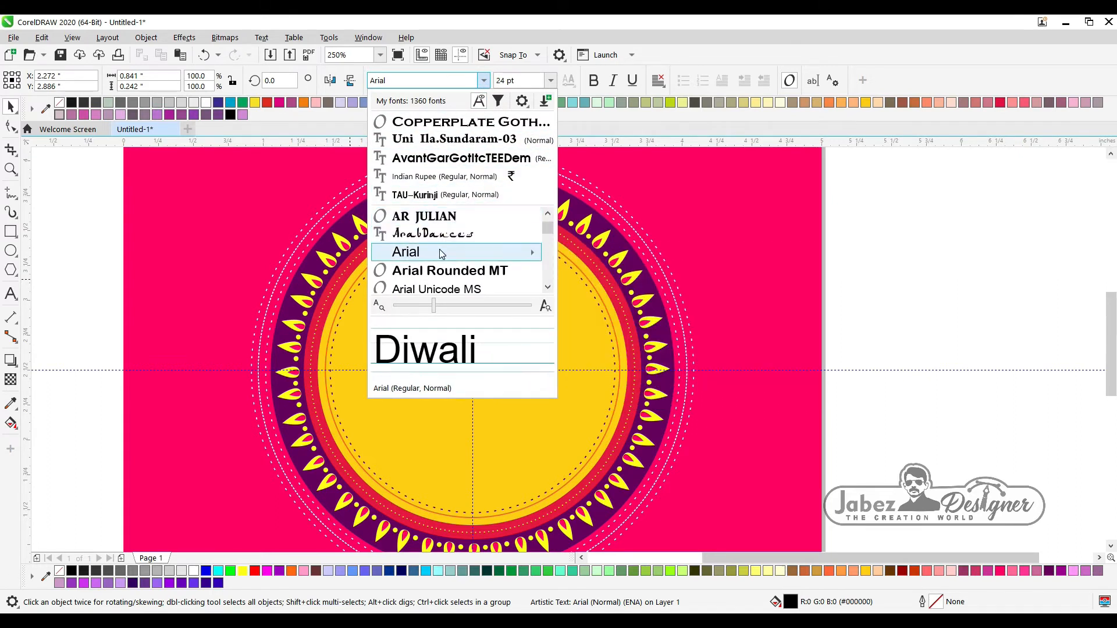
mouse_move(439, 249)
click(616, 331)
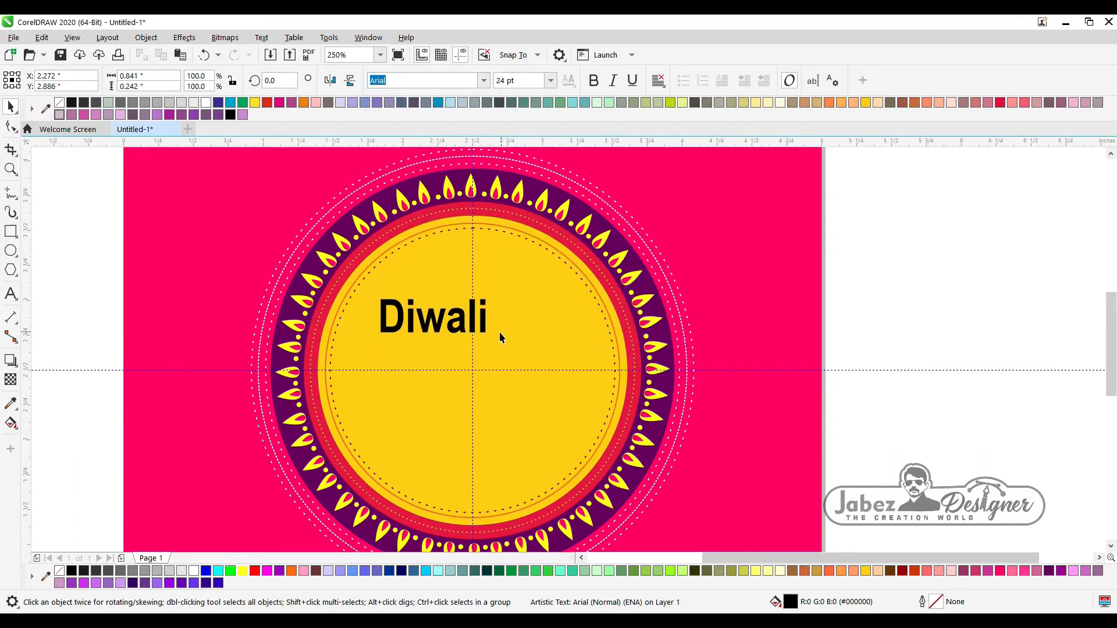
drag(493, 339, 558, 362)
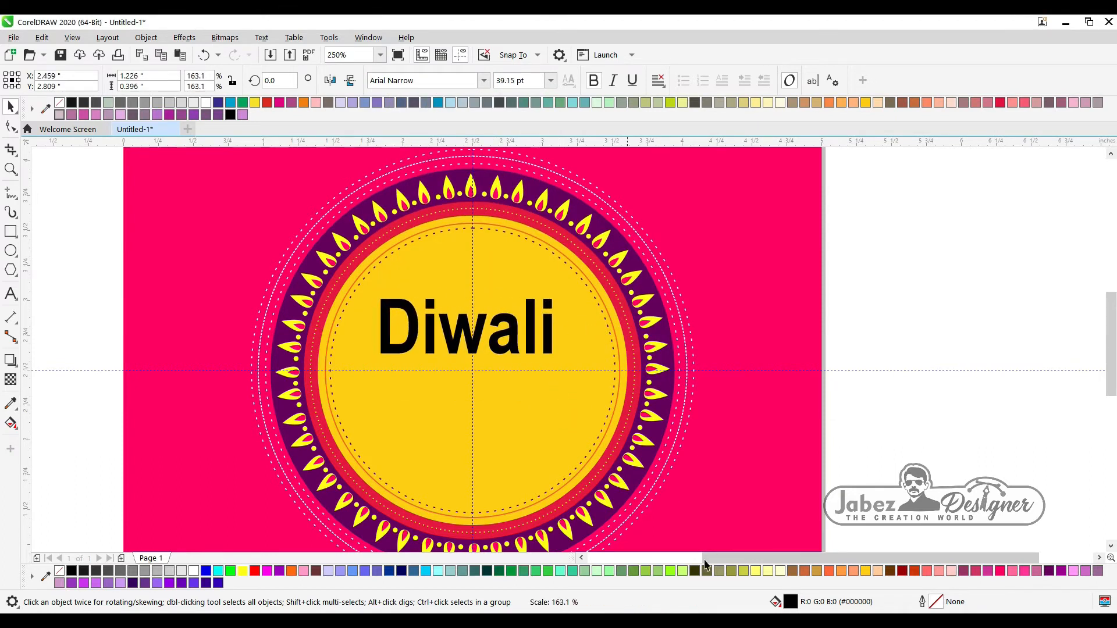
Step: Fill the "Diwali" text with purple #660066 and move it slightly down toward the circle's centre
click(1047, 571)
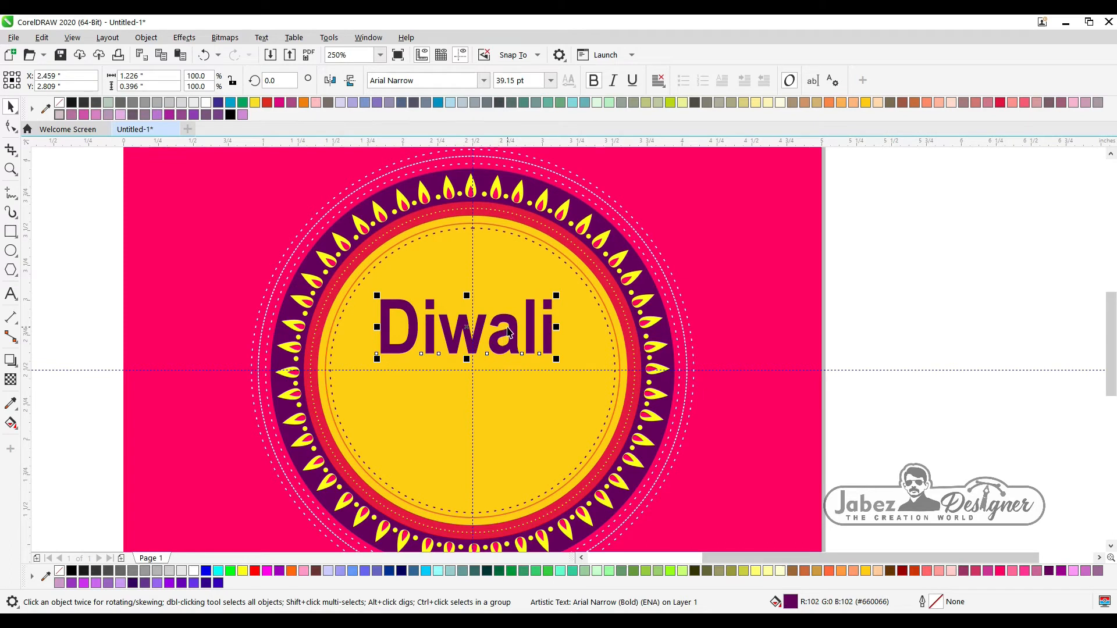
click(510, 336)
drag(513, 339, 514, 349)
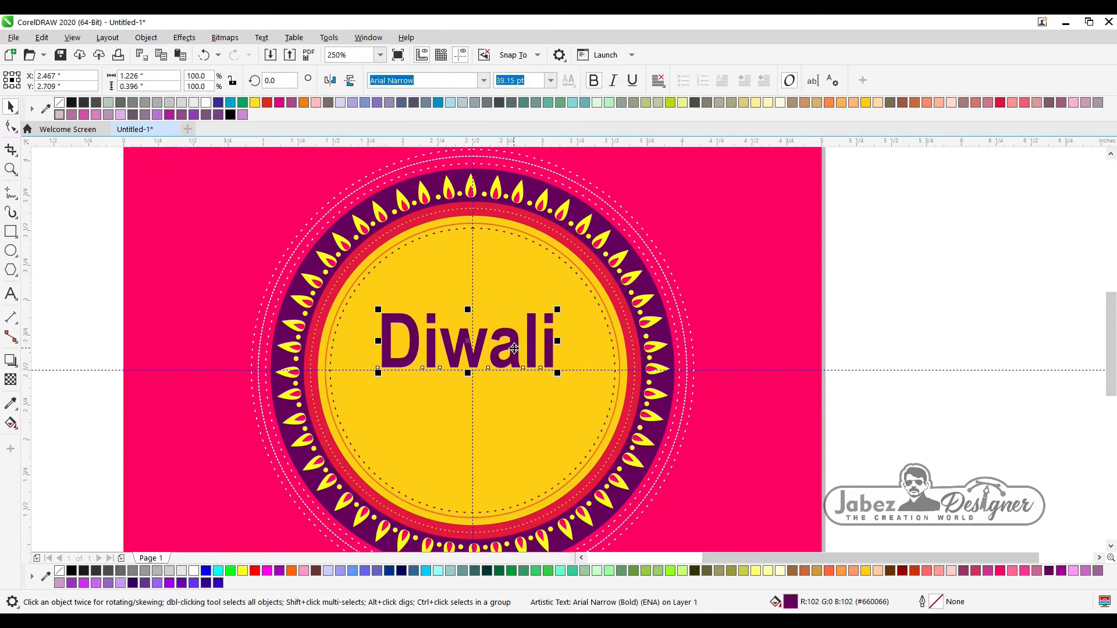
Step: Add the artistic text "Sale" below "Diwali" in the yellow circle
click(11, 295)
click(406, 440)
text(Sale)
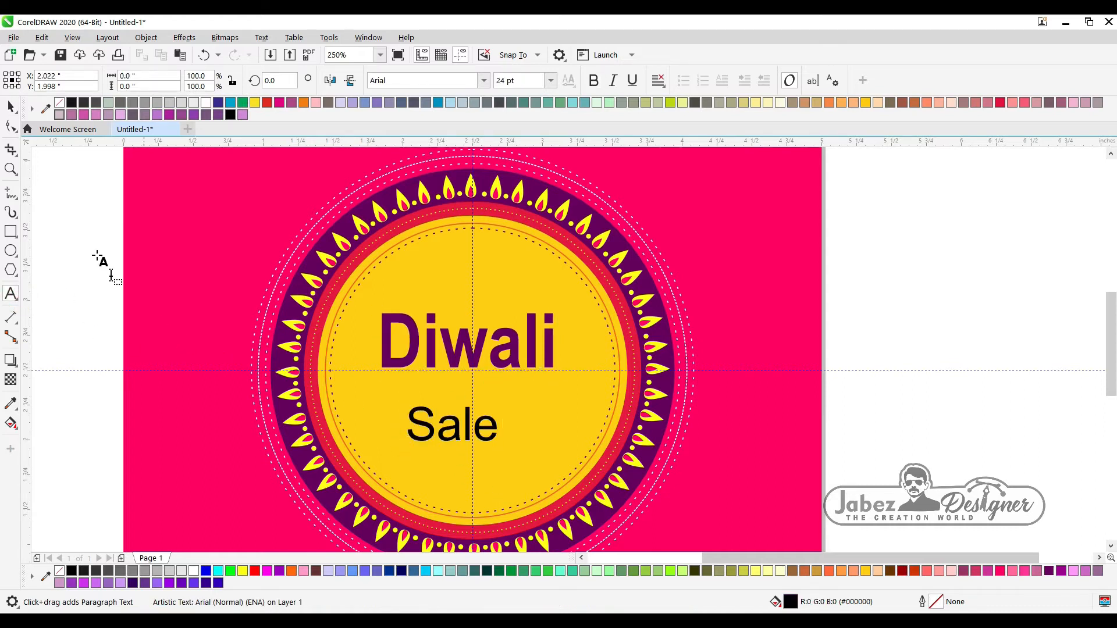
Step: Set the "Sale" text to Back to Black Bold Demo and enlarge it to about 36.85 pt
key(ctrl+space)
click(483, 80)
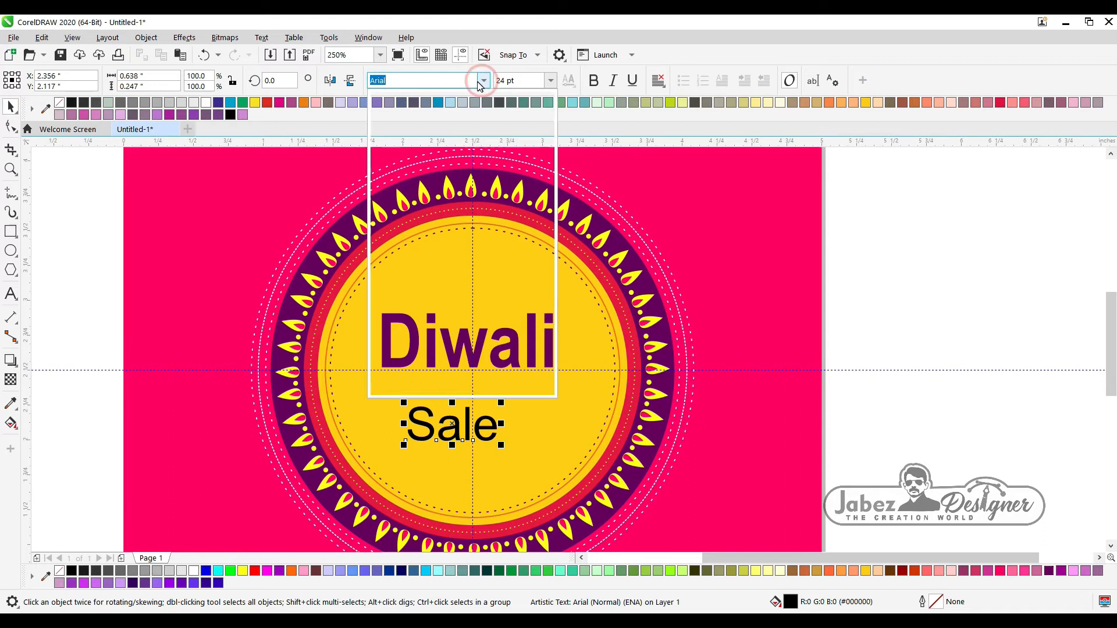
scroll(458, 263, down, 2)
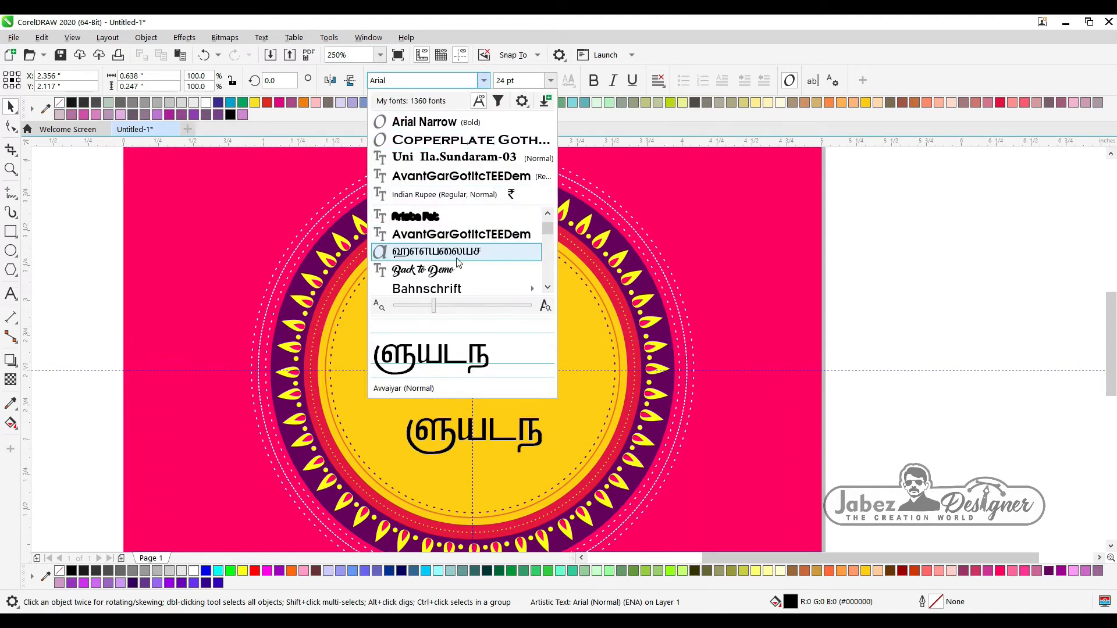
click(454, 270)
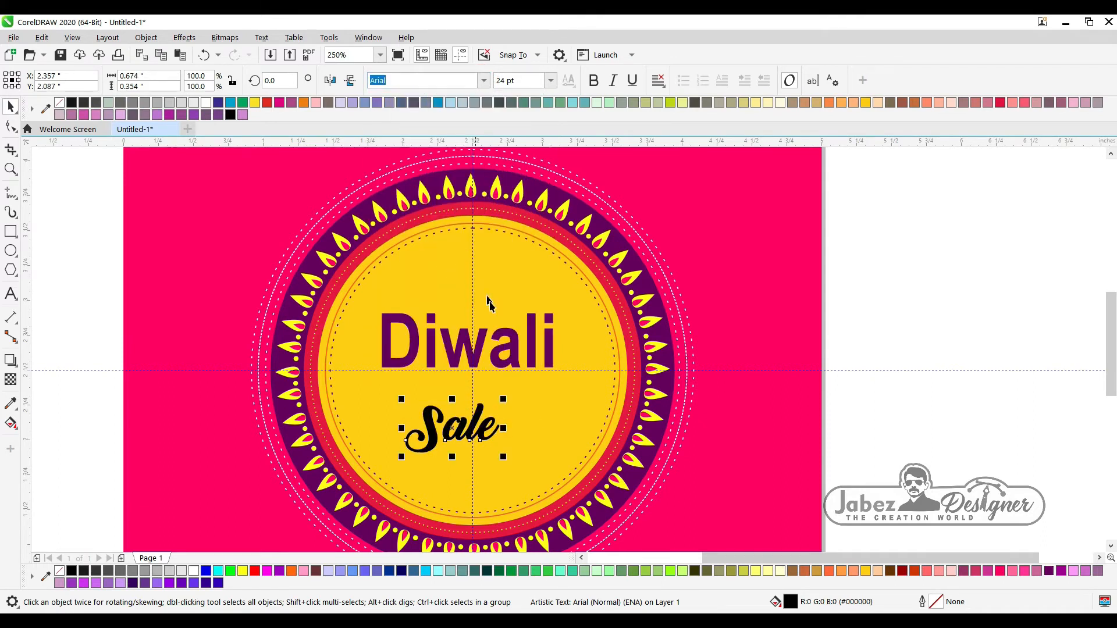
drag(503, 399, 553, 372)
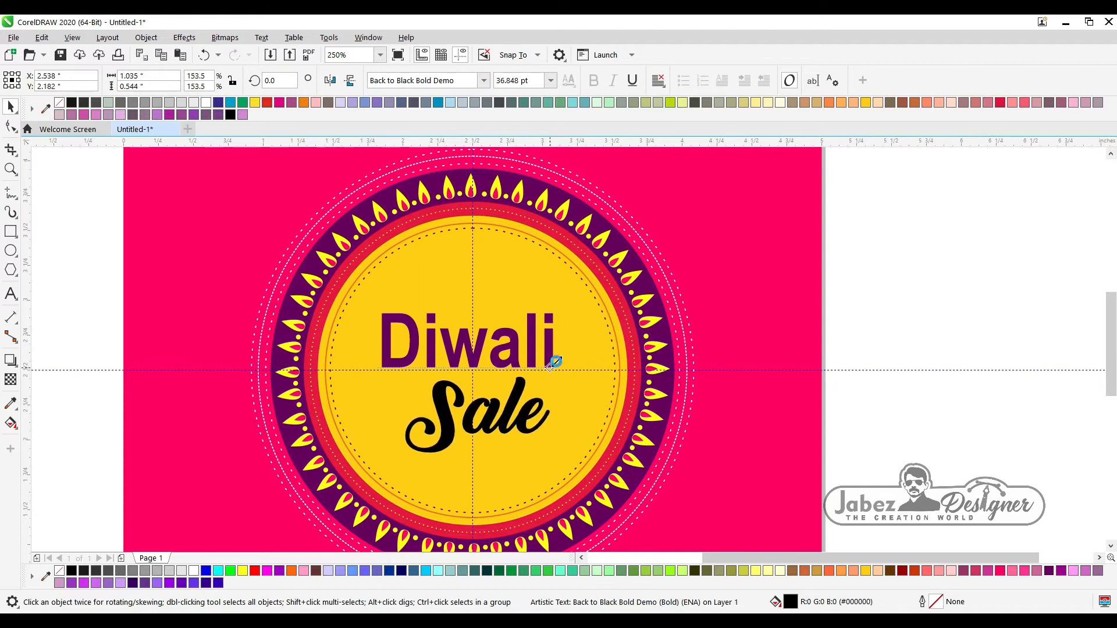
Step: Fill the "Sale" text with red #FF0000 and move the "Diwali" text higher in the yellow circle
click(255, 570)
drag(462, 346, 463, 320)
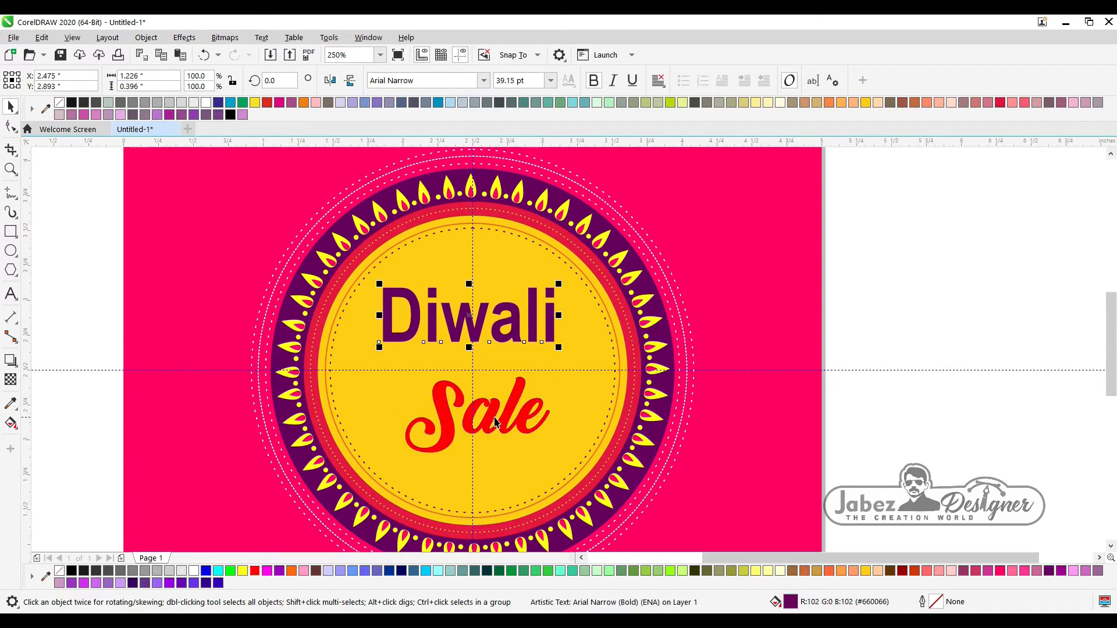
Step: Enlarge the "Sale" text to about 49.45 pt and shift it slightly down and left under "Diwali"
click(491, 416)
drag(553, 372, 603, 341)
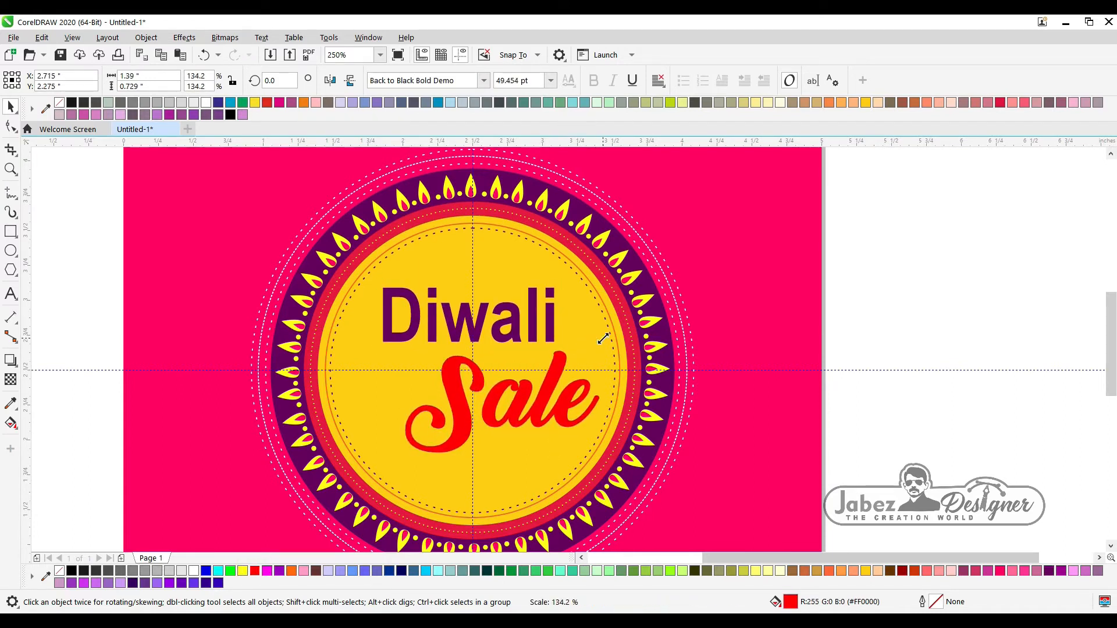
mouse_move(545, 398)
mouse_down()
mouse_move(524, 398)
mouse_move(534, 409)
mouse_up()
Step: Give the red "Sale" text an orange shadow using a slightly offset duplicate behind it
scroll(519, 405, up, 1)
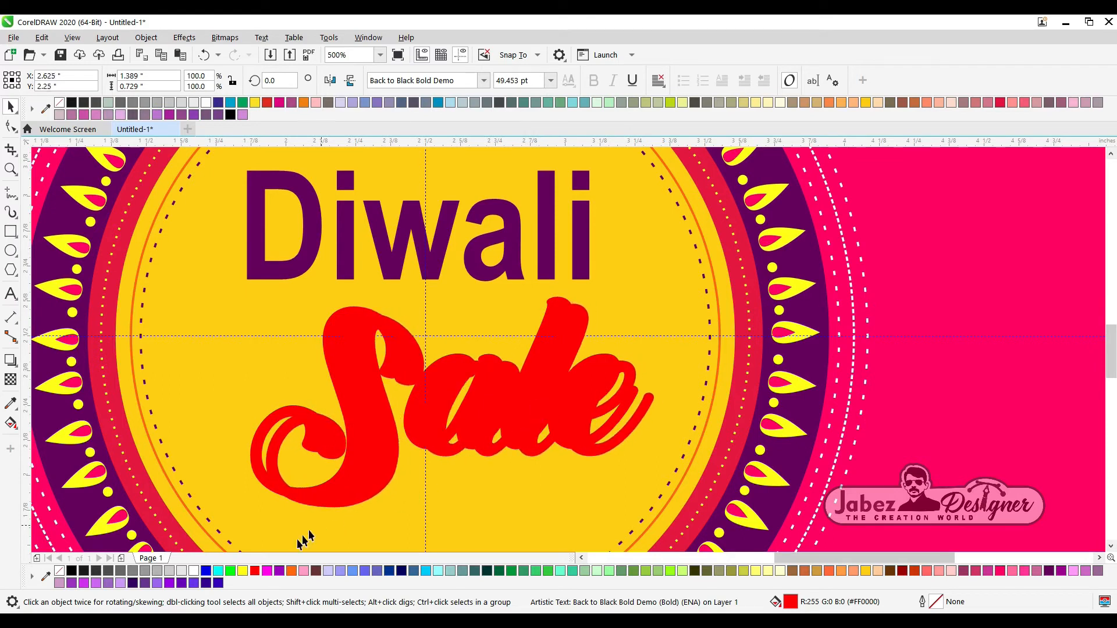
drag(276, 415, 284, 418)
key(ctrl+z)
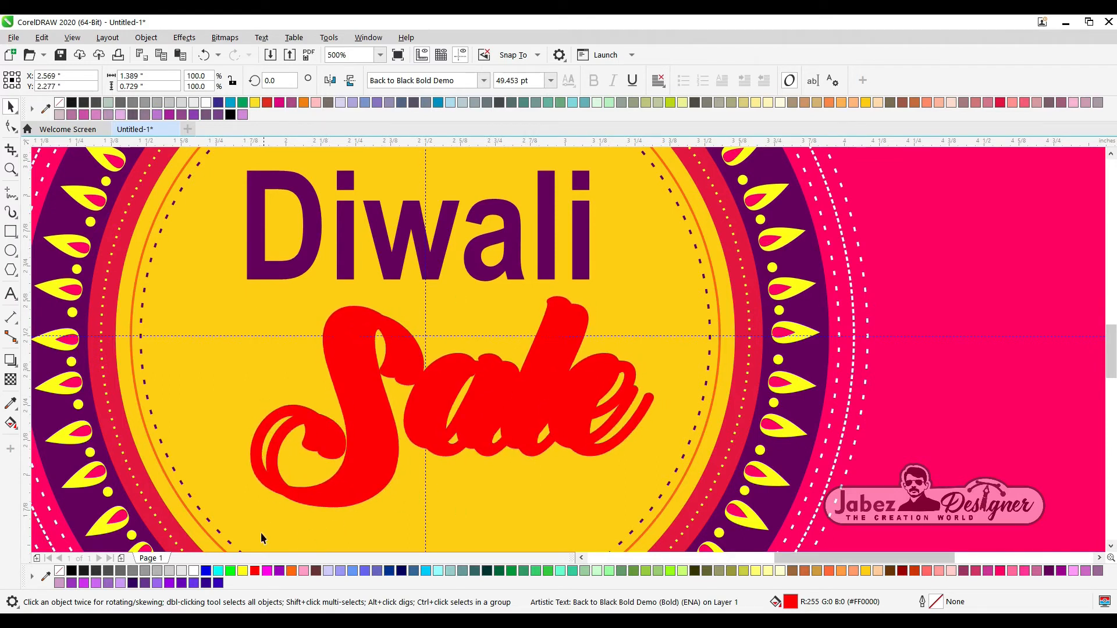
click(291, 573)
drag(378, 438, 361, 422)
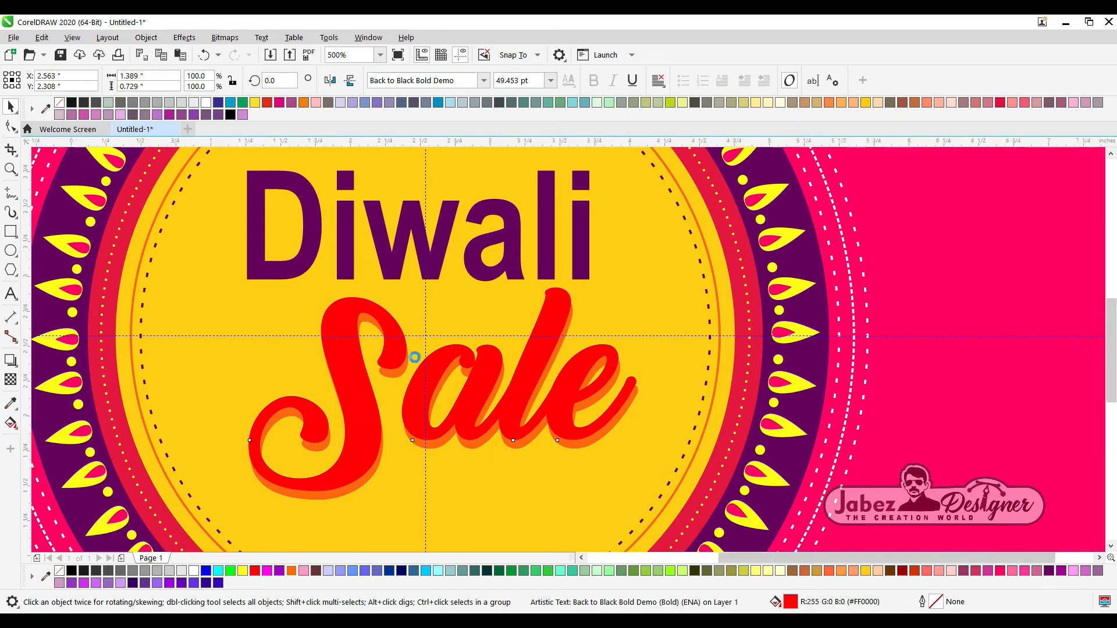
Step: Add the artistic text "- SPECIAL -" above "Diwali" and shrink it to about 10.41 pt
scroll(415, 362, down, 1)
click(10, 294)
click(392, 240)
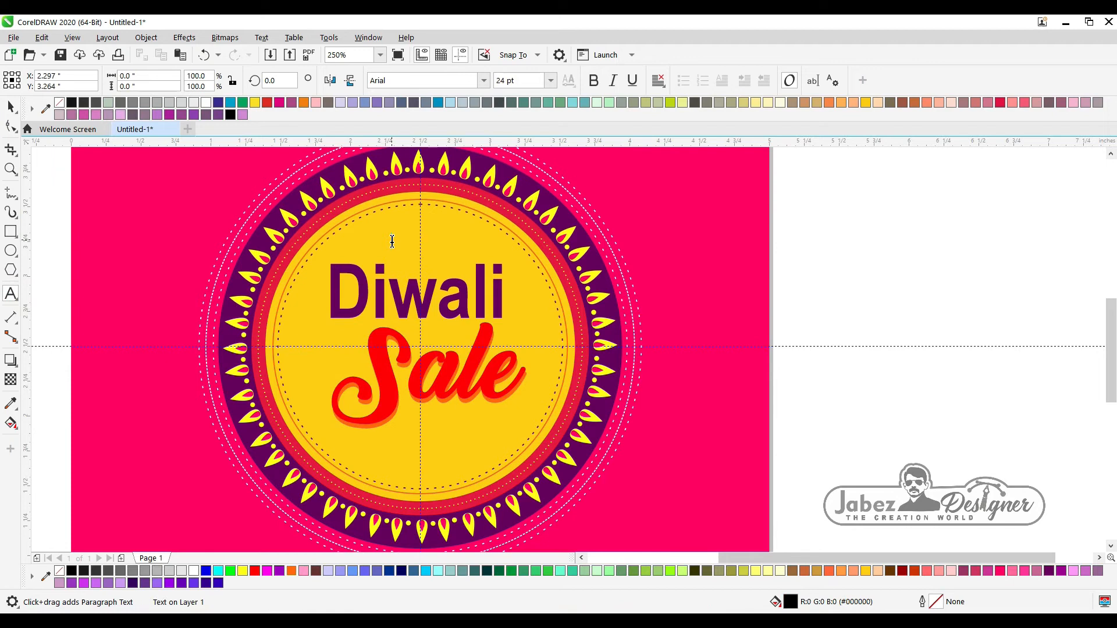
text(SPECIAL)
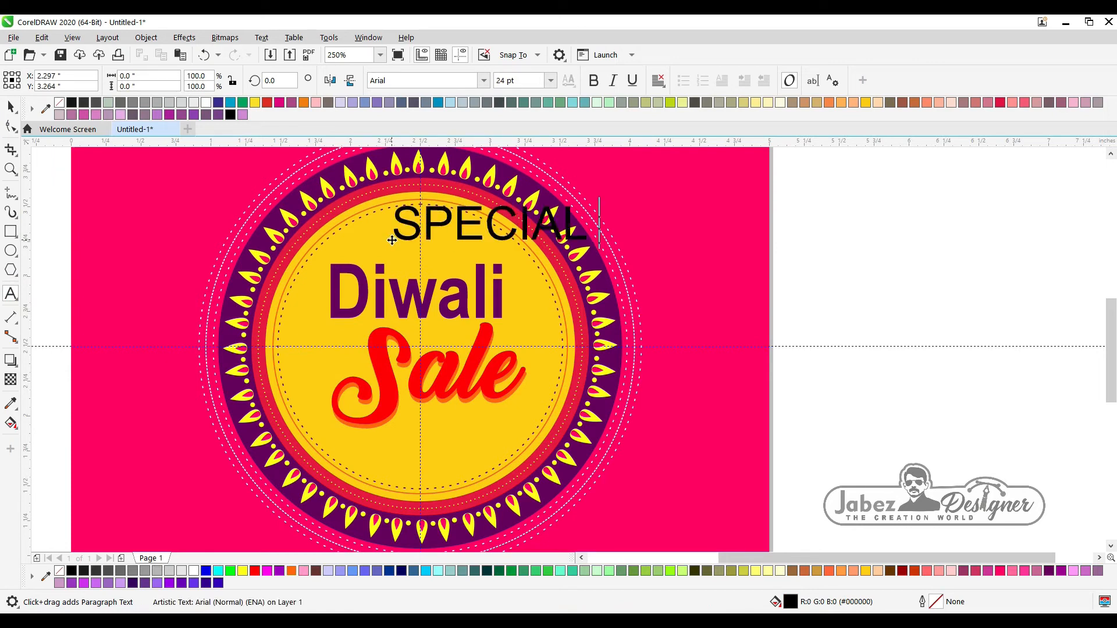
text(-)
key(ctrl+space)
drag(647, 243, 505, 250)
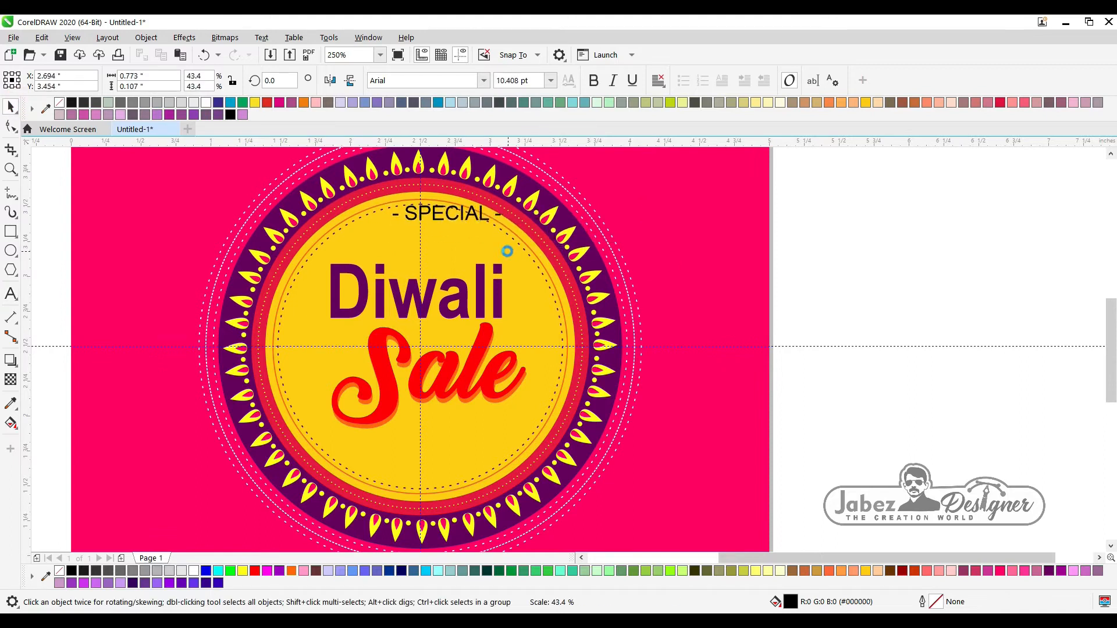
Step: Copy the "- SPECIAL -" text below "Sale" and change the copy to "UP TO 80% OFF"
drag(445, 212, 417, 454)
right_click(418, 454)
double_click(418, 455)
key(ctrl+a)
text(UP)
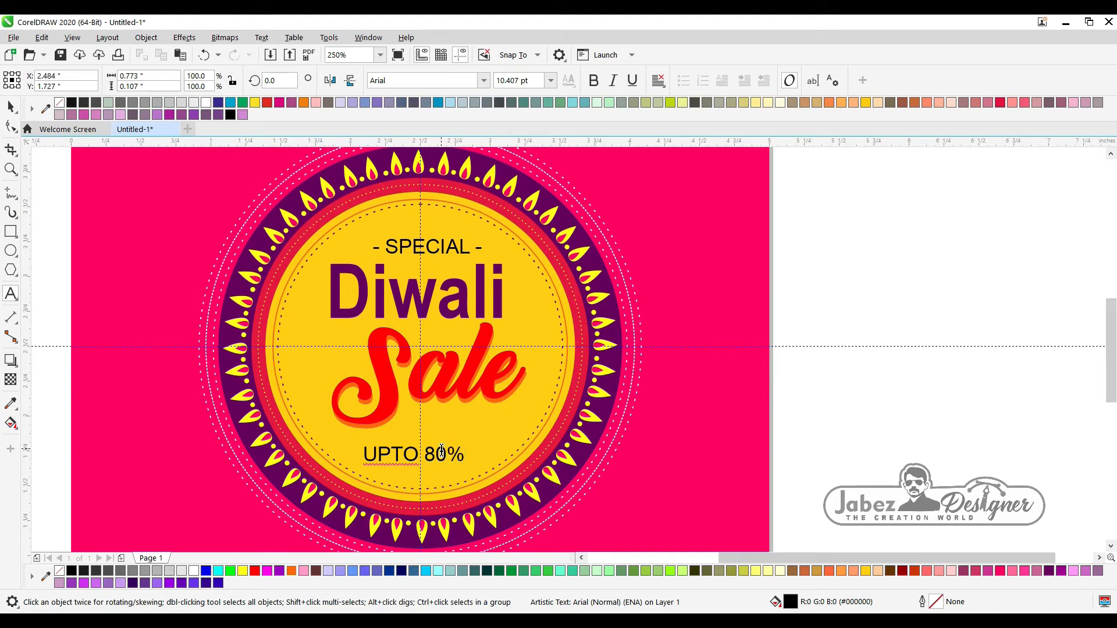
click(390, 454)
drag(519, 454, 502, 454)
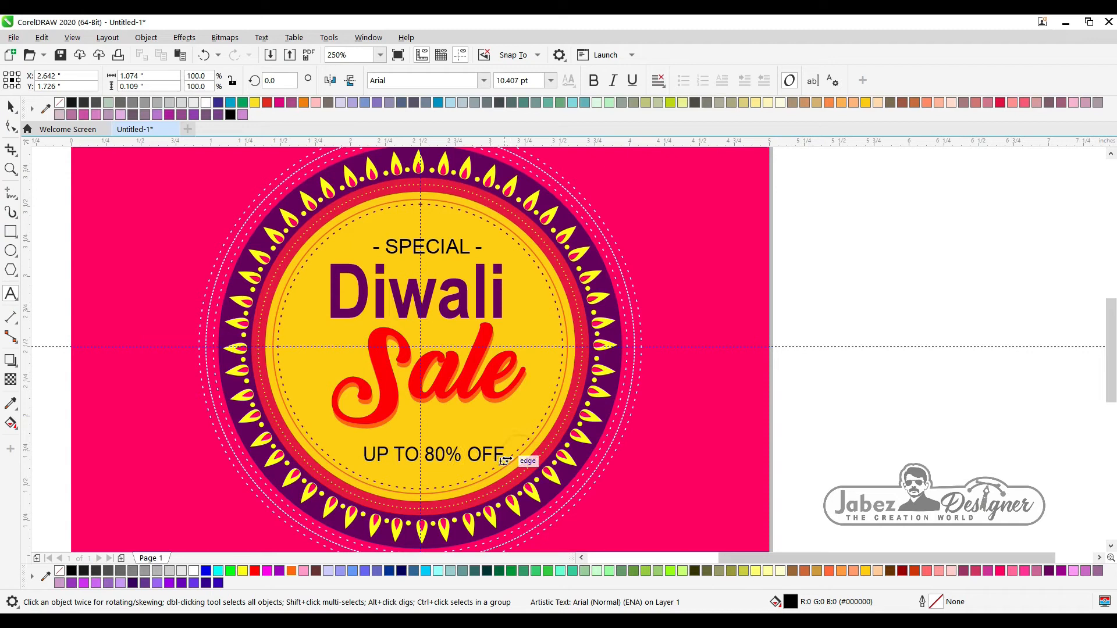
Step: Group all the circles, ornaments and texts of the badge, leaving out the pink background
scroll(563, 264, down, 1)
drag(665, 219, 227, 523)
right_click(413, 373)
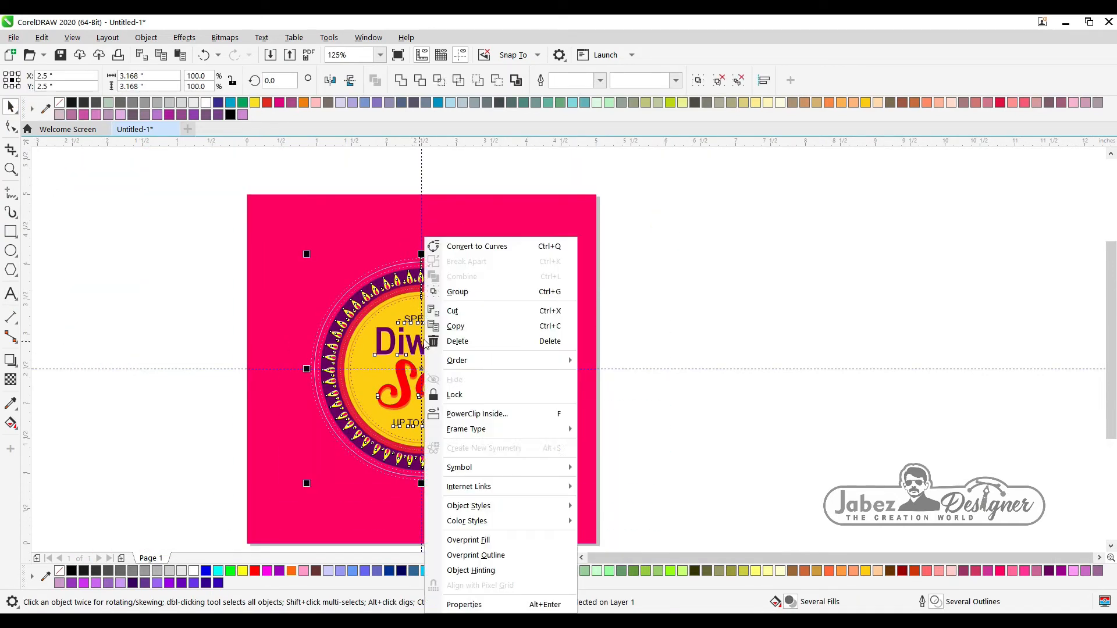
click(464, 314)
key(ctrl+g)
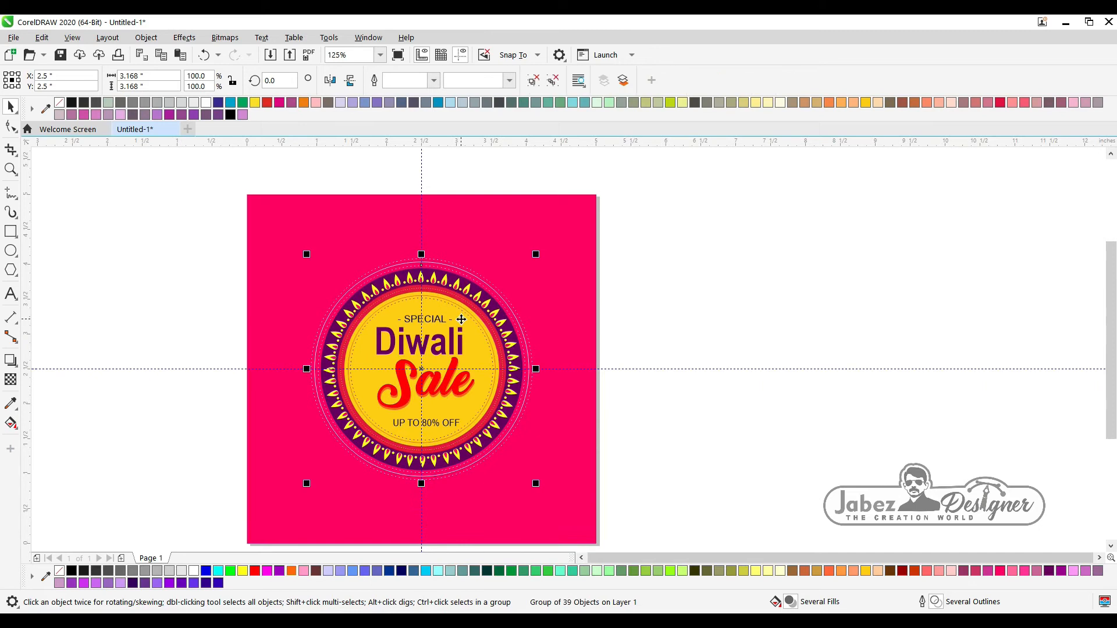
click(333, 237)
scroll(333, 237, up, 1)
click(11, 251)
click(31, 202)
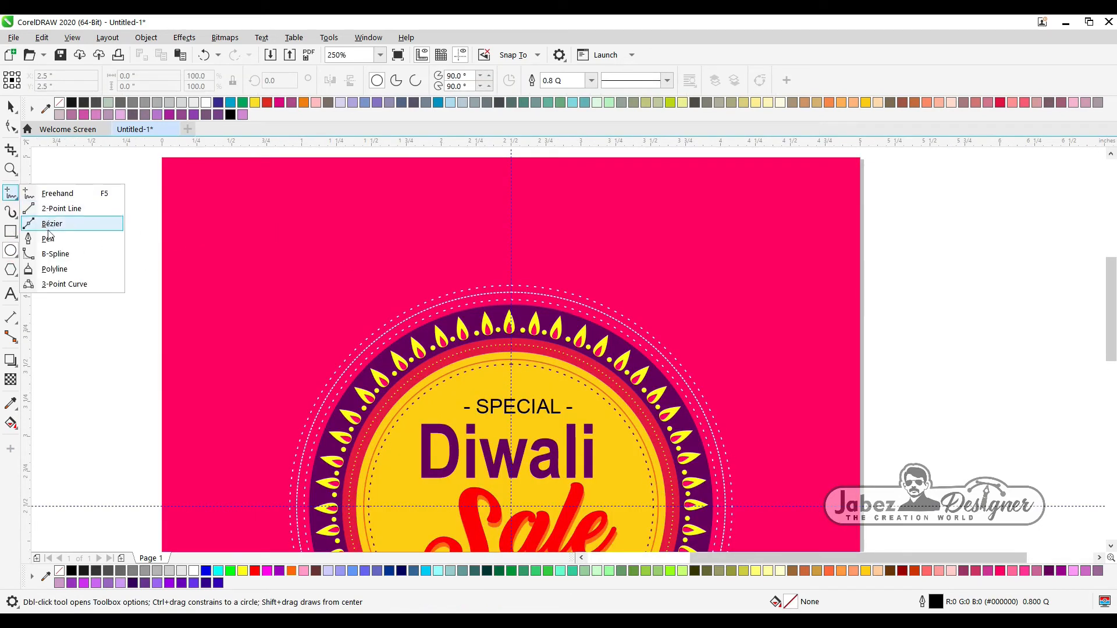
click(55, 252)
click(163, 279)
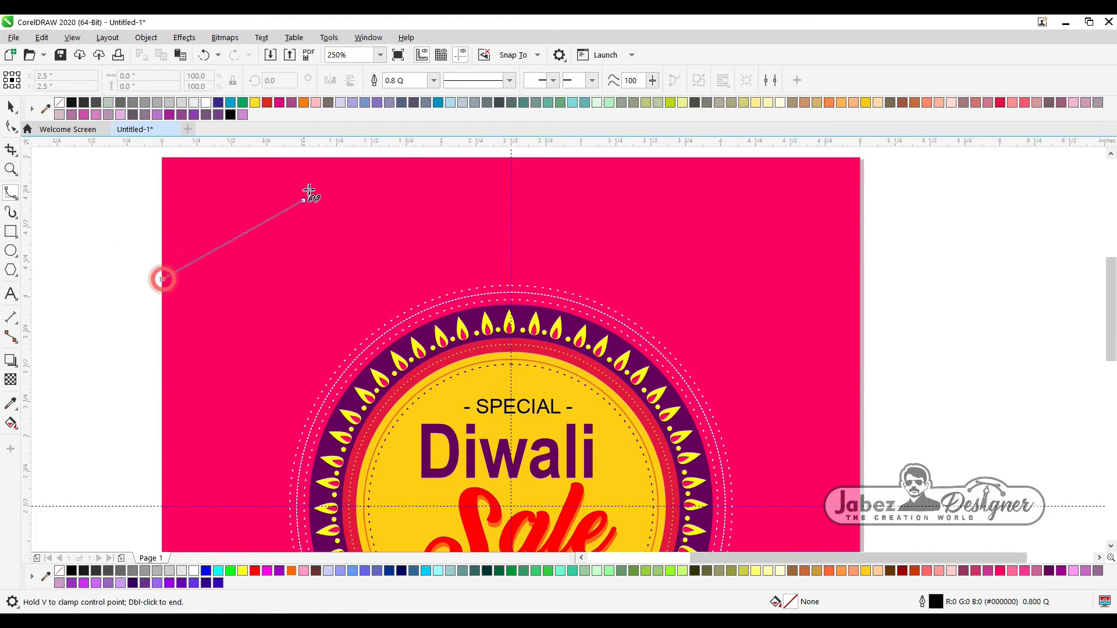
click(407, 157)
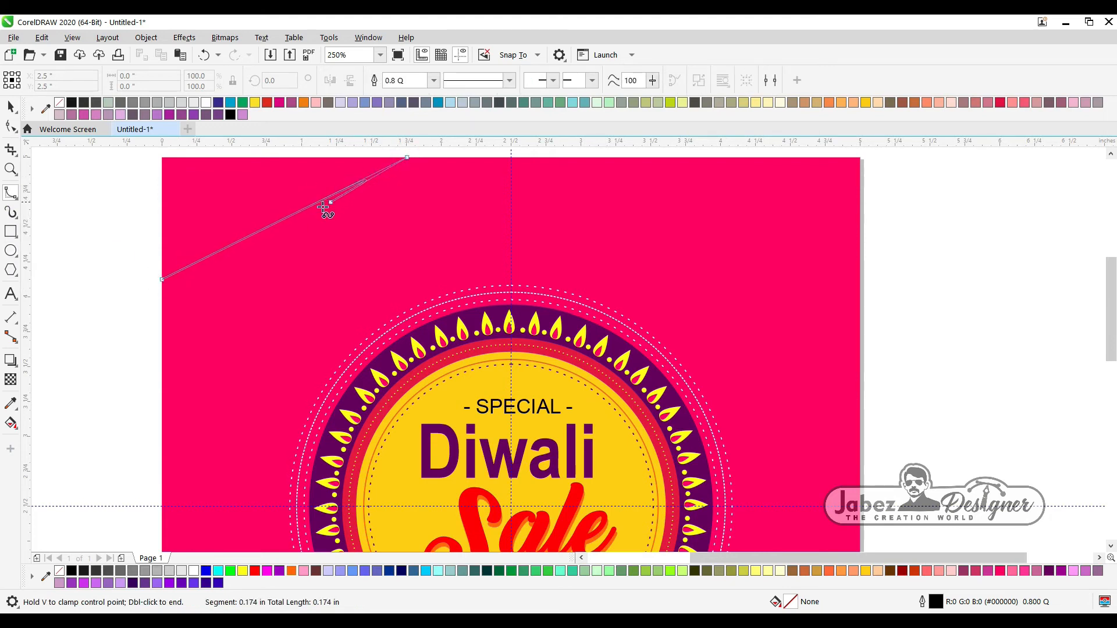
key(Escape)
Step: Draw a 3-point curve sagging across the background's upper-left corner, about 1.66 in wide and 0.99 in high
click(15, 196)
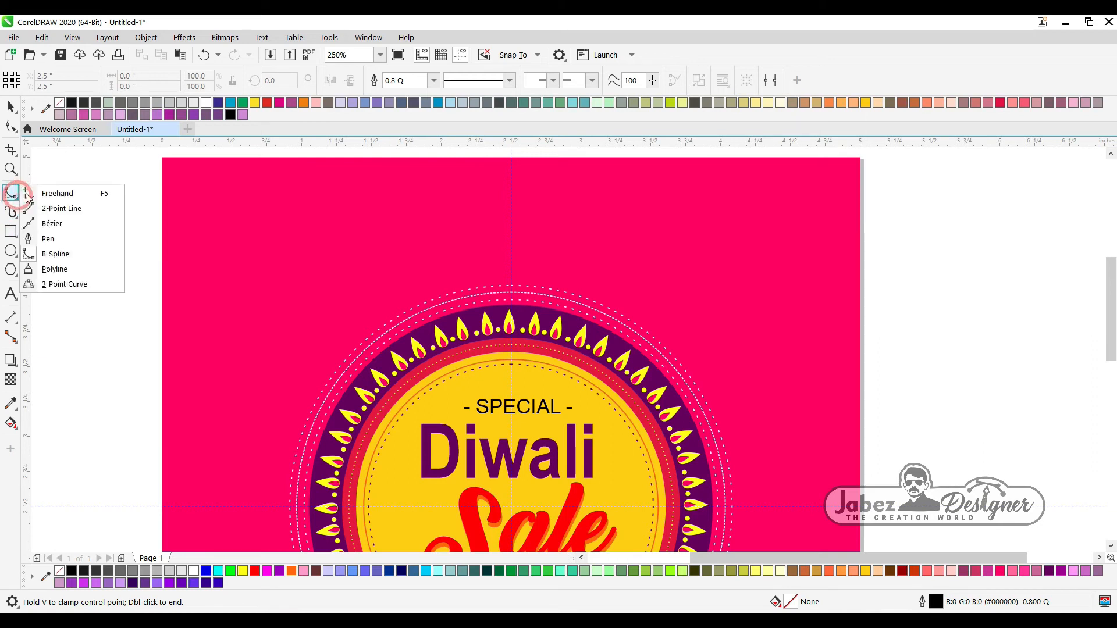
click(52, 282)
click(163, 293)
drag(396, 160, 396, 158)
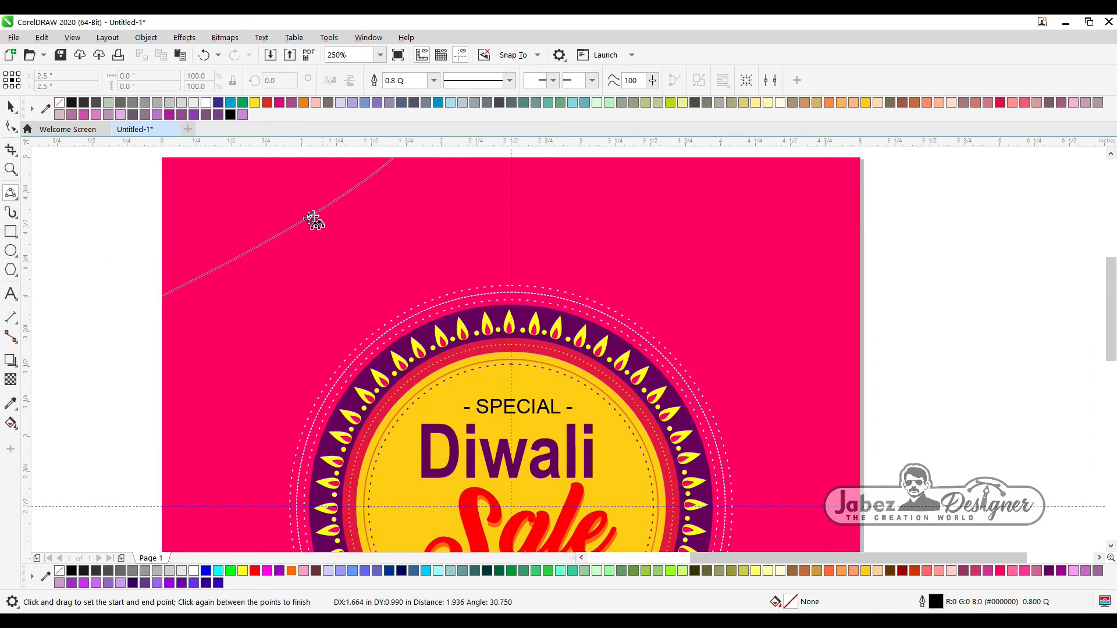
click(285, 262)
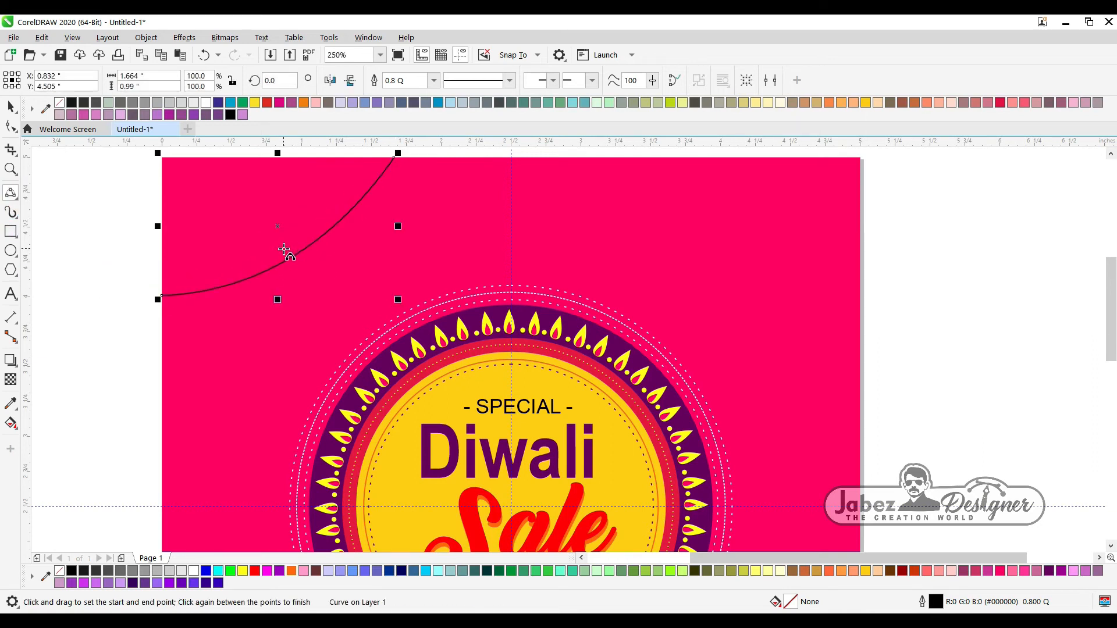
click(12, 212)
click(303, 80)
click(264, 154)
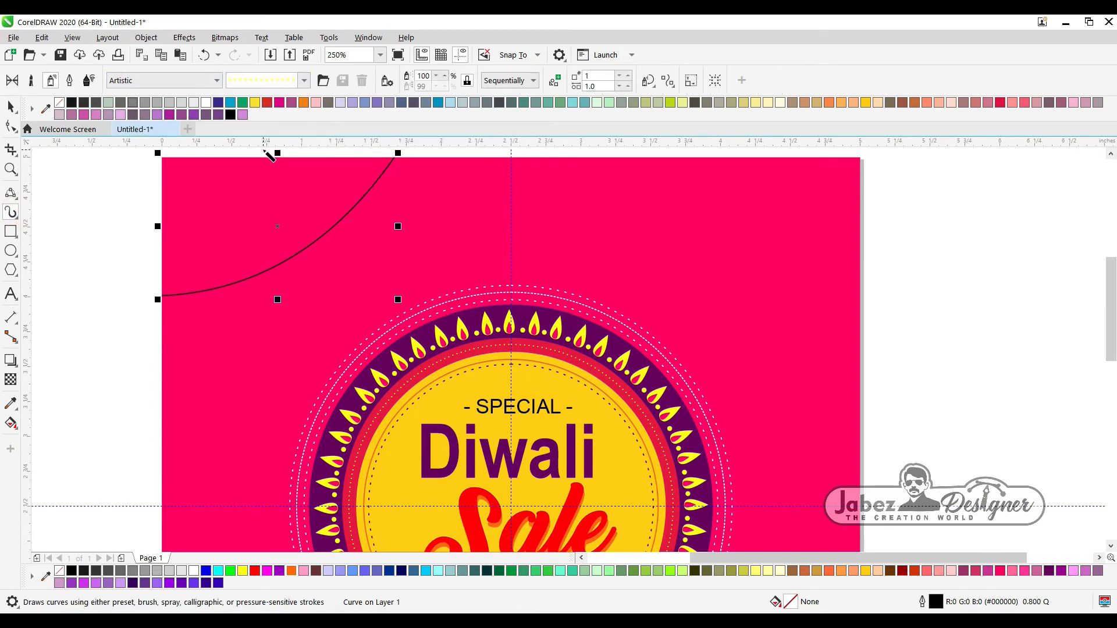
click(13, 110)
click(265, 83)
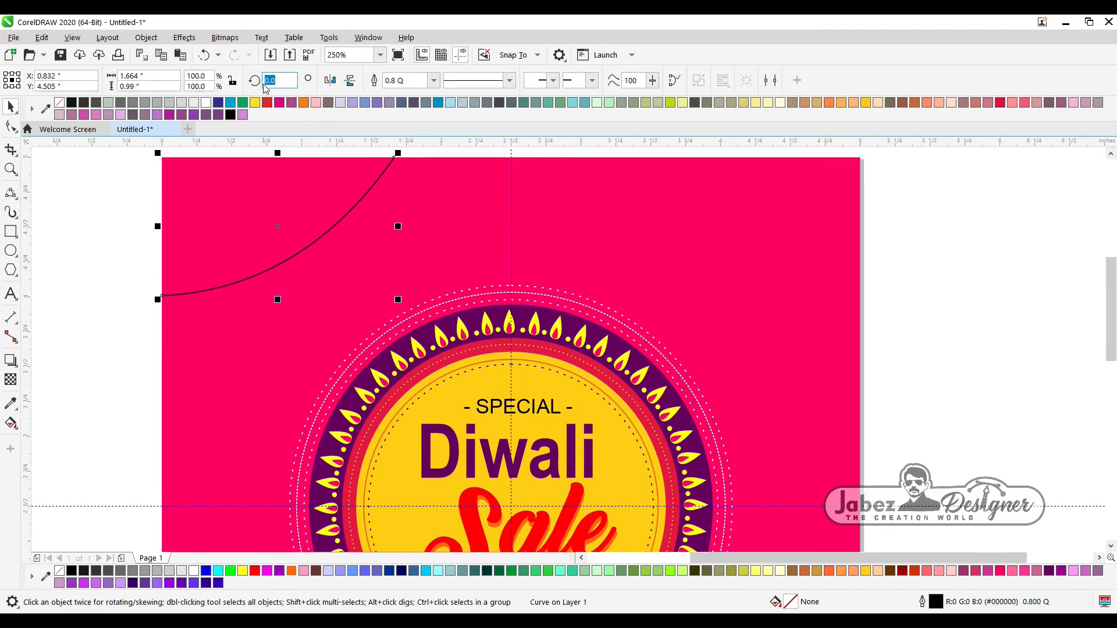
Step: Open the Artistic Media docker and apply the pale yellow star spray from Default Strokes to the corner curve
click(368, 37)
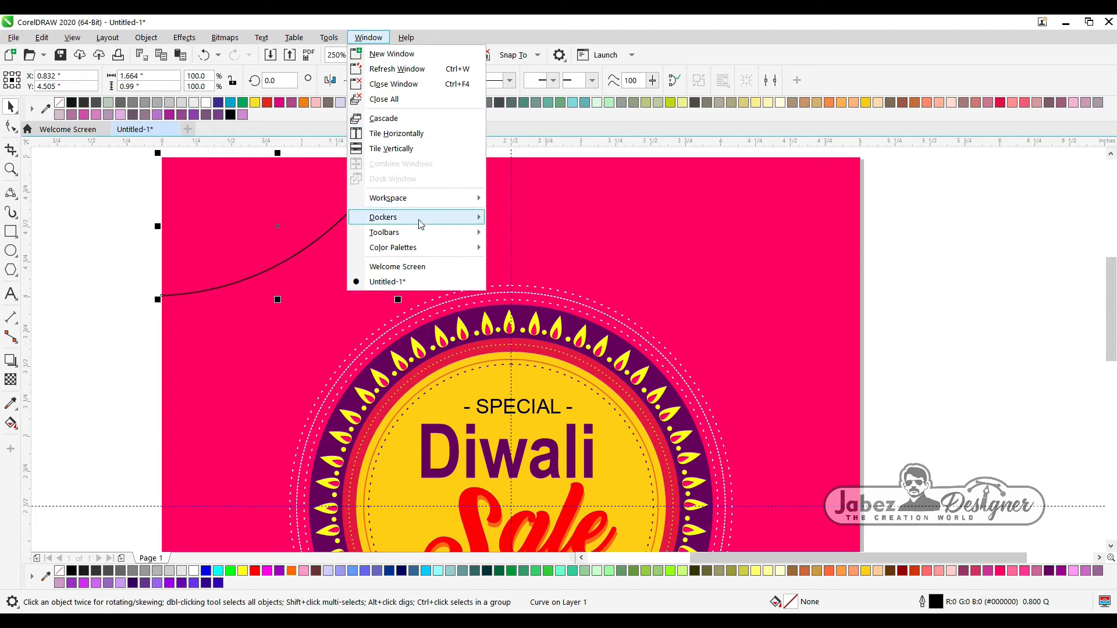
mouse_move(441, 224)
mouse_move(559, 387)
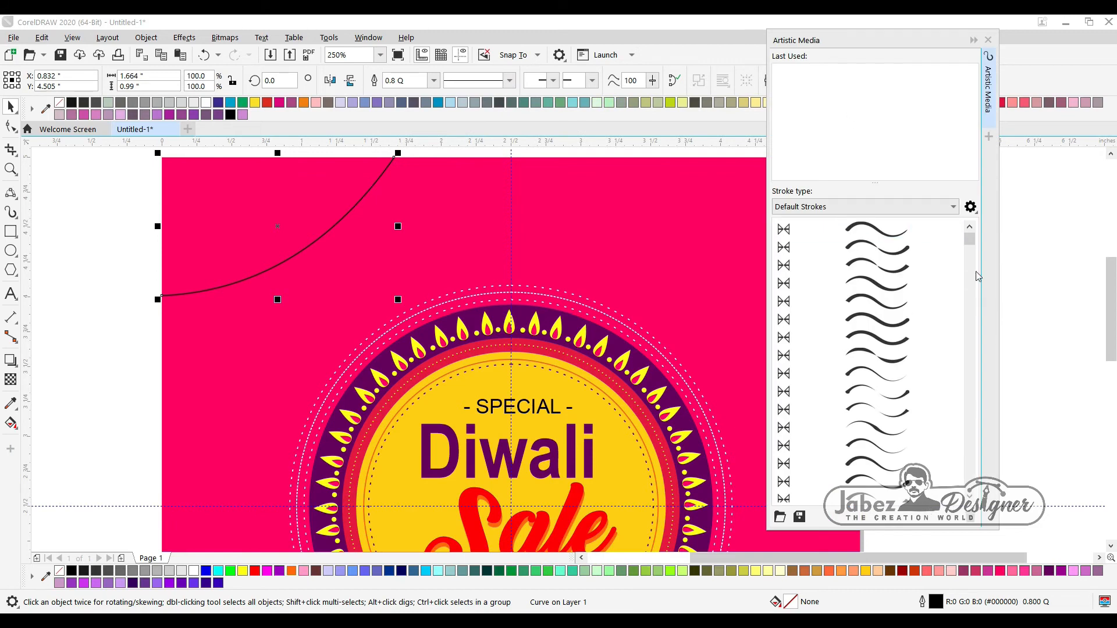
drag(970, 241, 969, 483)
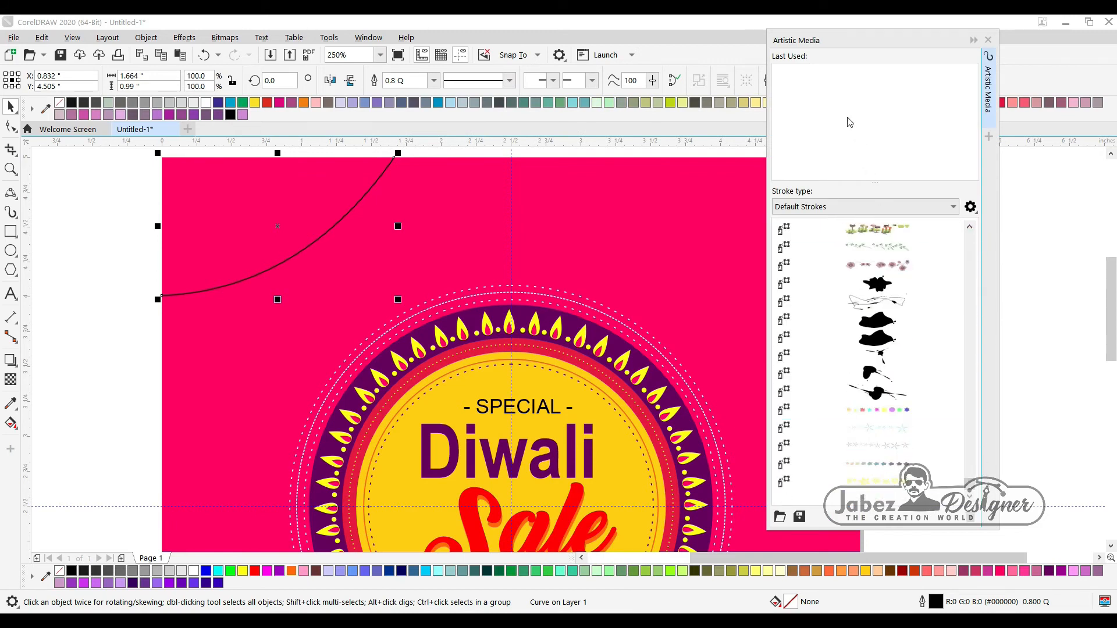
click(896, 486)
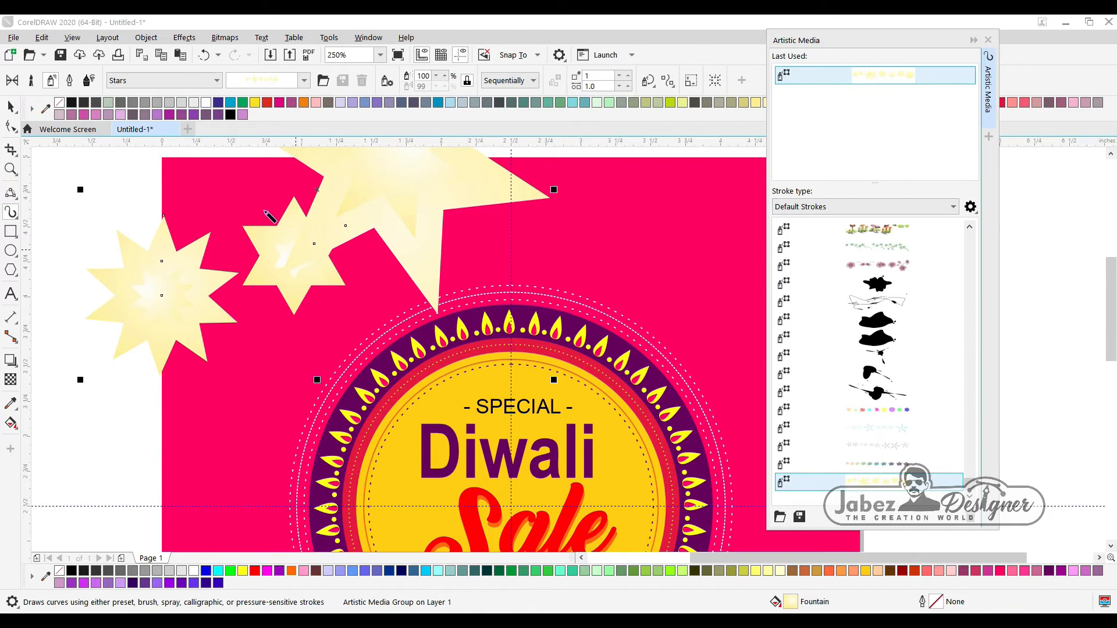
Step: Change the curve's spray to the glowing yellow dot spraylist from the Artistic category
click(196, 82)
click(175, 94)
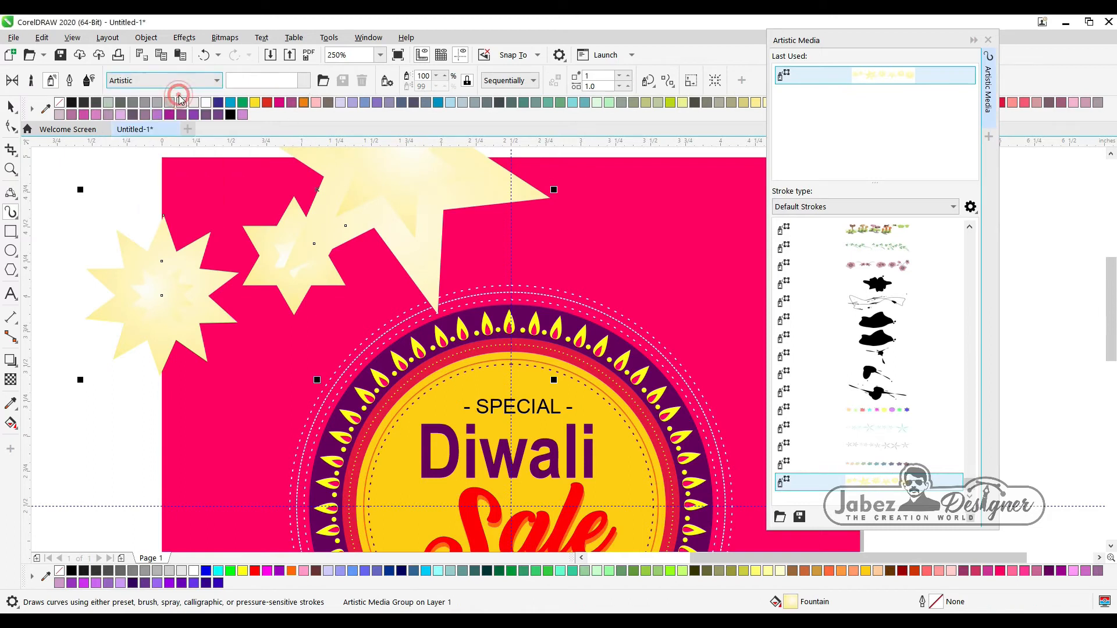
click(272, 84)
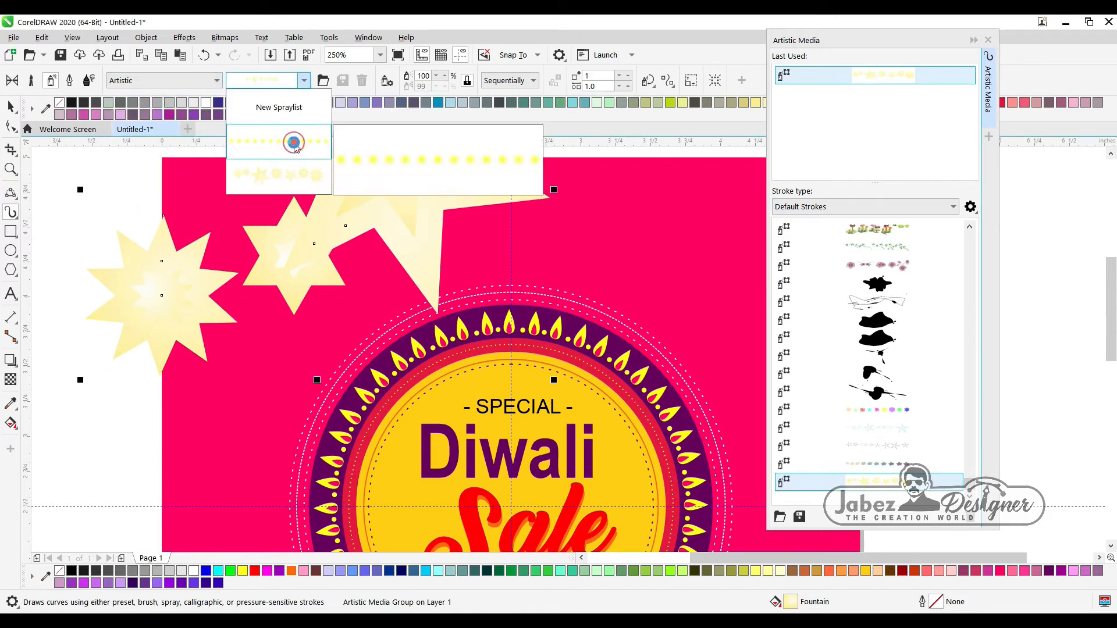
click(295, 147)
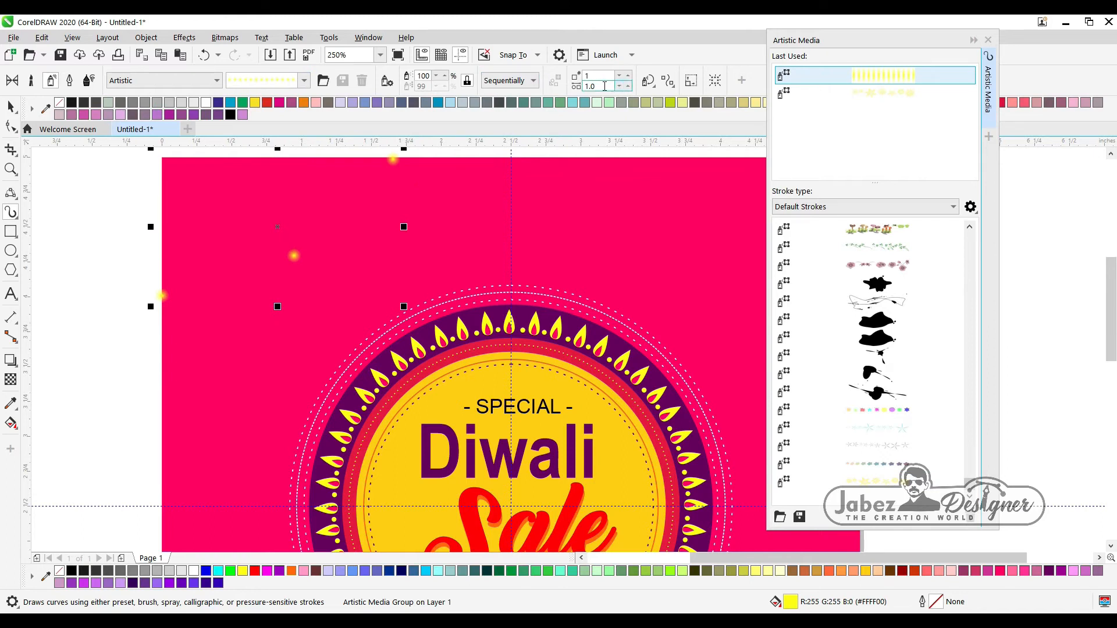
Step: Increase the image spacing of the dot spray on the corner curve to 13.88
click(628, 87)
click(628, 86)
click(628, 87)
click(628, 86)
click(628, 87)
click(629, 87)
key(Return)
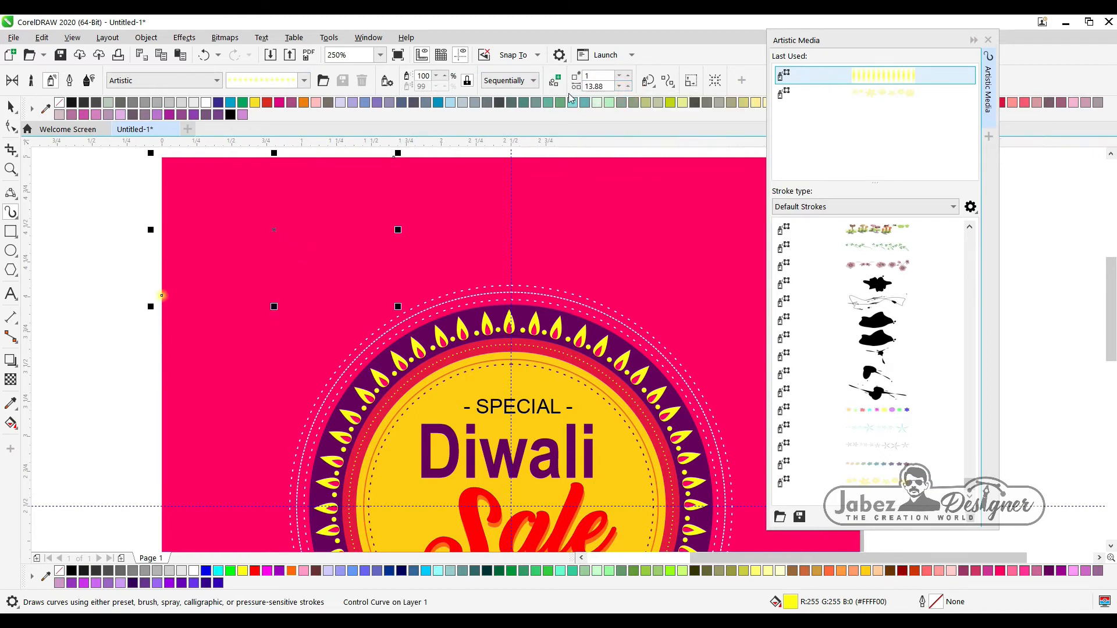
Step: Set the image spacing of the dot spray to 0.1 to form a string of lights along the curve
double_click(611, 86)
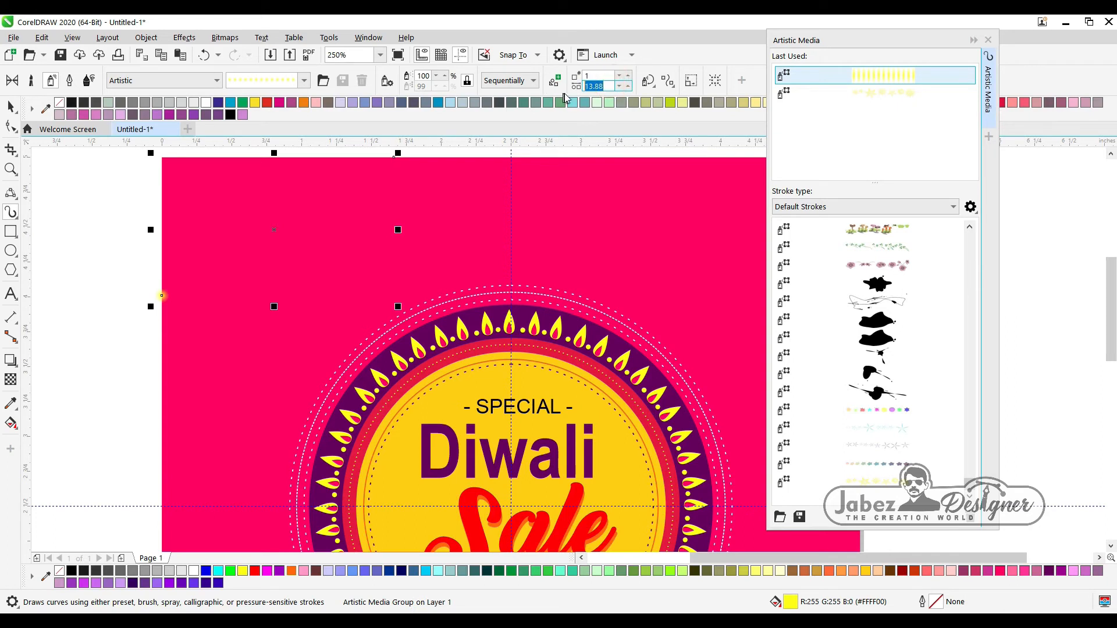
text(0.01)
key(Return)
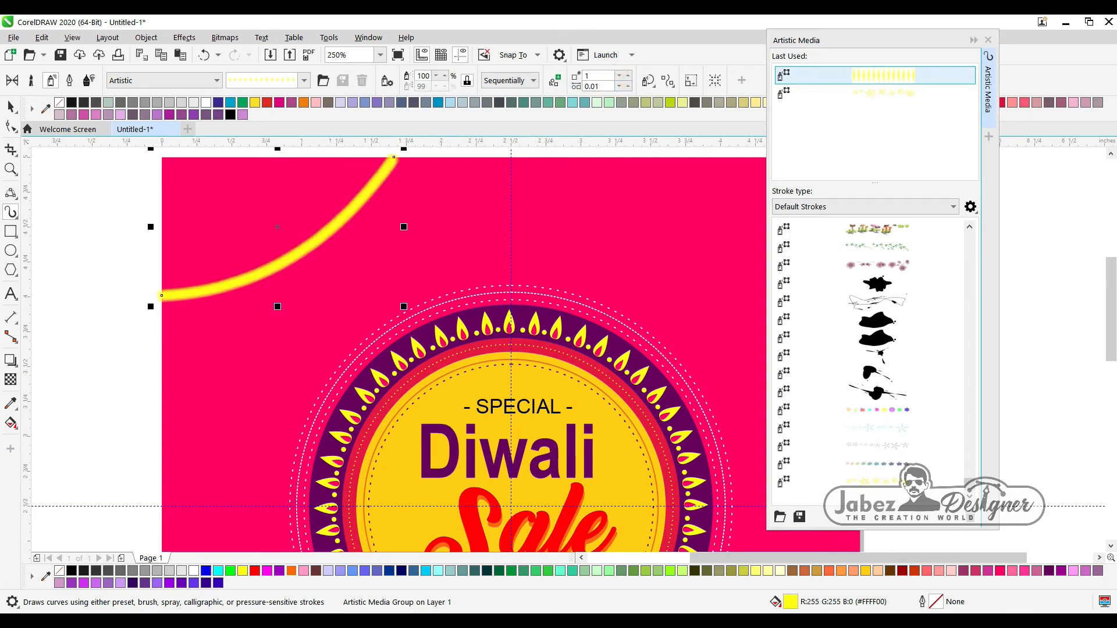
click(629, 85)
click(629, 85)
click(630, 85)
click(629, 85)
click(629, 85)
click(629, 85)
click(630, 85)
click(630, 86)
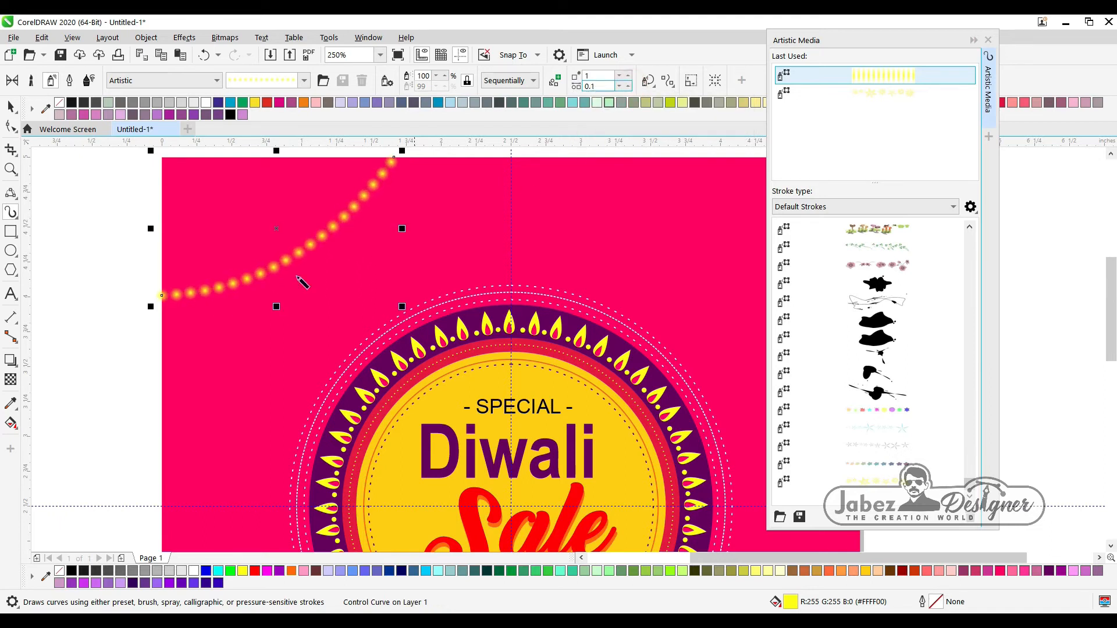
Step: Draw a second three-point curve, about 2.5 by 1.5 in, from the square's left edge to its top edge midpoint
scroll(96, 317, down, 2)
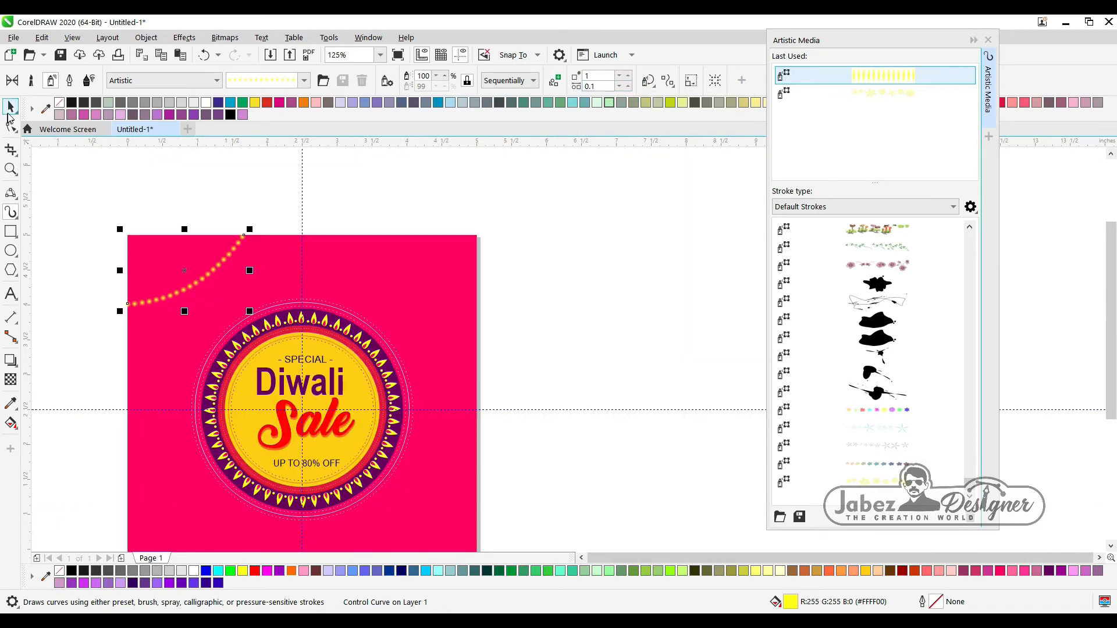
click(8, 113)
click(245, 288)
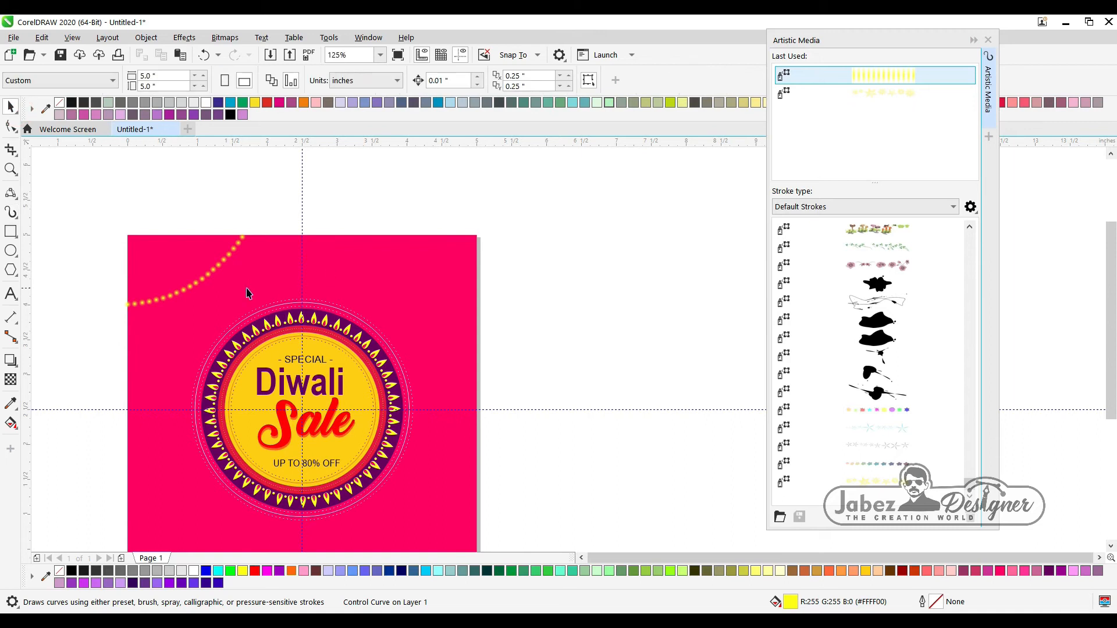
click(11, 192)
drag(127, 339, 306, 238)
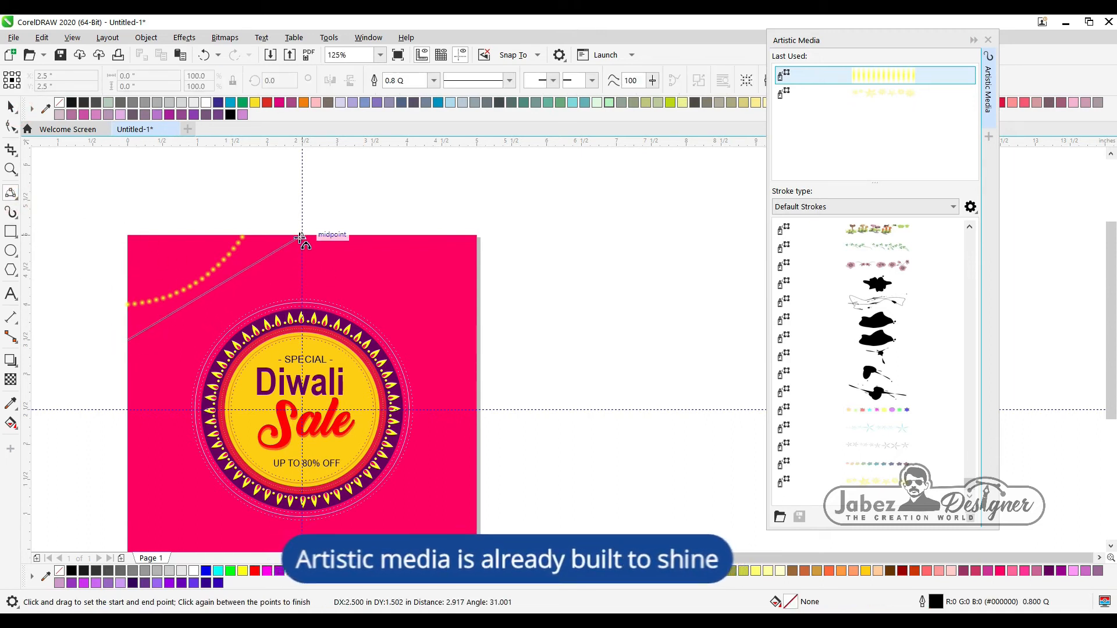
click(179, 317)
scroll(180, 317, up, 3)
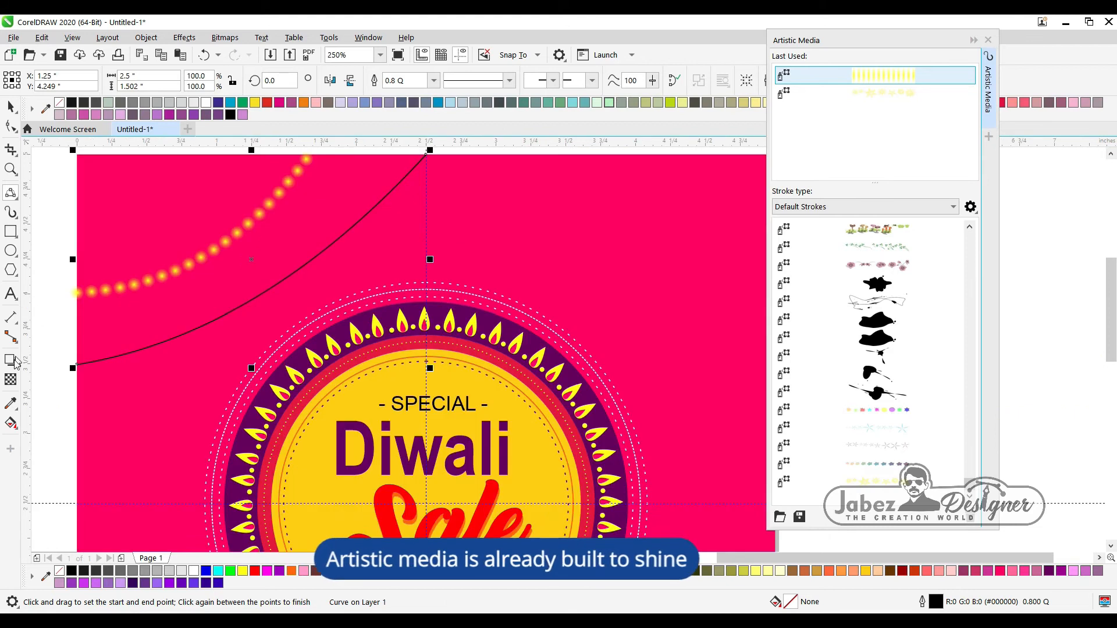
Step: Try to copy the light string's attributes onto the new curve with the Attributes Eyedropper
click(10, 403)
click(52, 420)
click(138, 281)
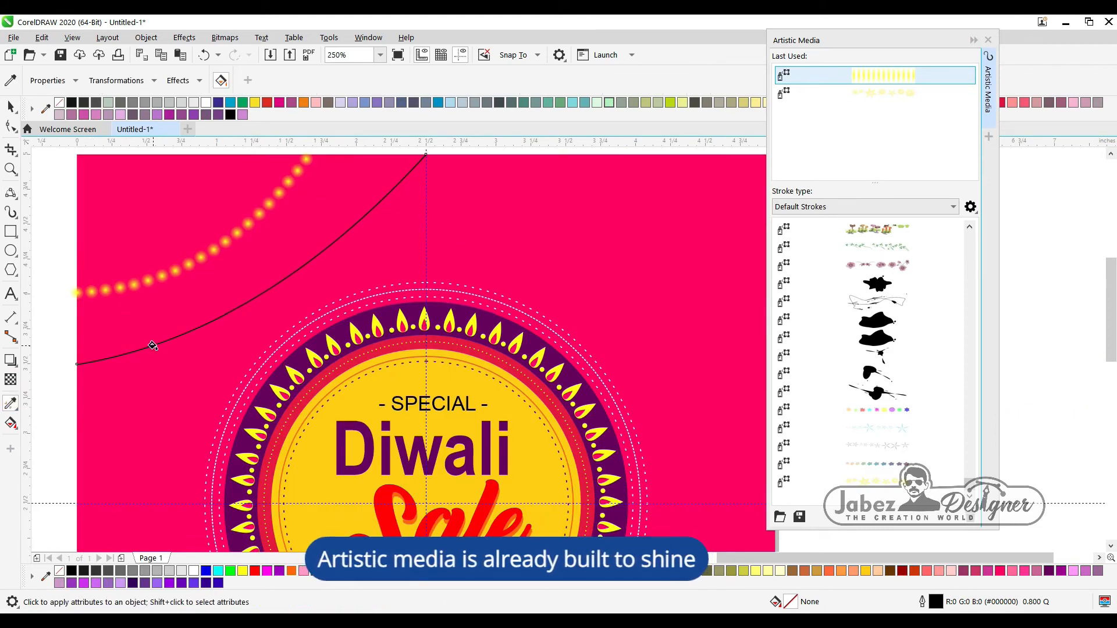
click(11, 107)
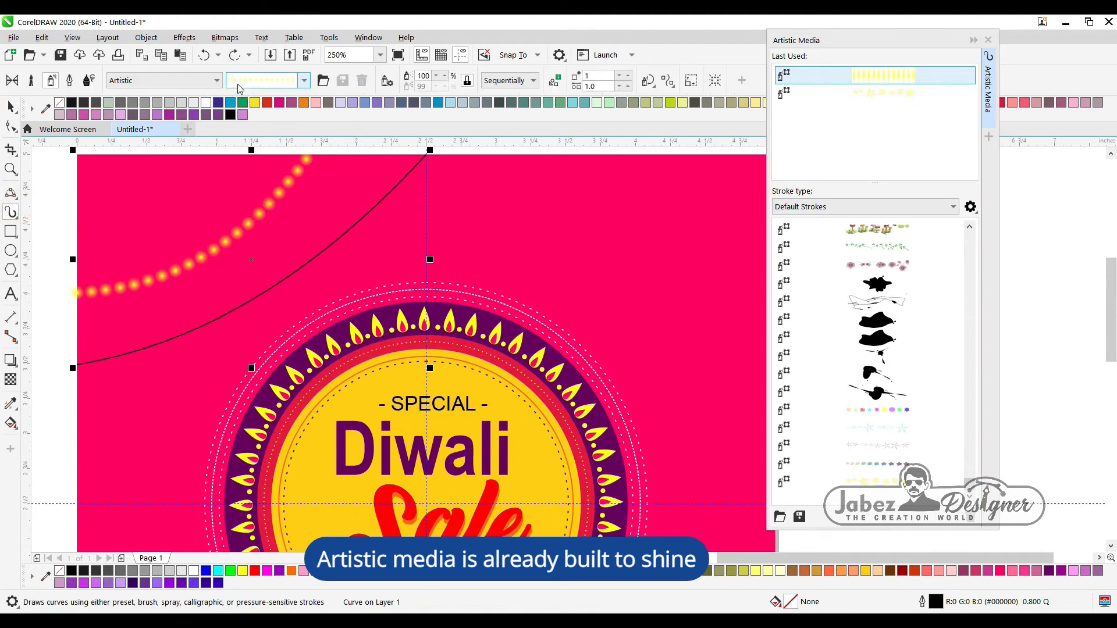
Step: Apply the glowing yellow dot spraylist from the Artistic category to the second curve
click(270, 80)
click(272, 137)
click(859, 82)
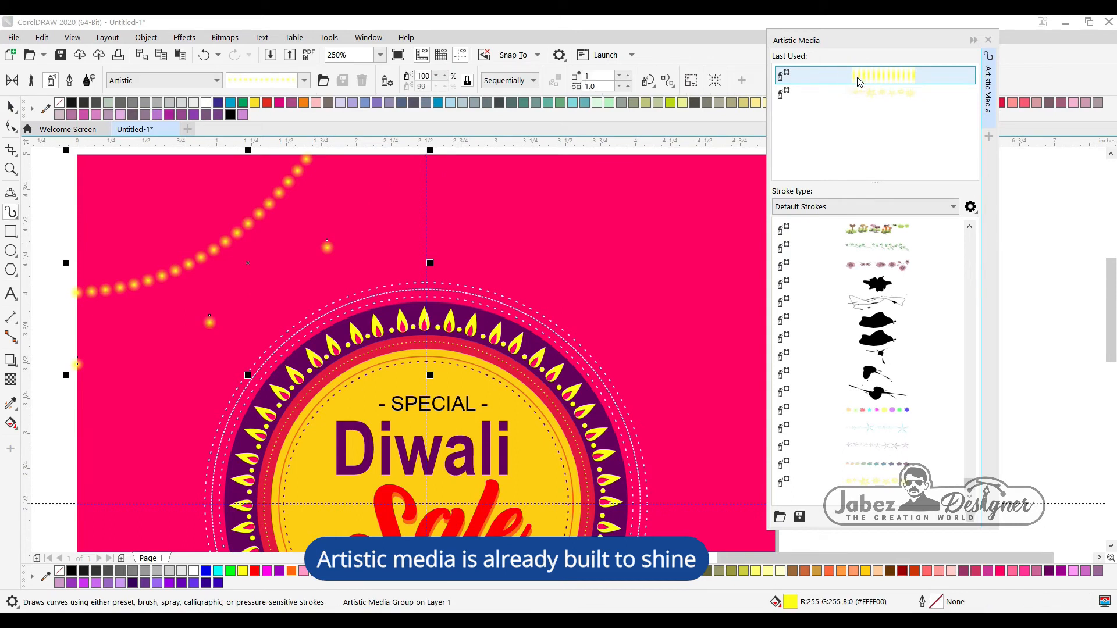
Step: Set the image spacing of the second curve's dot spray to 0.1
double_click(595, 85)
text(0.01)
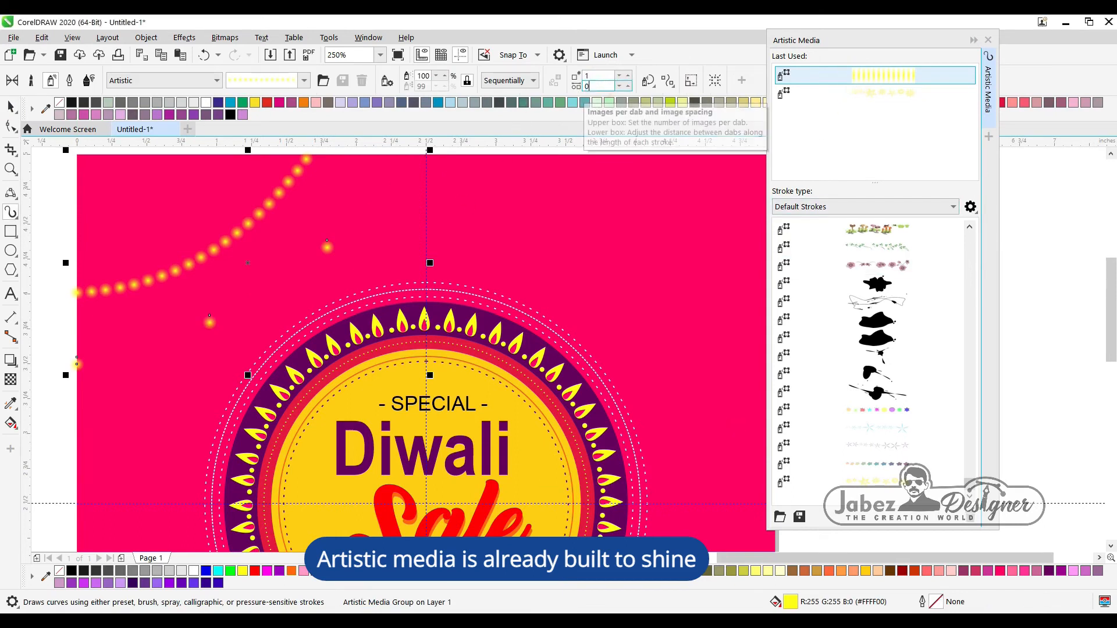
key(Return)
click(629, 87)
click(628, 87)
click(629, 87)
click(628, 86)
click(629, 86)
click(628, 87)
click(629, 87)
click(629, 87)
click(629, 86)
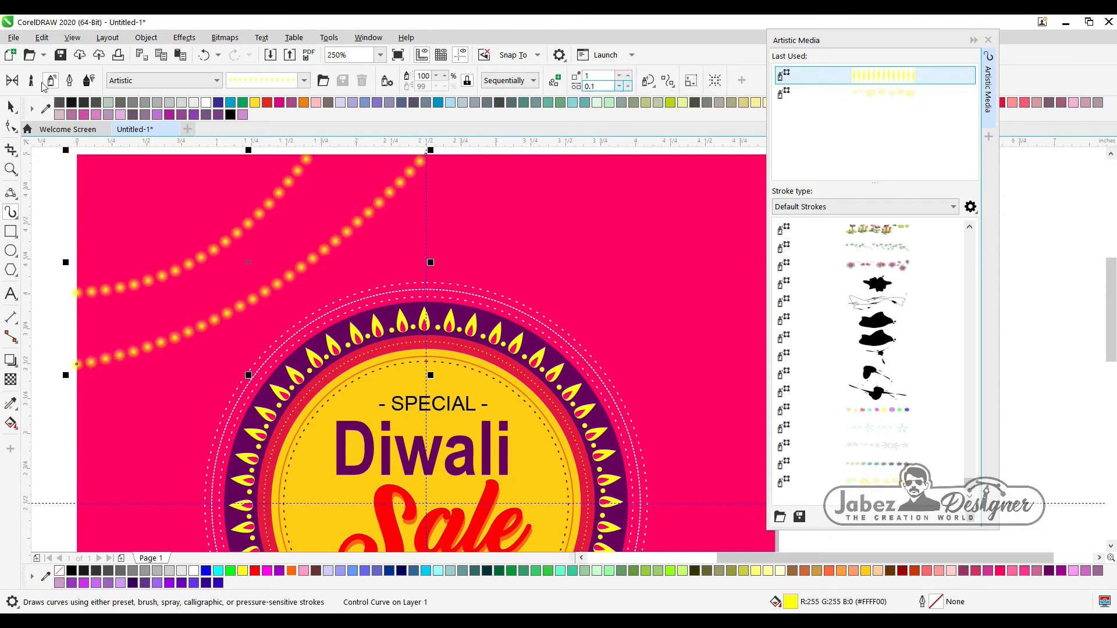
Step: Reshape the lower light string by shifting its upper end toward the corner along the top edge and deepening its bend
click(11, 105)
scroll(352, 251, down, 2)
click(343, 244)
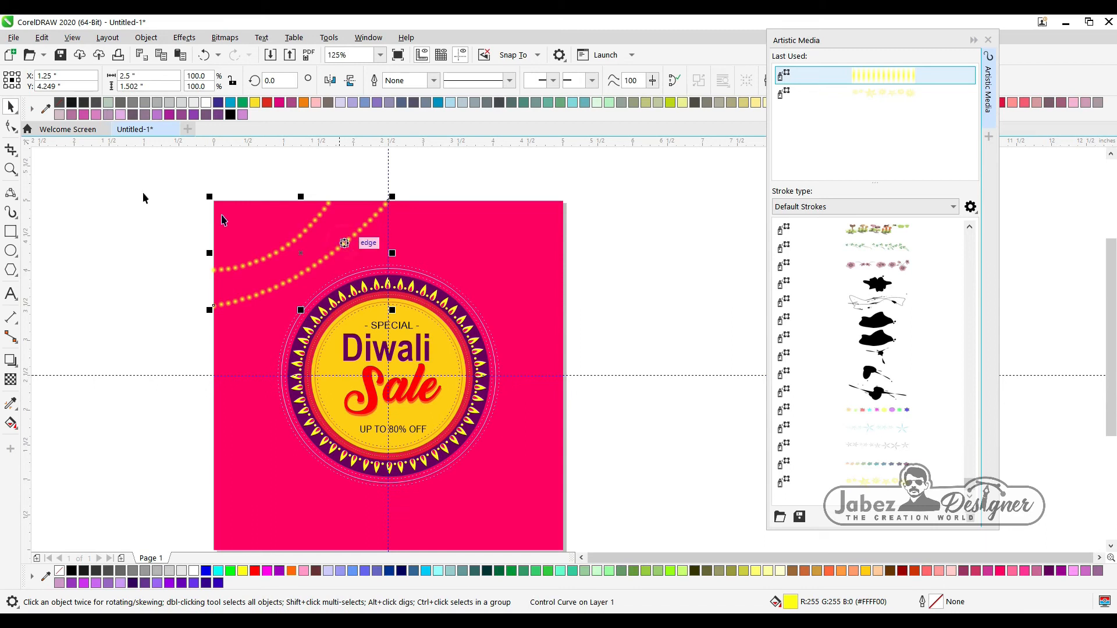
click(11, 126)
scroll(387, 203, up, 2)
drag(386, 202, 346, 200)
drag(239, 320, 283, 323)
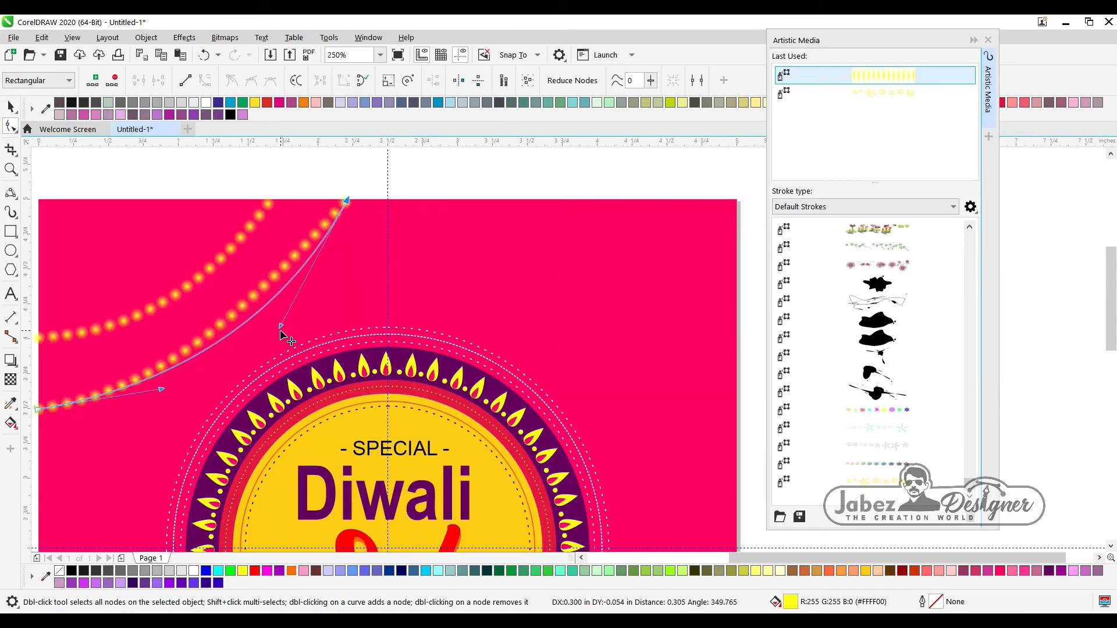
Step: Duplicate both light strings toward the square's opposite upper corner and mirror the copy horizontally
scroll(347, 333, down, 2)
click(11, 107)
drag(161, 237, 356, 384)
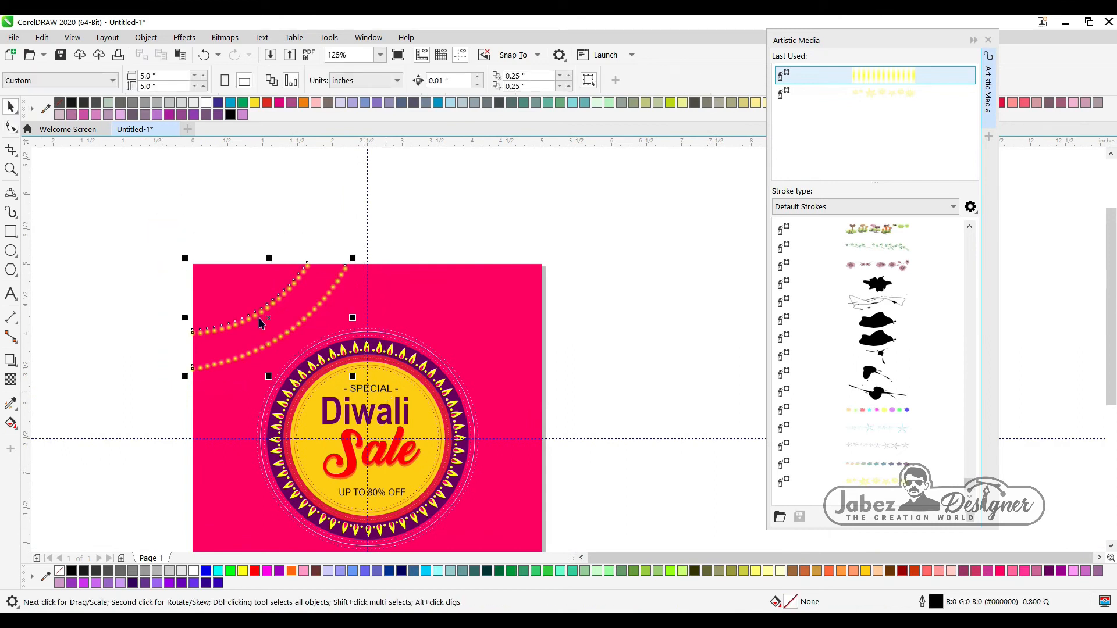
drag(269, 325, 458, 328)
click(330, 81)
Step: Align the light strings with the square's edges at both upper corners
scroll(518, 332, up, 2)
drag(551, 324, 570, 340)
drag(264, 206, 265, 197)
scroll(404, 193, down, 2)
click(618, 290)
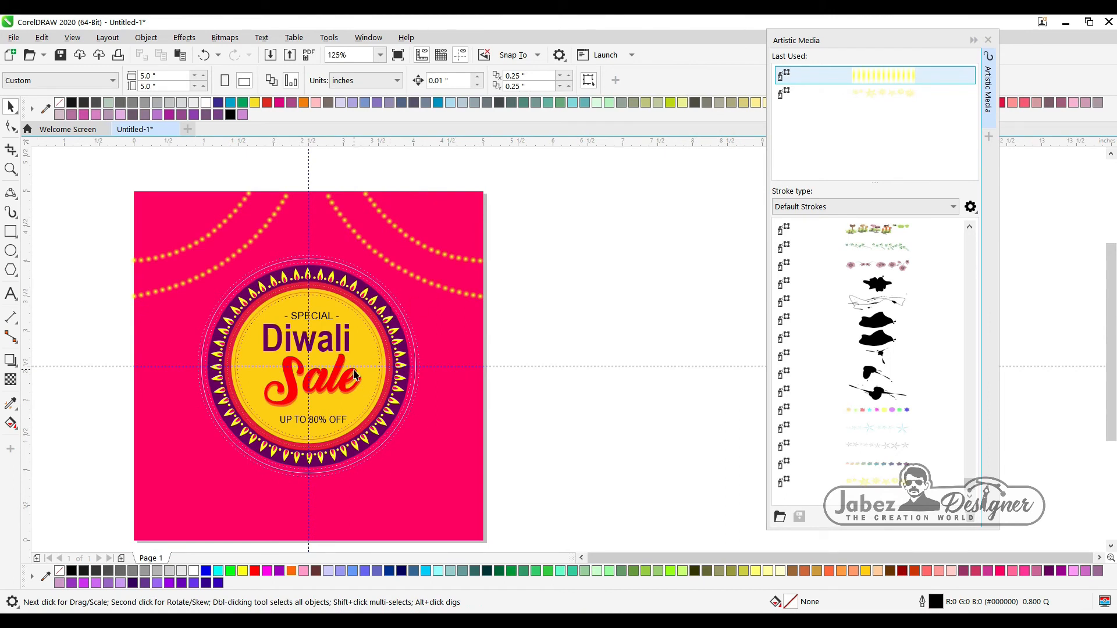
Step: Choose the pale blue and gold star spraylist from the Misc category for the Artistic Media spray
scroll(369, 366, down, 2)
scroll(342, 394, up, 2)
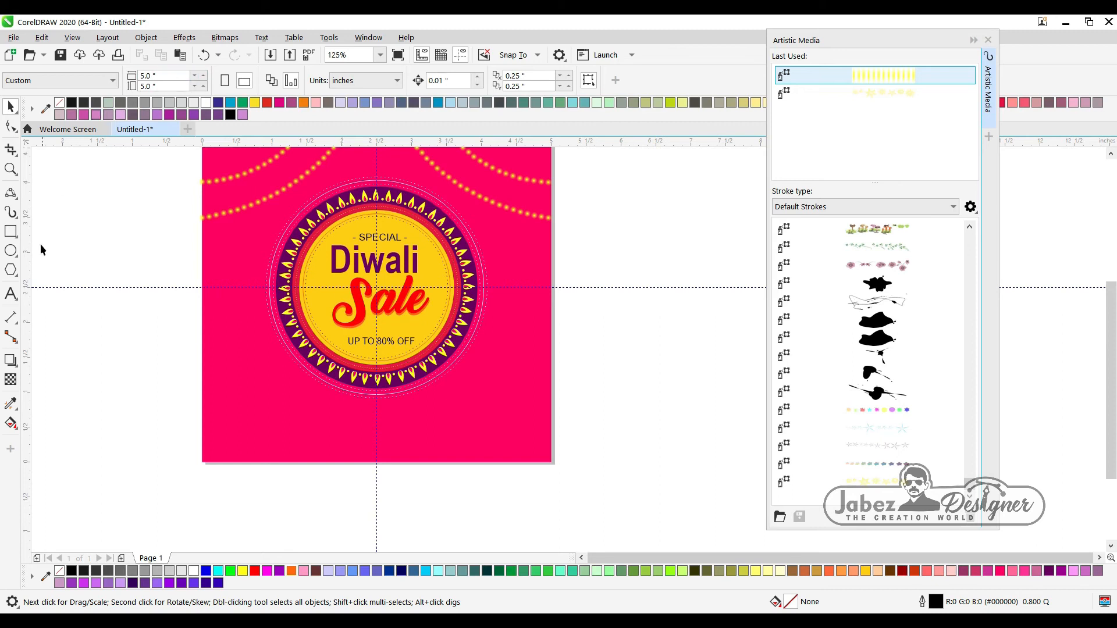
click(11, 194)
click(13, 213)
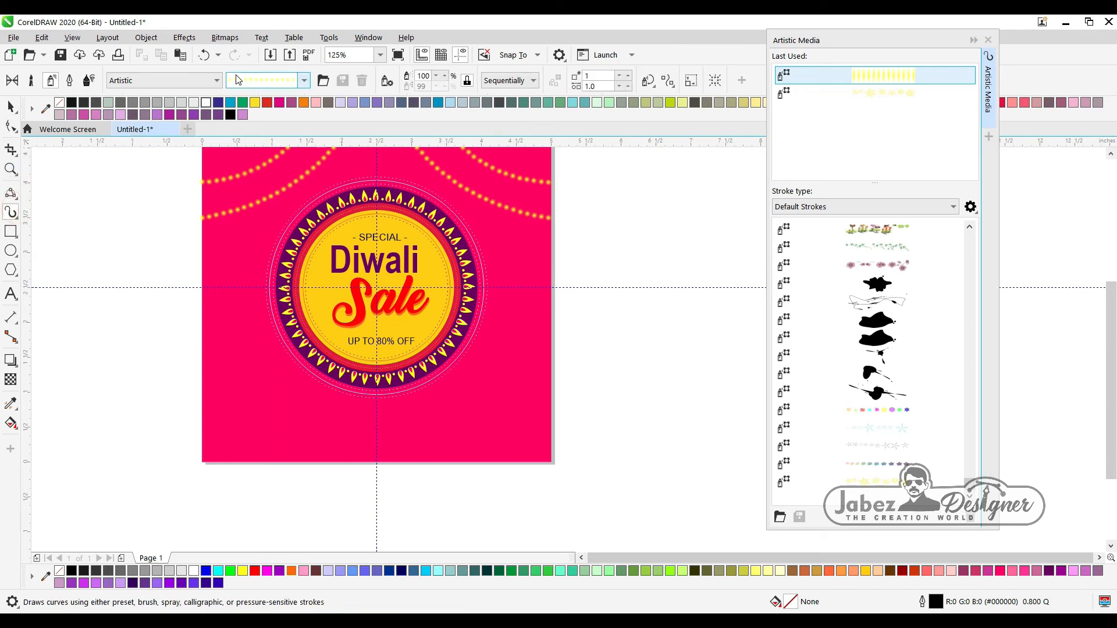
click(212, 82)
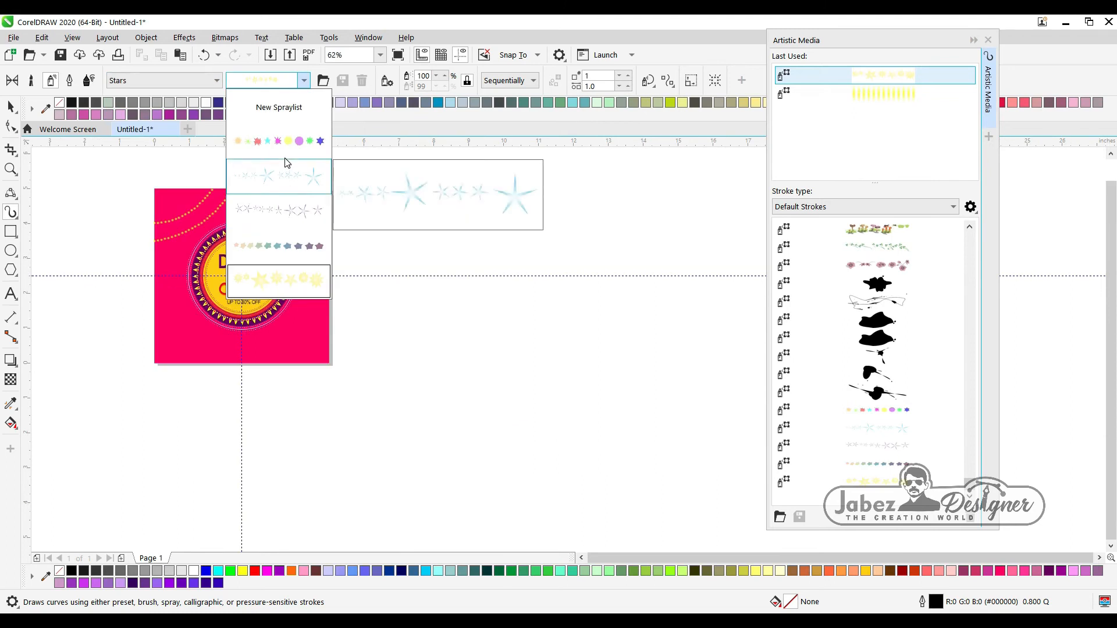
click(180, 88)
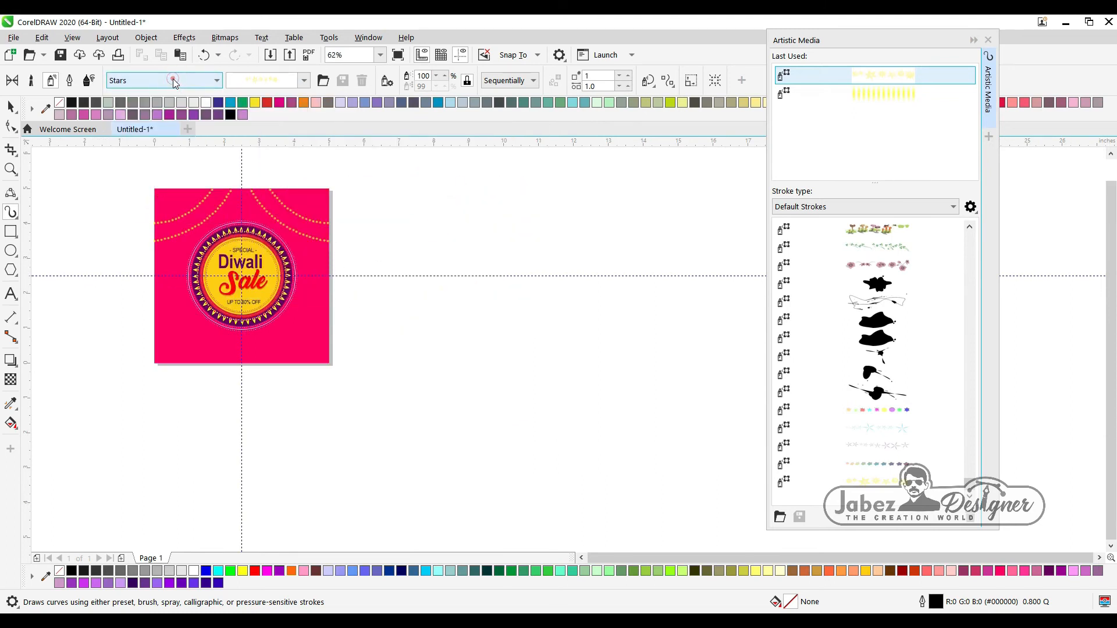
click(173, 80)
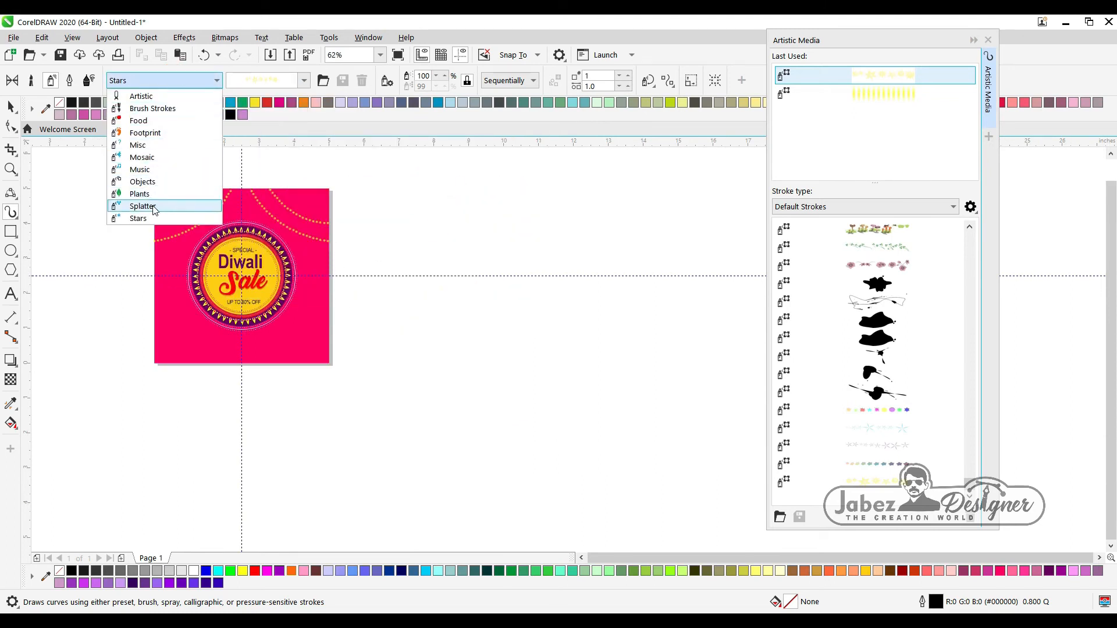
click(149, 145)
click(254, 80)
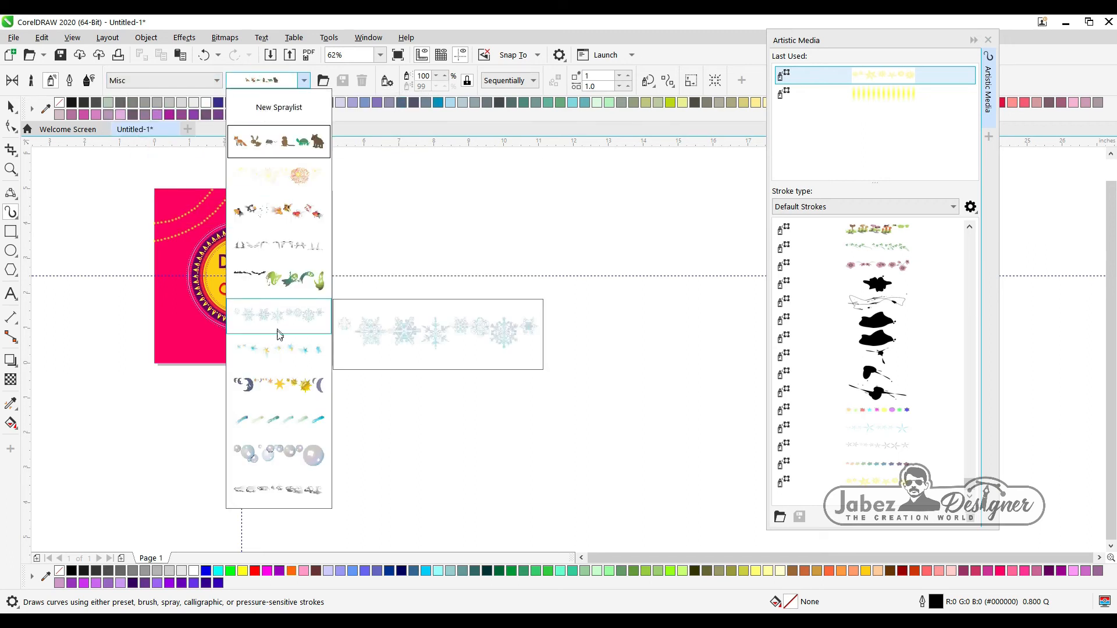
click(277, 349)
Step: Spray a curved stroke of stars, about 5.5 by 3 in, on the empty area beside the square
drag(359, 299, 513, 376)
scroll(413, 314, up, 3)
key(space)
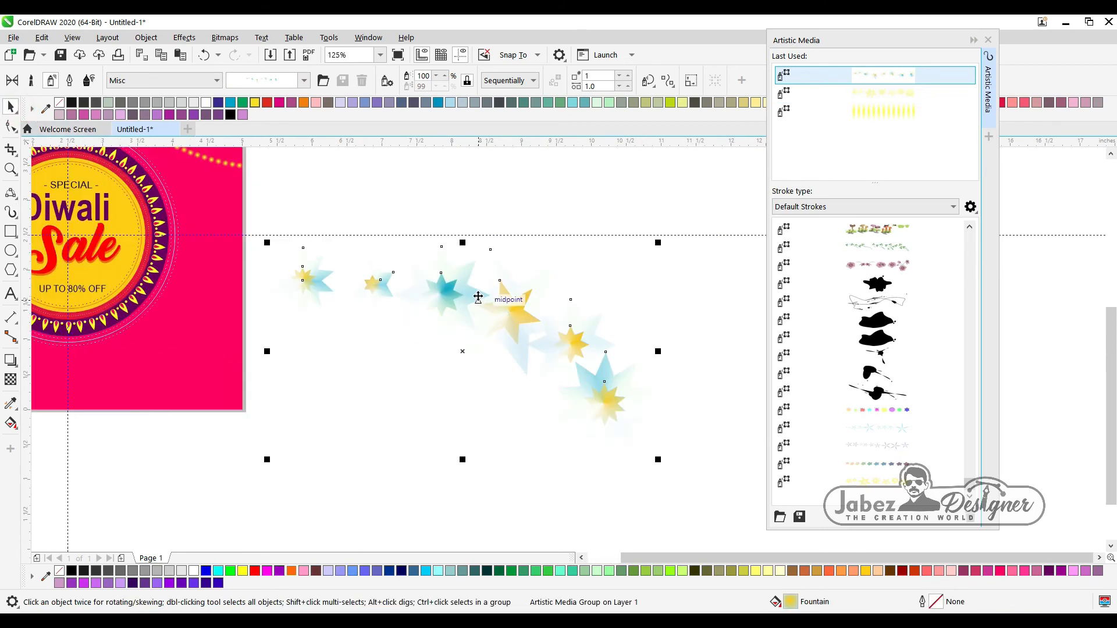
Step: Break the sprayed artistic media group apart and ungroup its stars into separate objects
click(108, 38)
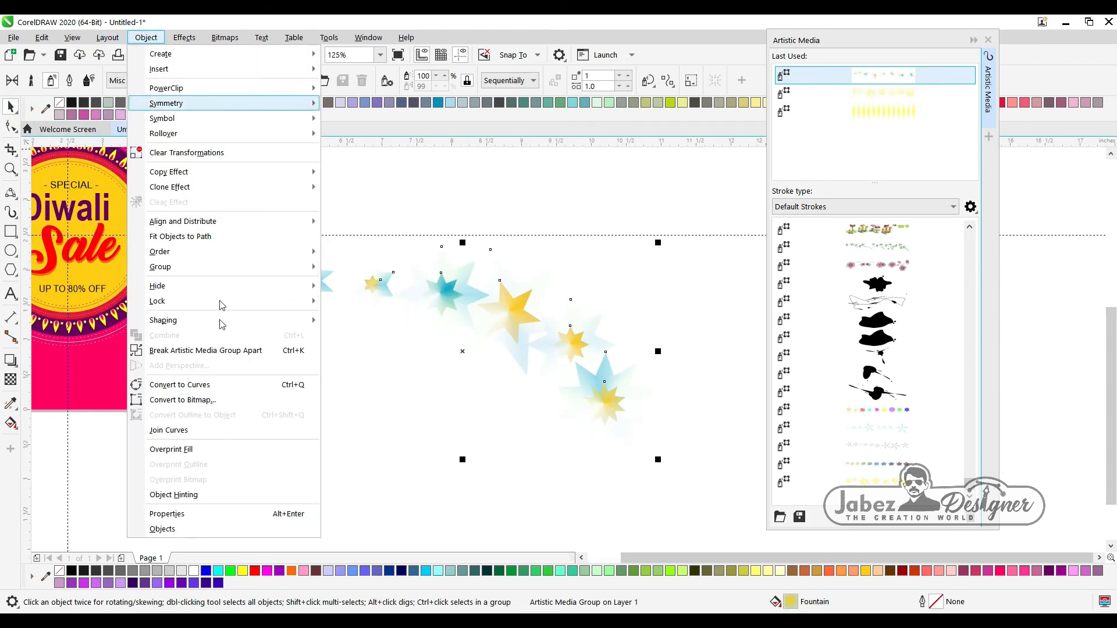
click(194, 349)
right_click(478, 326)
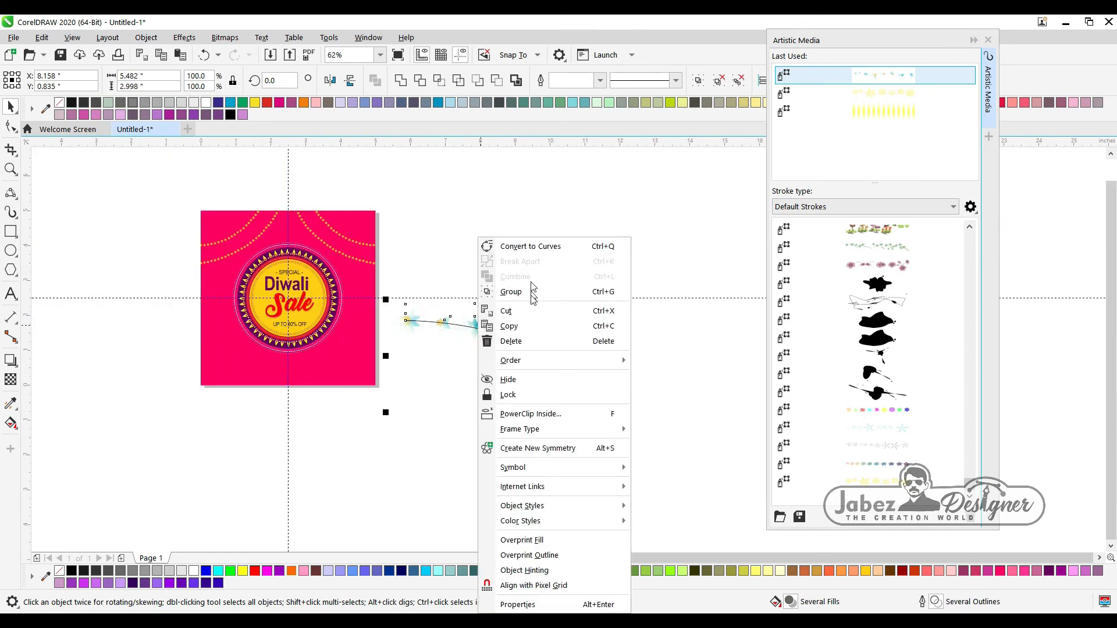
click(427, 205)
click(504, 330)
right_click(506, 320)
click(541, 257)
click(518, 226)
Step: Place white-filled stars in the square's lower corners, about 0.9 in wide on the right and 0.6 in on the left
mouse_move(414, 333)
mouse_down()
mouse_move(364, 367)
mouse_move(346, 366)
mouse_up()
scroll(347, 370, up, 2)
click(196, 571)
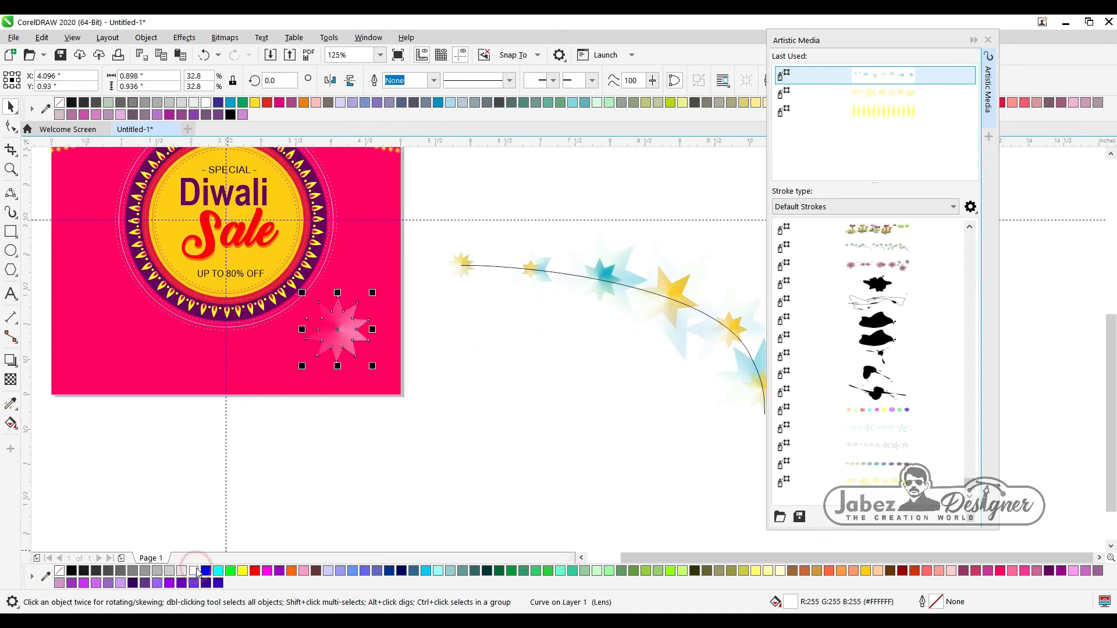
click(541, 280)
drag(109, 353, 110, 353)
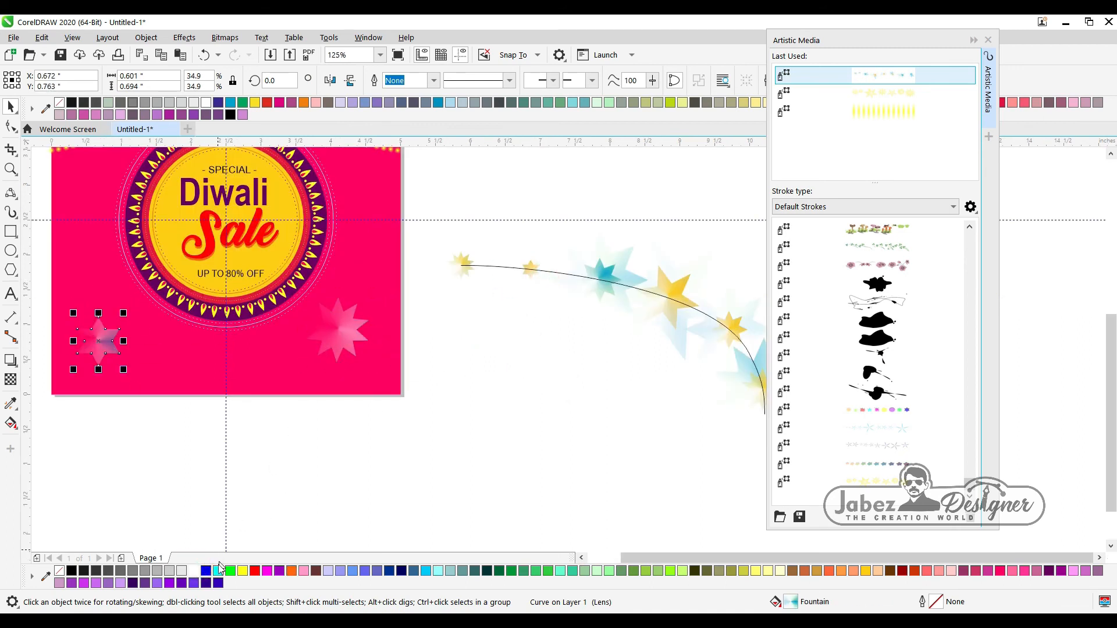
Step: Place three gold stars around the badge: a tiny one to its right, a larger one to its left and one below
click(531, 269)
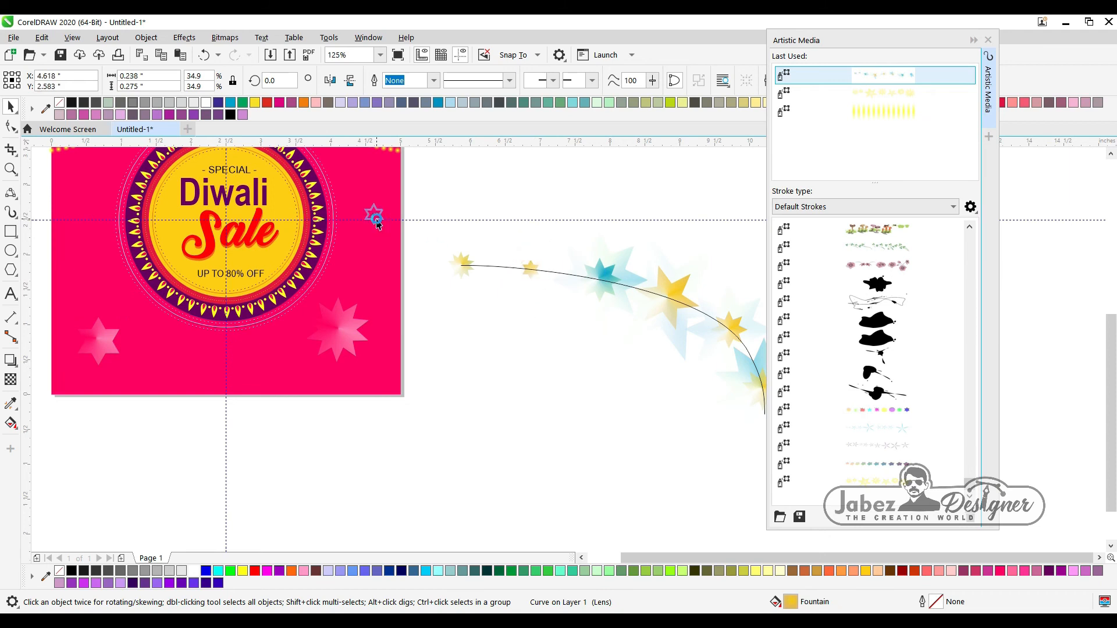
drag(377, 224, 377, 224)
scroll(511, 347, down, 3)
drag(597, 321, 459, 247)
drag(303, 297, 314, 313)
drag(645, 370, 385, 360)
scroll(387, 361, up, 1)
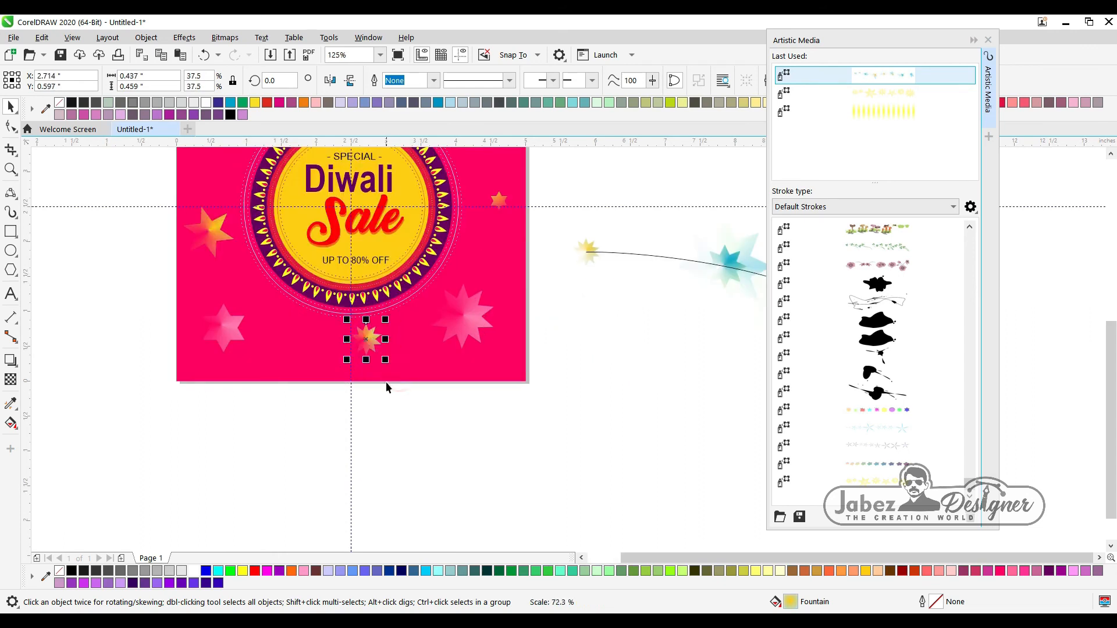
Step: Place a large pale star above the badge between the light strings and a gold star to the badge's lower right
scroll(386, 387, down, 1)
drag(396, 246, 361, 226)
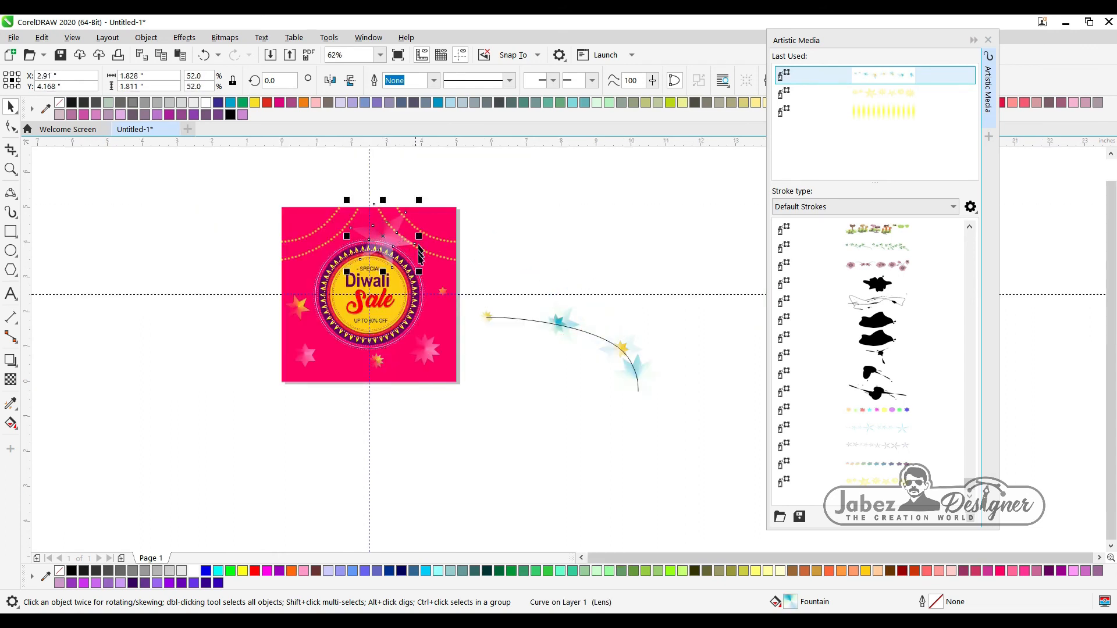
drag(399, 258, 389, 241)
click(623, 348)
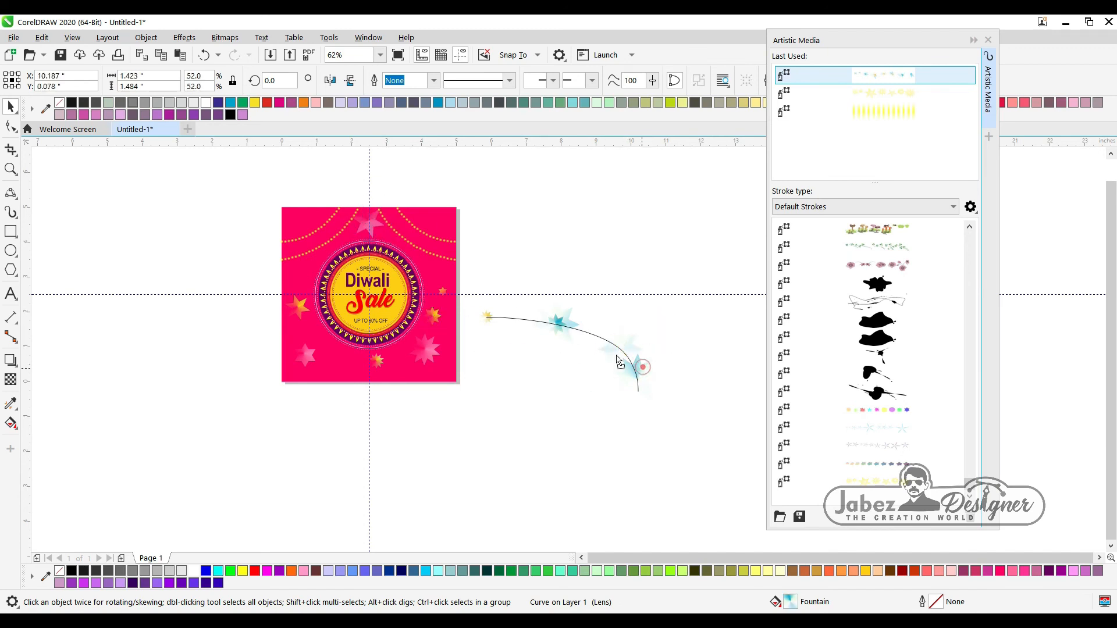
Step: Place a pale blue star, scaled to about 0.71 by 0.74 in, left of the badge beneath the light strings
drag(311, 265, 314, 266)
scroll(316, 266, up, 2)
drag(344, 323, 268, 248)
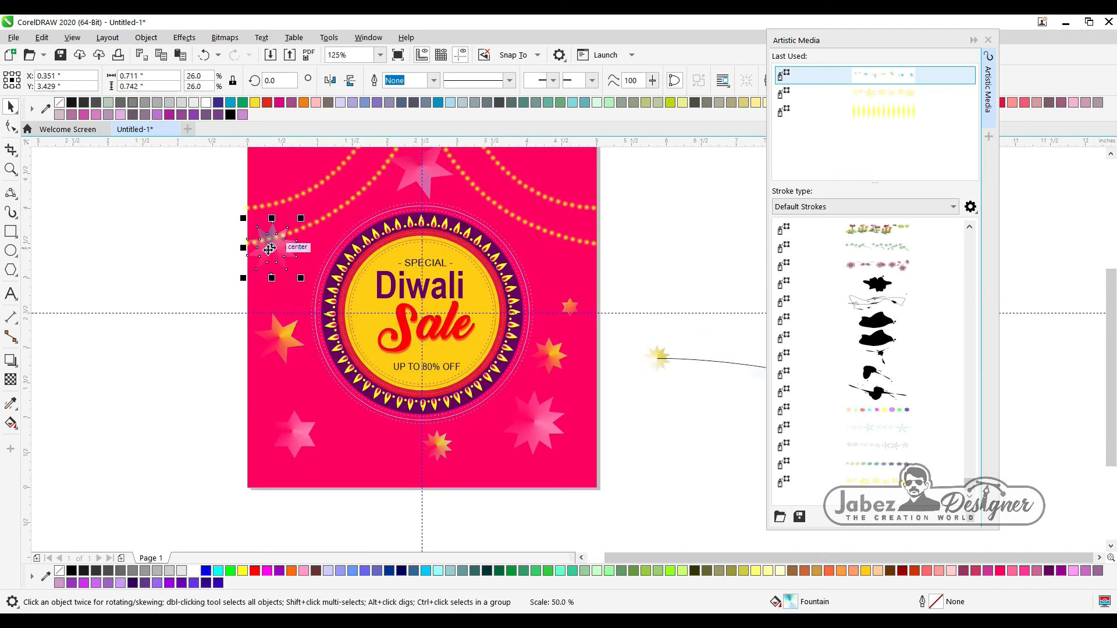
Step: Adjust the star above the badge, lower the gold star on the left and shift the star below the badge leftward
scroll(330, 320, down, 2)
scroll(465, 255, up, 2)
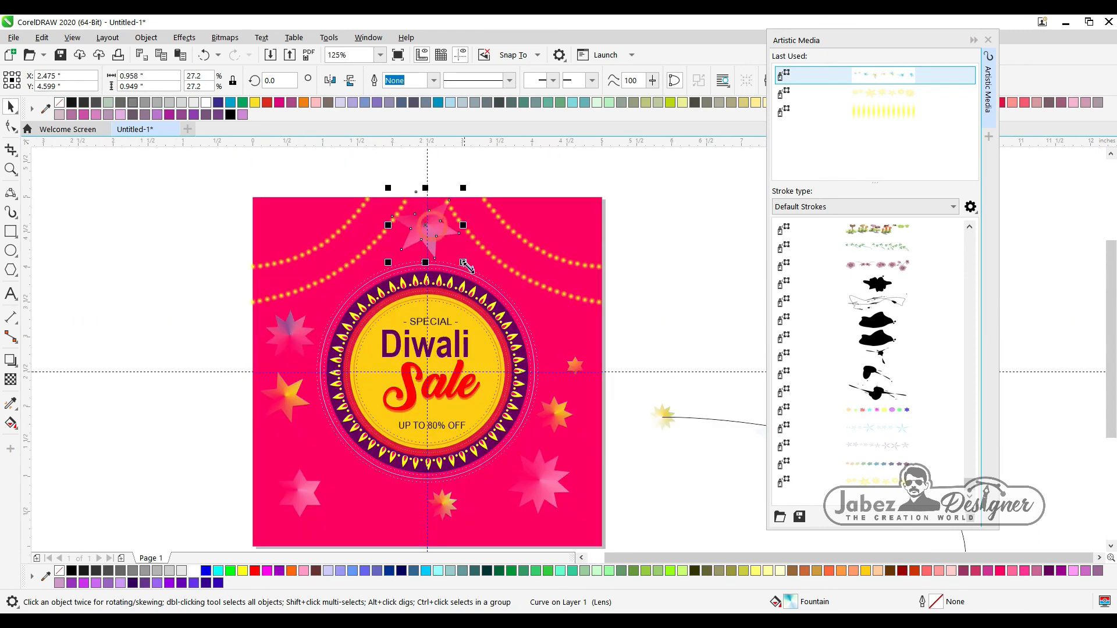
drag(466, 265, 454, 236)
drag(289, 396, 291, 415)
scroll(392, 338, down, 1)
scroll(395, 433, up, 1)
drag(448, 408, 393, 436)
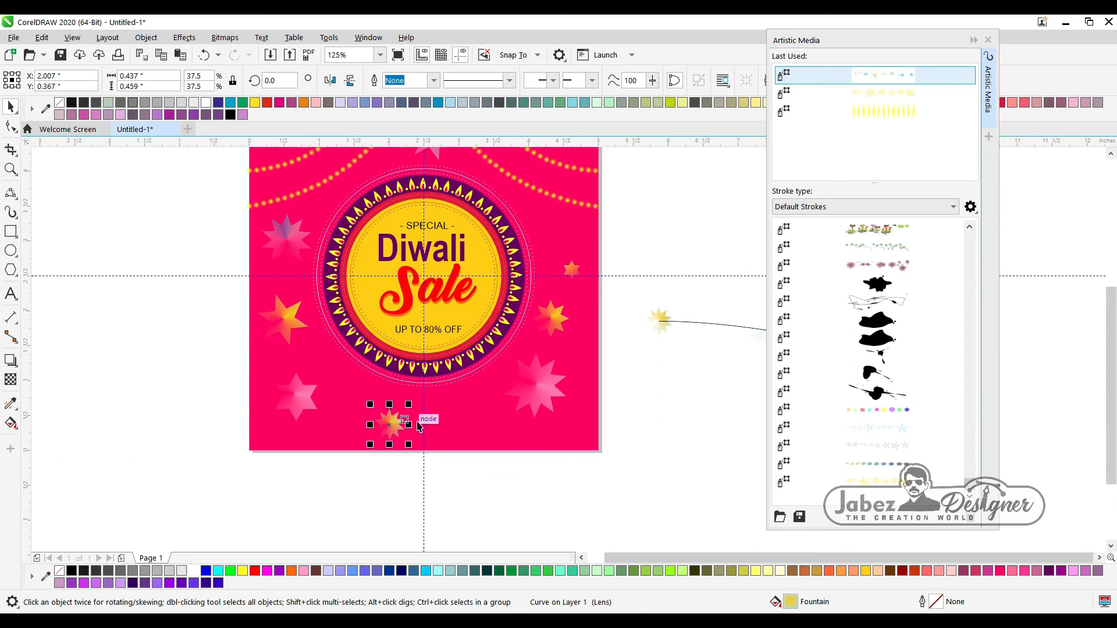
scroll(407, 442, down, 1)
scroll(428, 360, up, 1)
Step: Apply an elliptical fountain fill to the pink background square
click(280, 185)
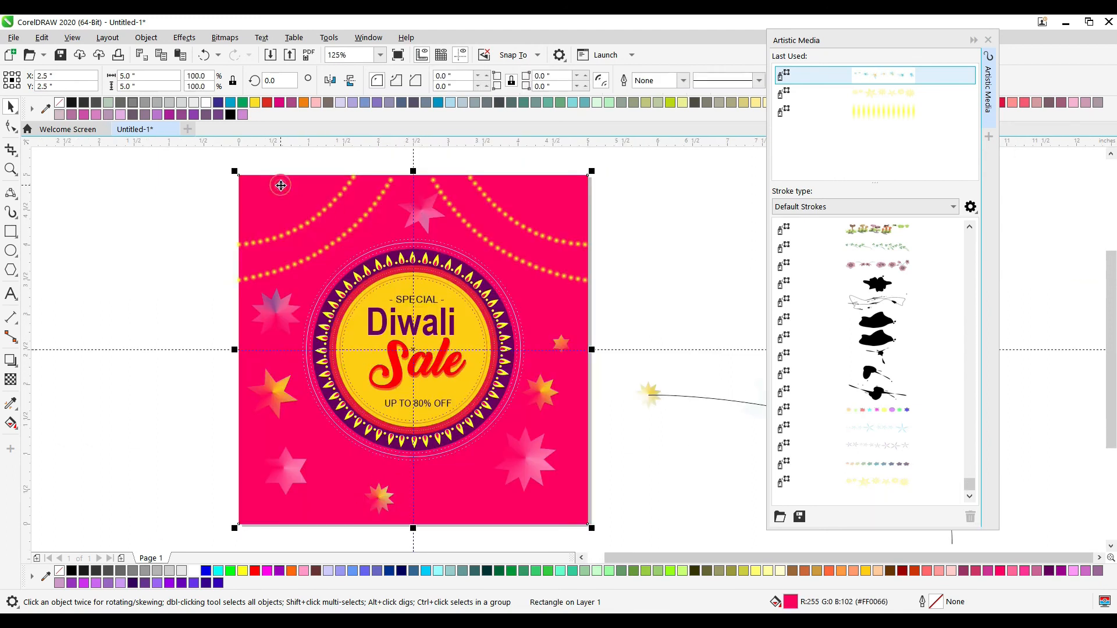
key(ctrl+z)
key(g)
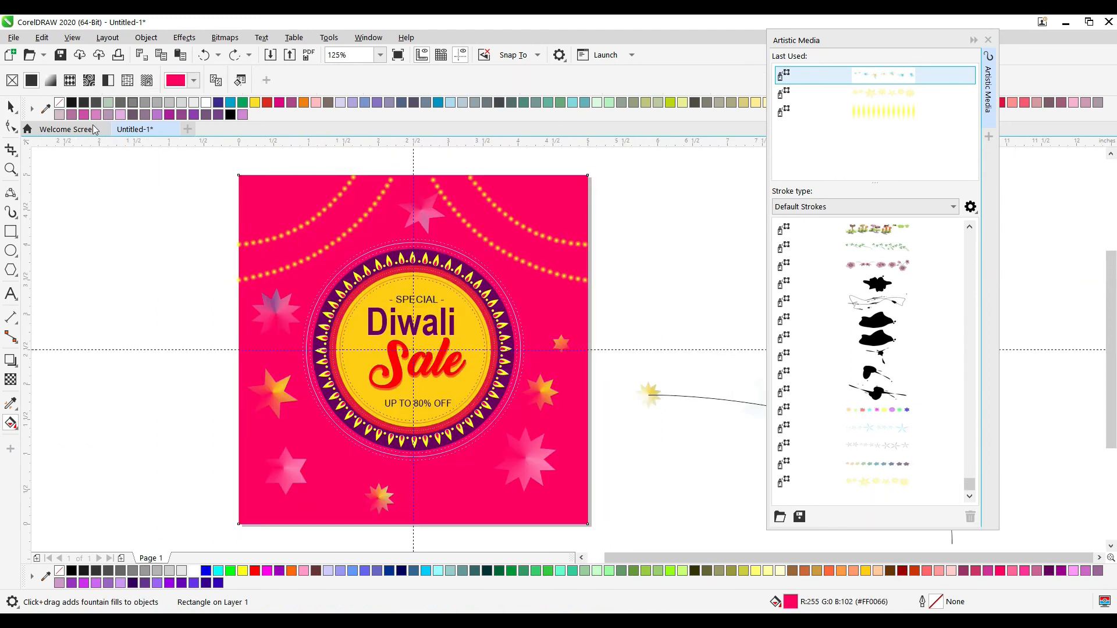
click(49, 80)
click(237, 80)
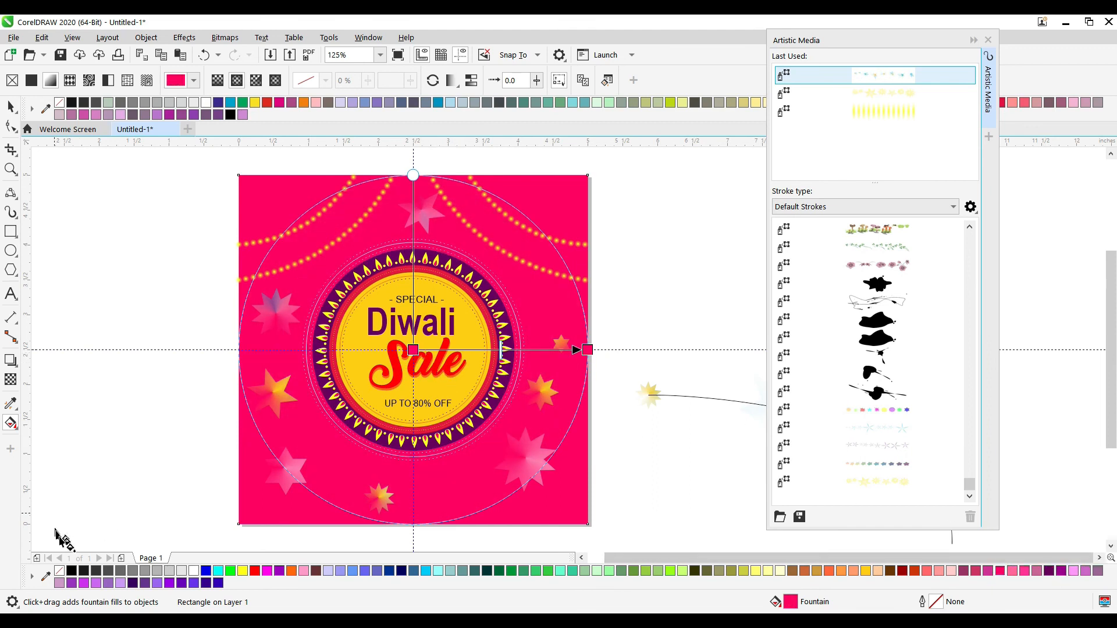
Step: Try black and dark purple as the outer color of the background's elliptical fountain fill
drag(590, 354, 589, 353)
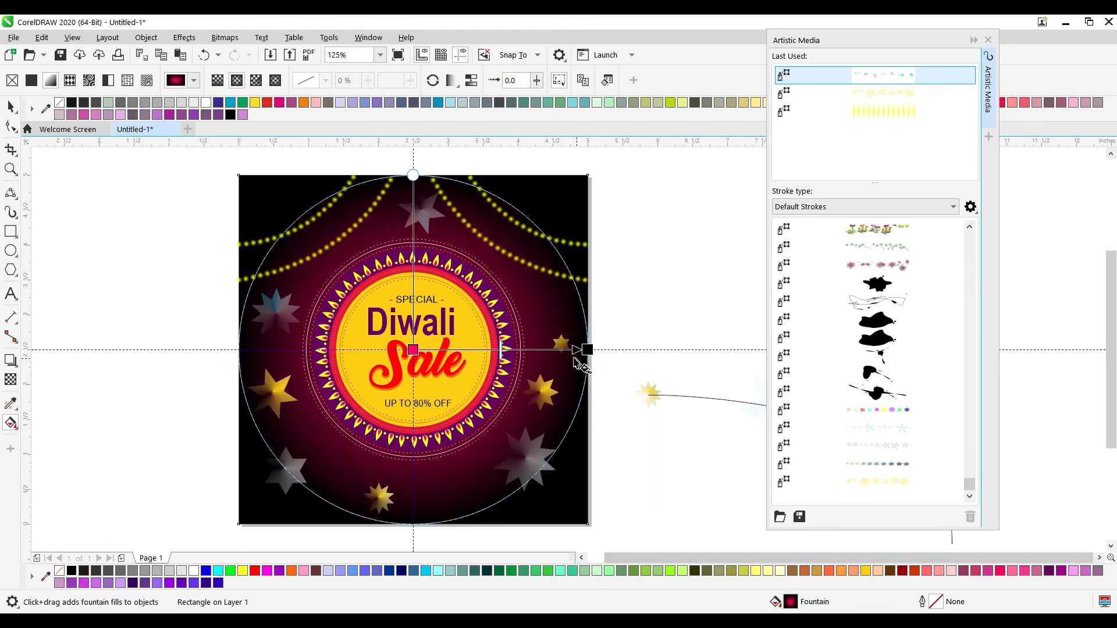
click(1000, 572)
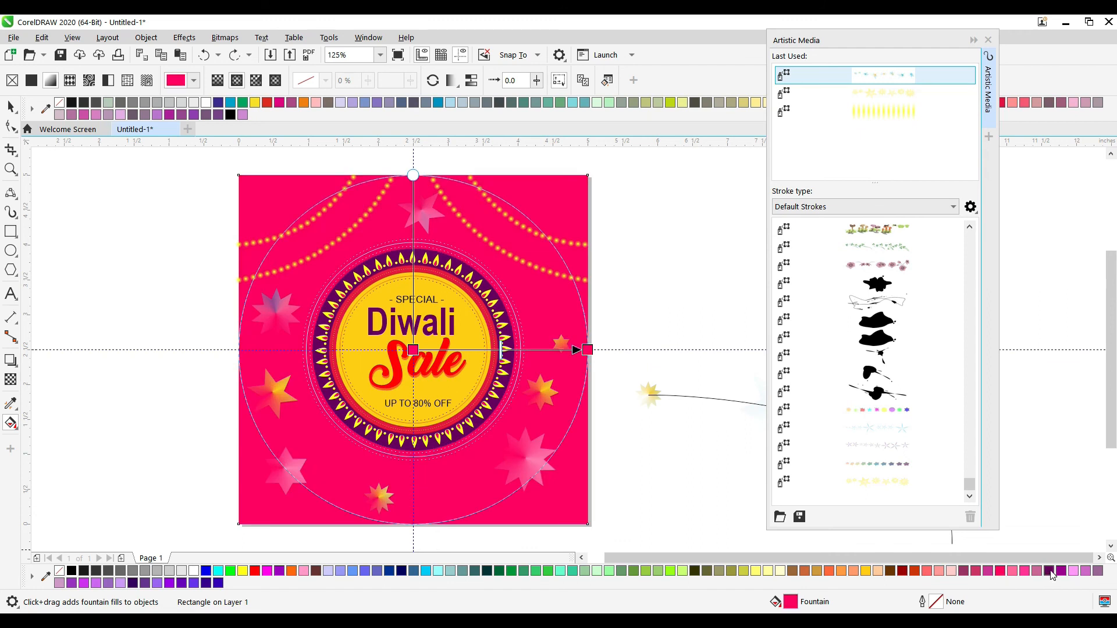
drag(590, 347, 587, 349)
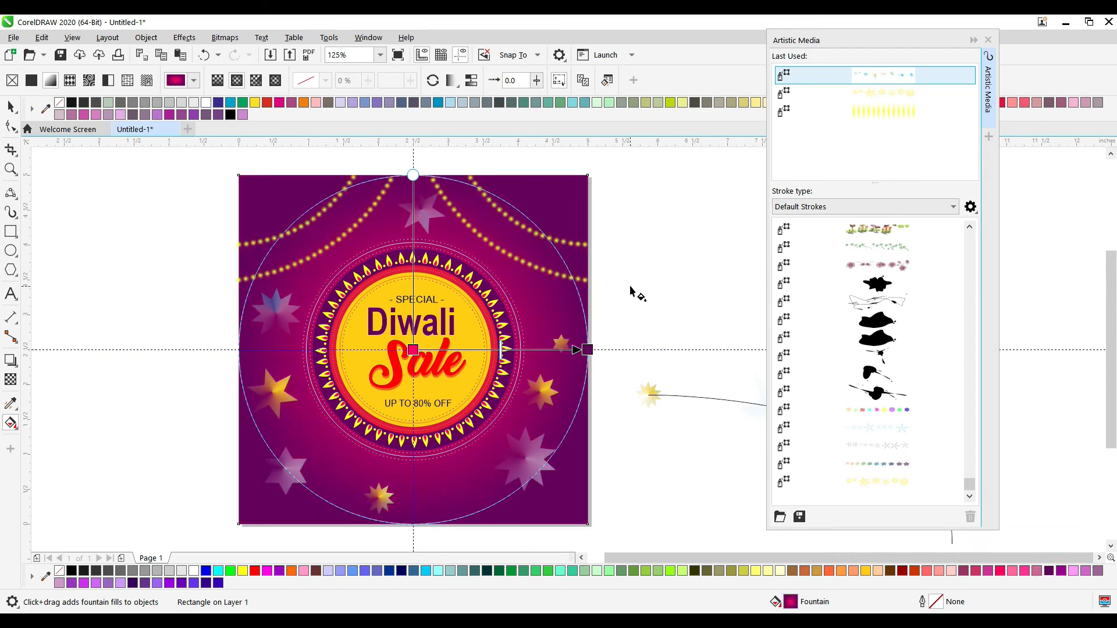
key(ctrl+z)
click(11, 107)
click(88, 212)
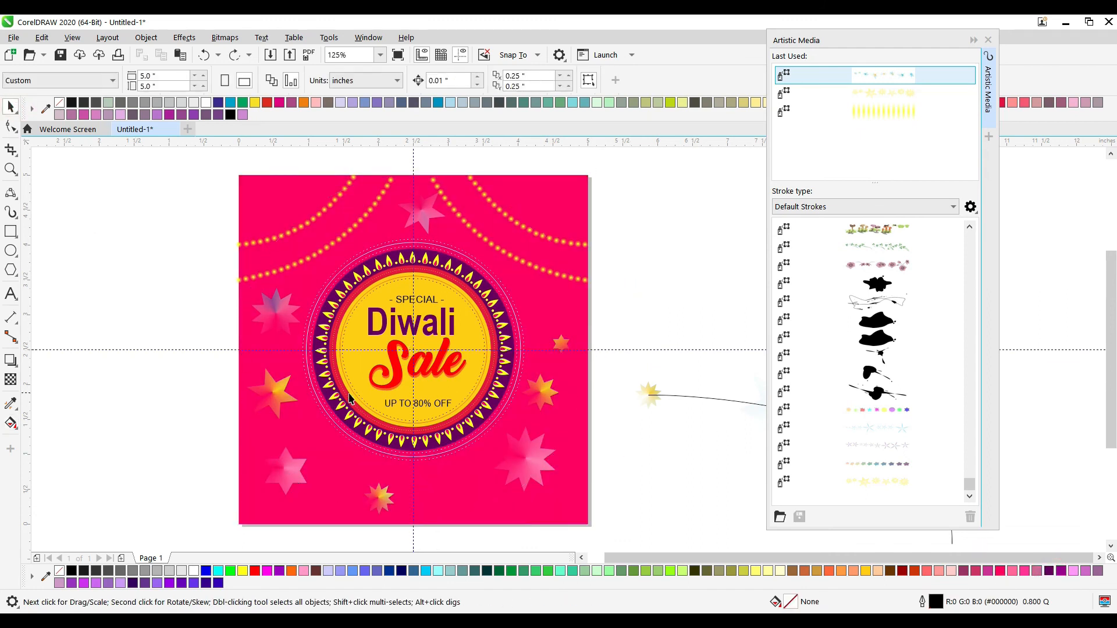